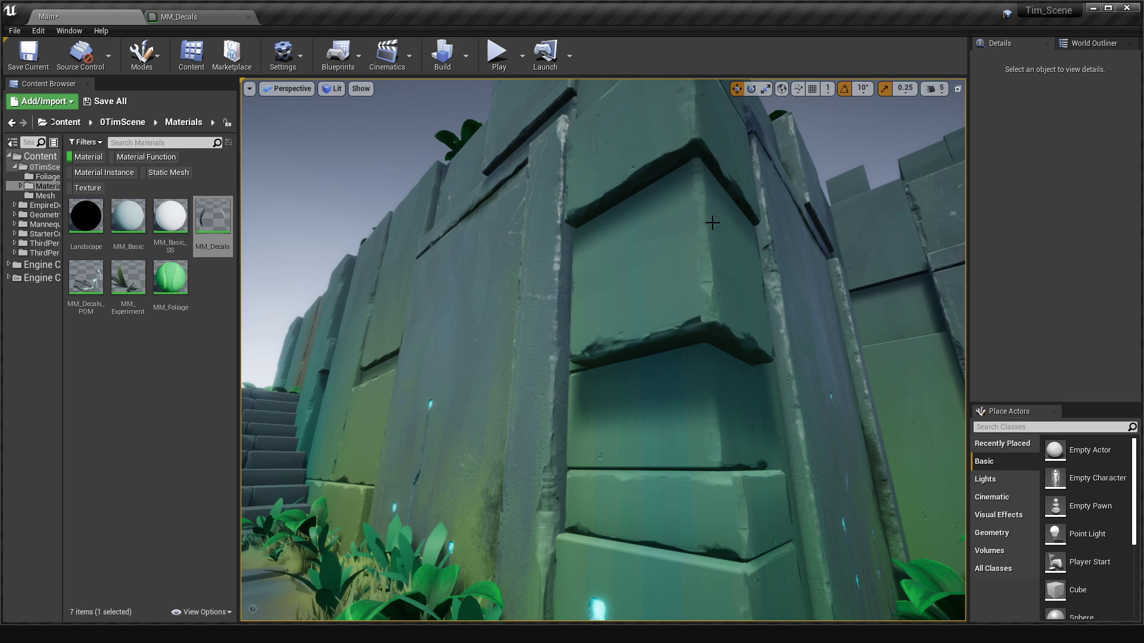
Place the MM_Decals decal on the stone wall panel beside the corner pillar and rotate it to project onto the wall.
key(s)
right_drag(713, 223, 709, 225)
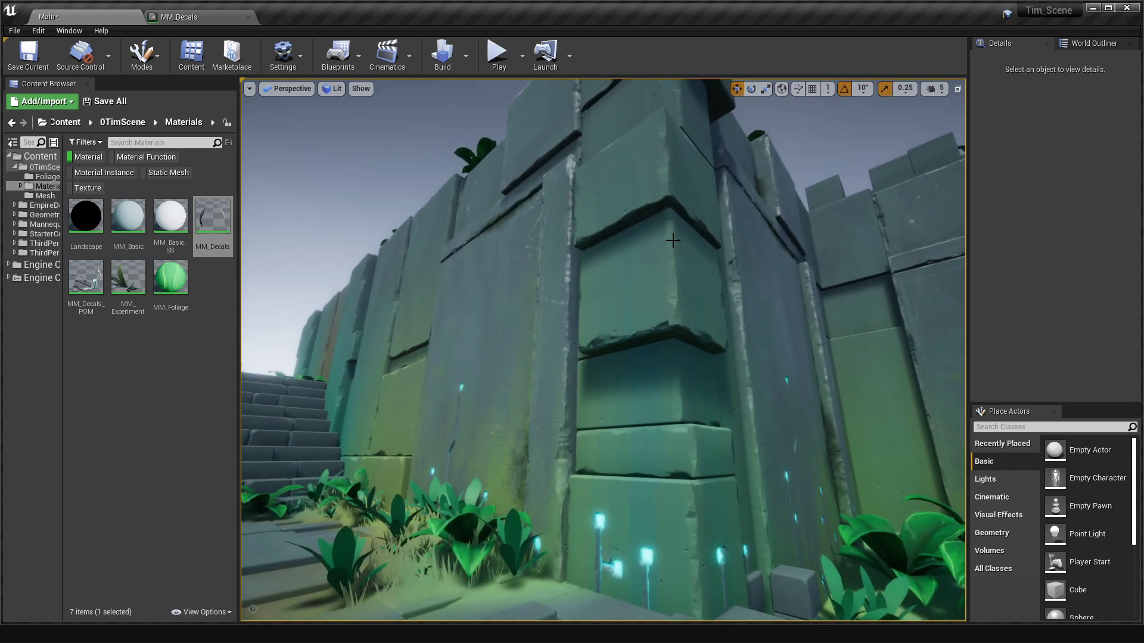
drag(677, 259, 625, 270)
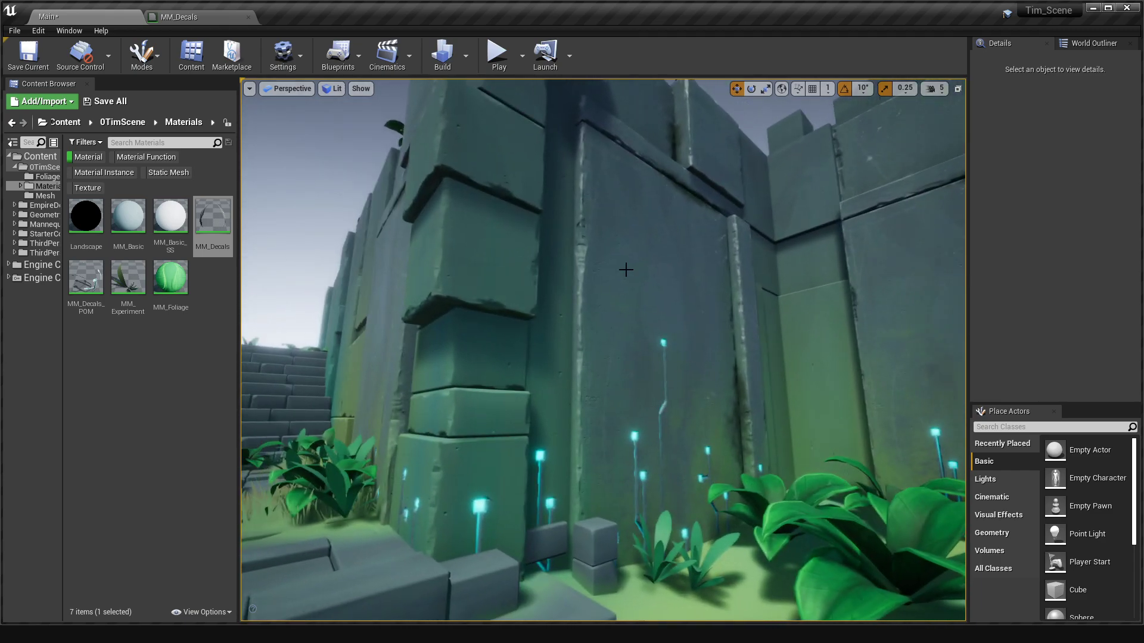
drag(209, 216, 679, 320)
key(e)
drag(721, 355, 695, 379)
drag(741, 262, 754, 313)
key(w)
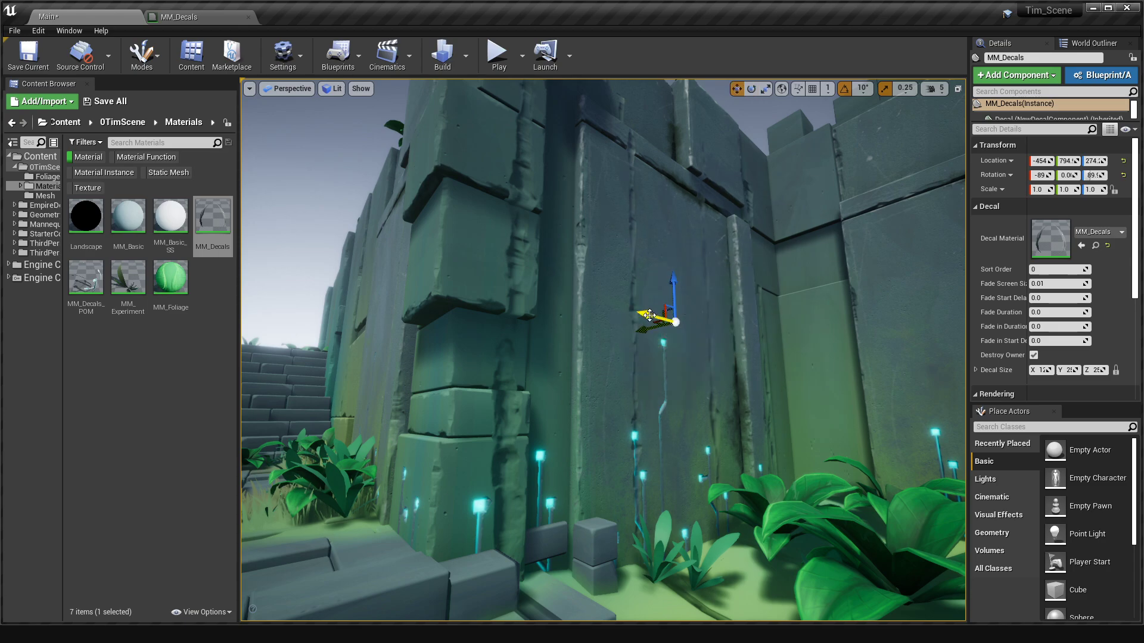
Shift the MM_Decals decal along the wall panel, scale it down, and remove it from the scene.
drag(664, 308, 639, 303)
key(r)
key(w)
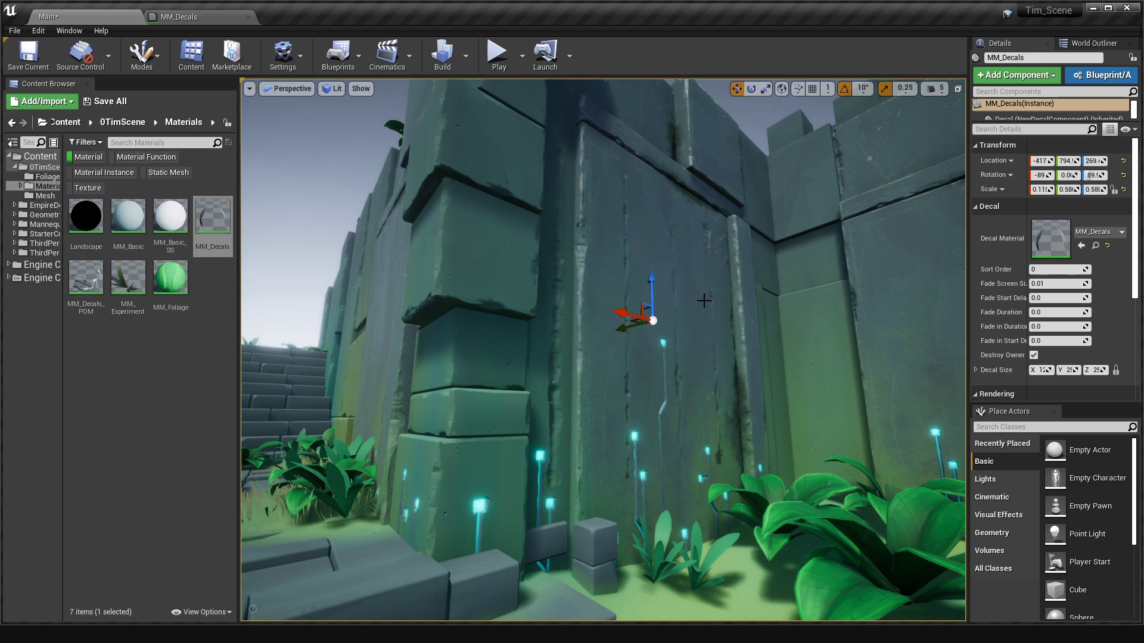
key(Escape)
Examine the worn edges of the corner pillar and the surrounding wall slabs in the scene.
key(a)
mouse_move(695, 315)
right_down()
mouse_move(672, 314)
mouse_move(682, 312)
right_up()
right_drag(562, 296, 561, 297)
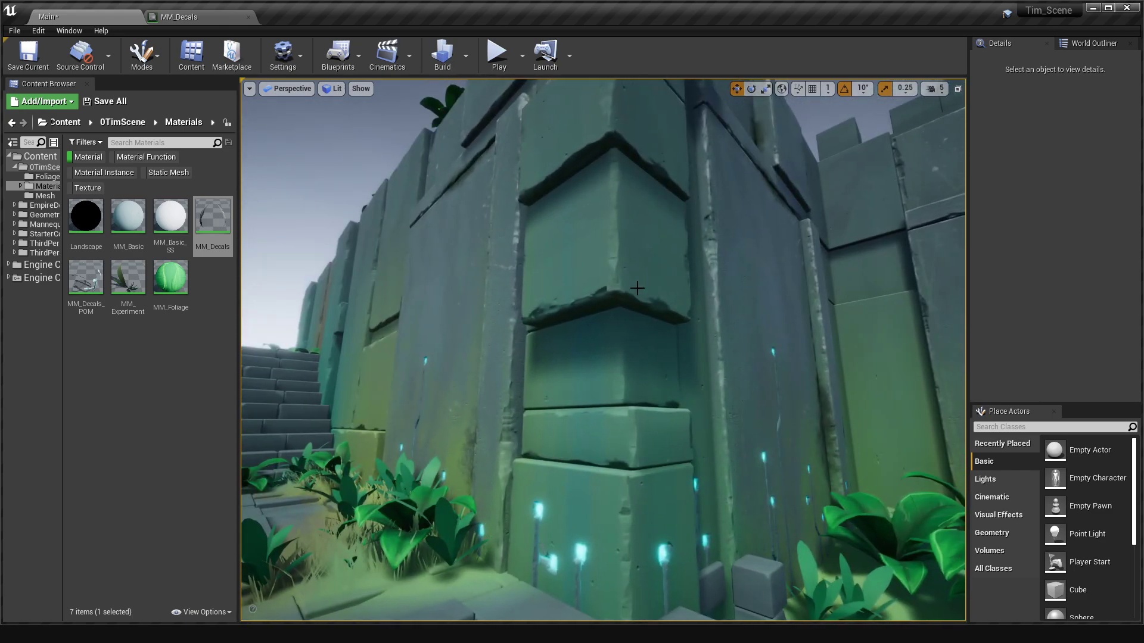
right_drag(695, 276, 695, 276)
key(s)
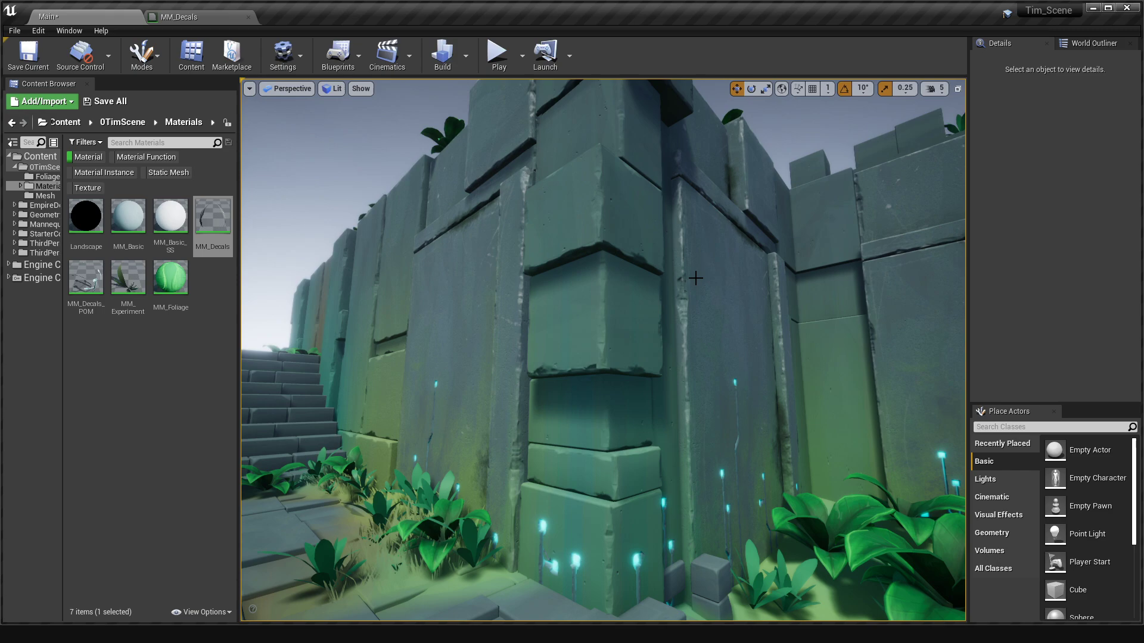
key(s)
right_drag(695, 278, 733, 271)
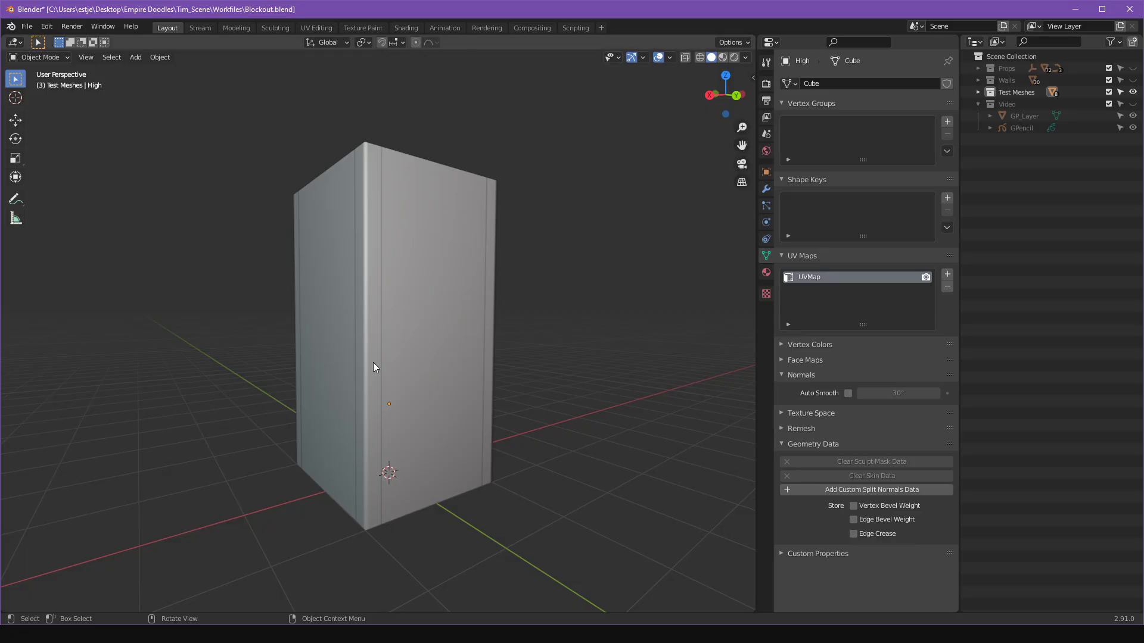
Switch to Blender, hide the Low edge-strip mesh, and inspect the plain High block from several sides.
mouse_move(520, 264)
shift+middle_down()
mouse_move(538, 273)
mouse_move(523, 273)
shift+middle_up()
click(503, 324)
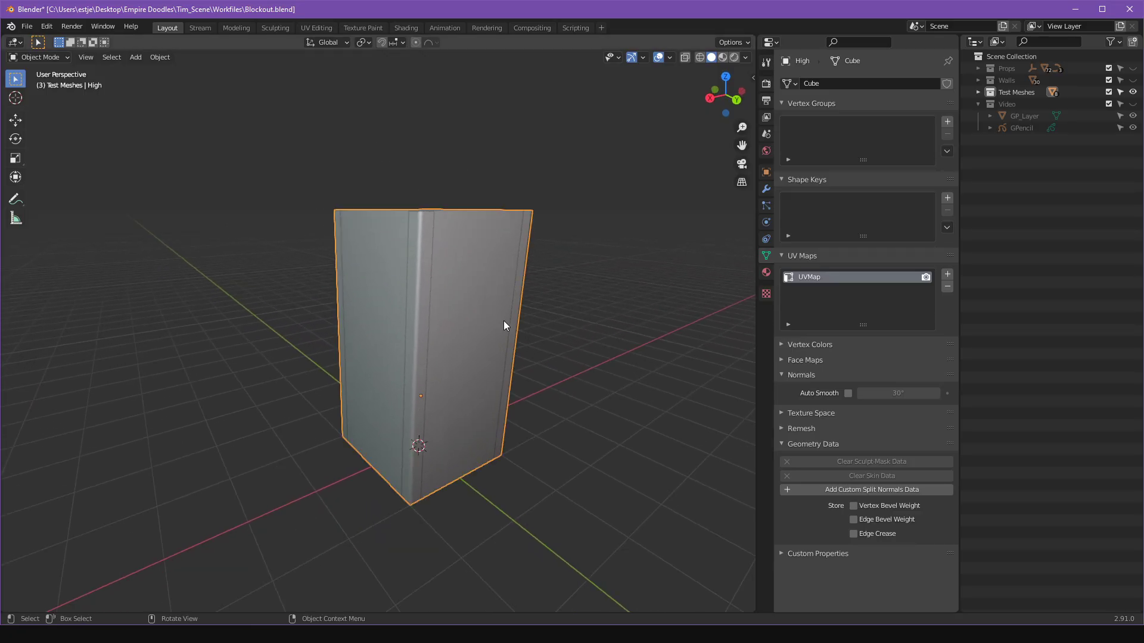
click(420, 300)
key(h)
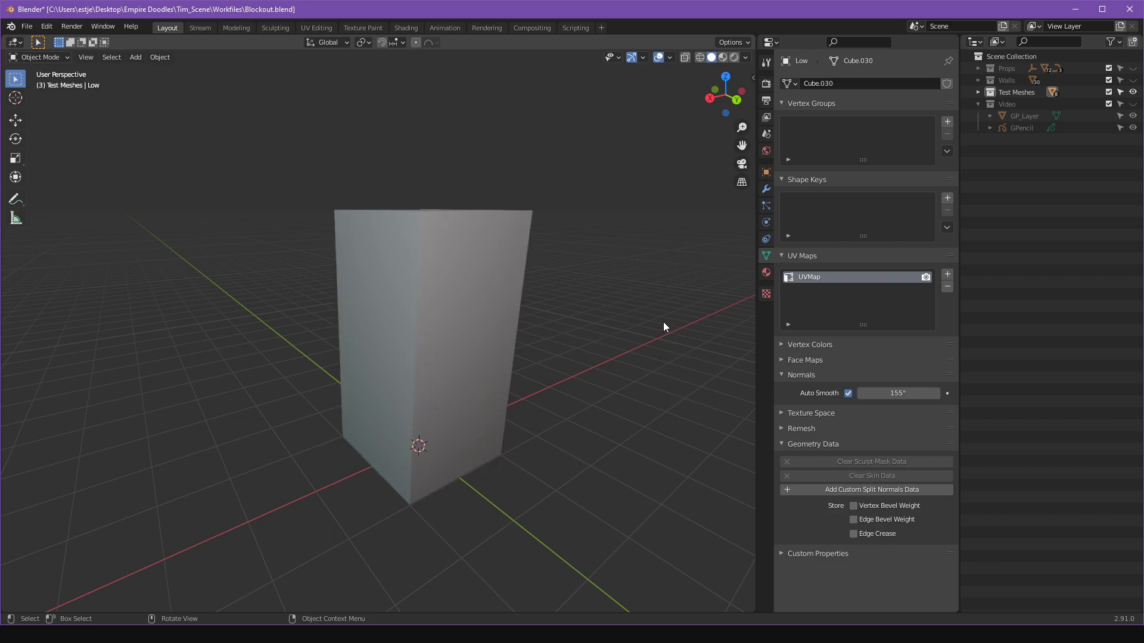
click(515, 337)
middle_drag(516, 337, 402, 206)
middle_drag(385, 362, 512, 355)
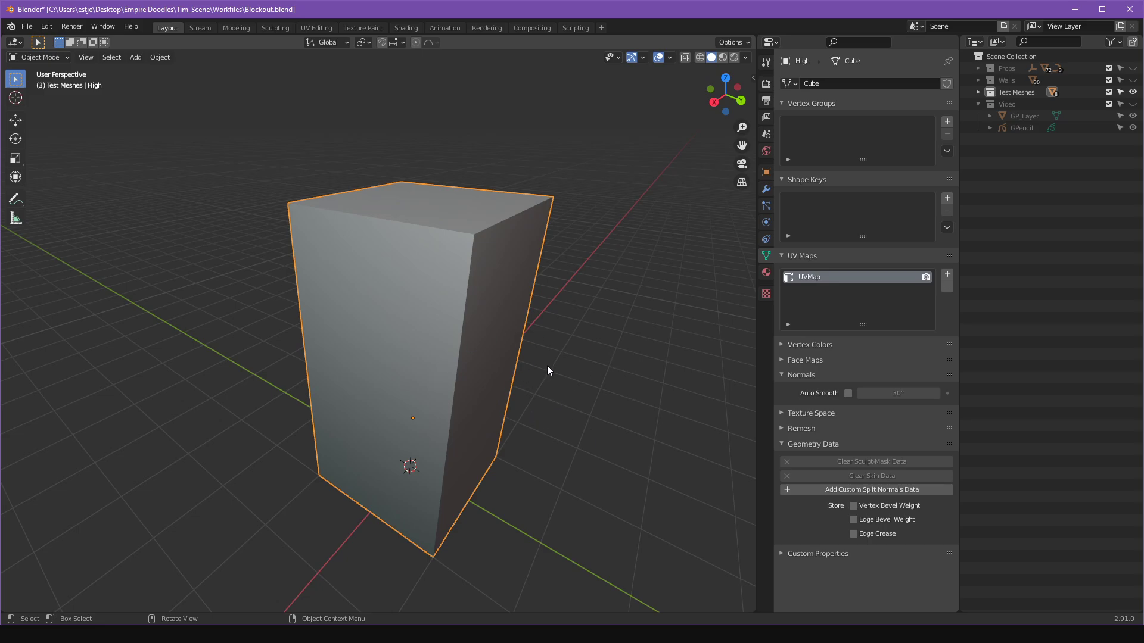
middle_drag(547, 366, 552, 373)
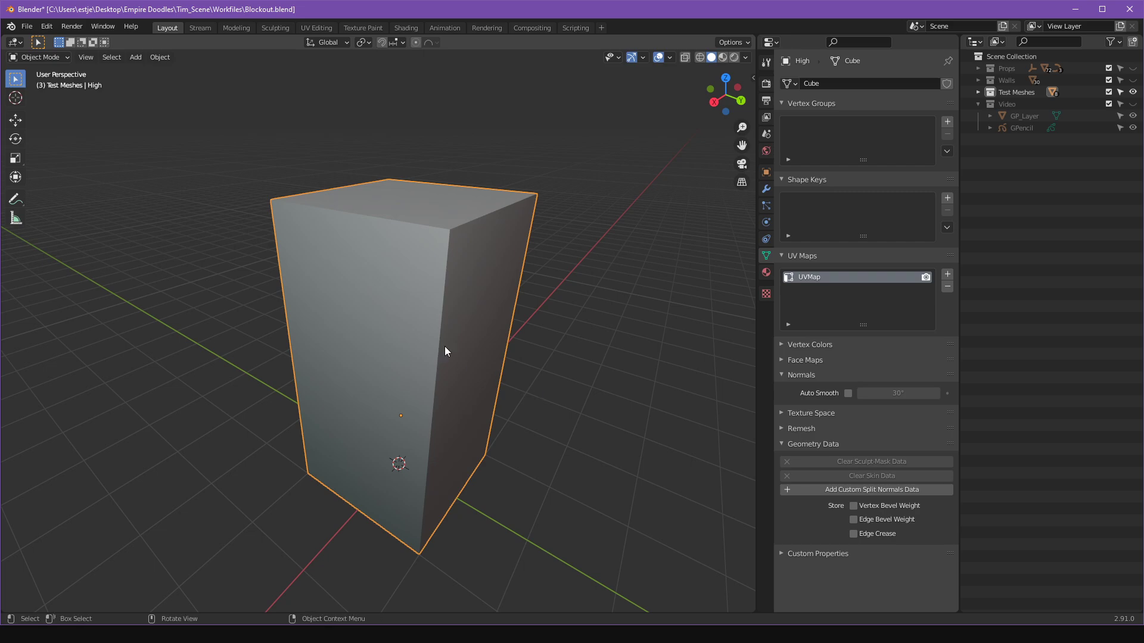
middle_drag(510, 312, 487, 323)
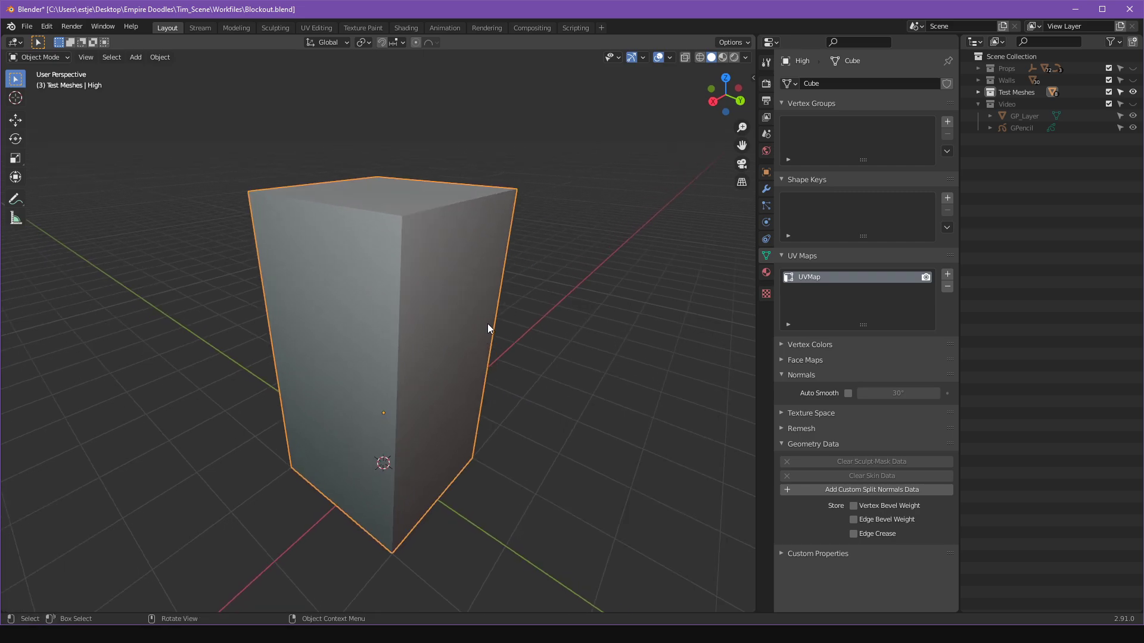
Undo hiding the Low edge-strip mesh around the block.
key(ctrl+z)
key(ctrl+z)
key(ctrl+z)
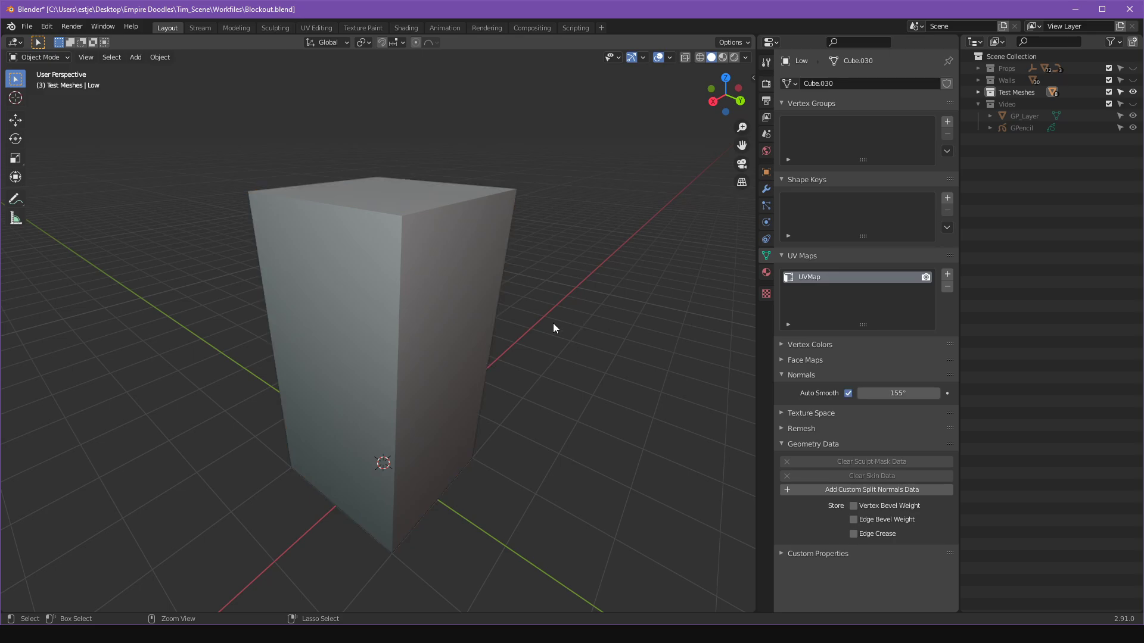
key(ctrl+z)
Duplicate the High block and place the copy beside the original.
middle_drag(485, 349, 525, 375)
click(377, 356)
middle_drag(377, 357, 516, 385)
key(shift+d)
click(583, 356)
click(580, 364)
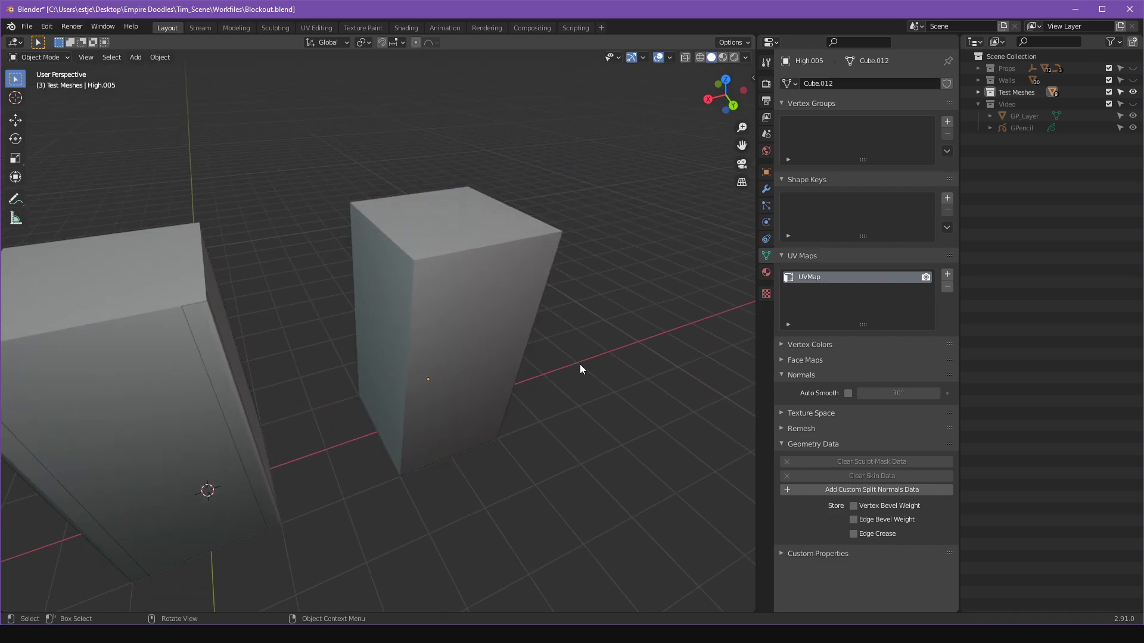
Select the Low edge-strip mesh, split the Properties area in two, and turn the upper part into a UV Editor.
middle_drag(582, 369, 348, 314)
click(335, 371)
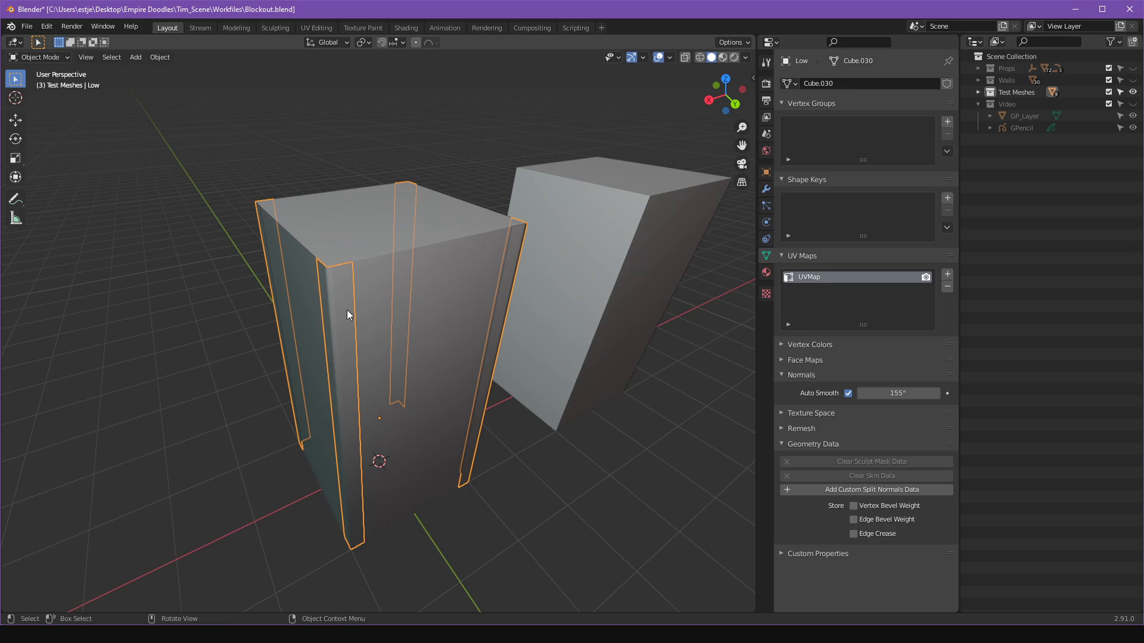
drag(759, 35, 783, 247)
click(773, 45)
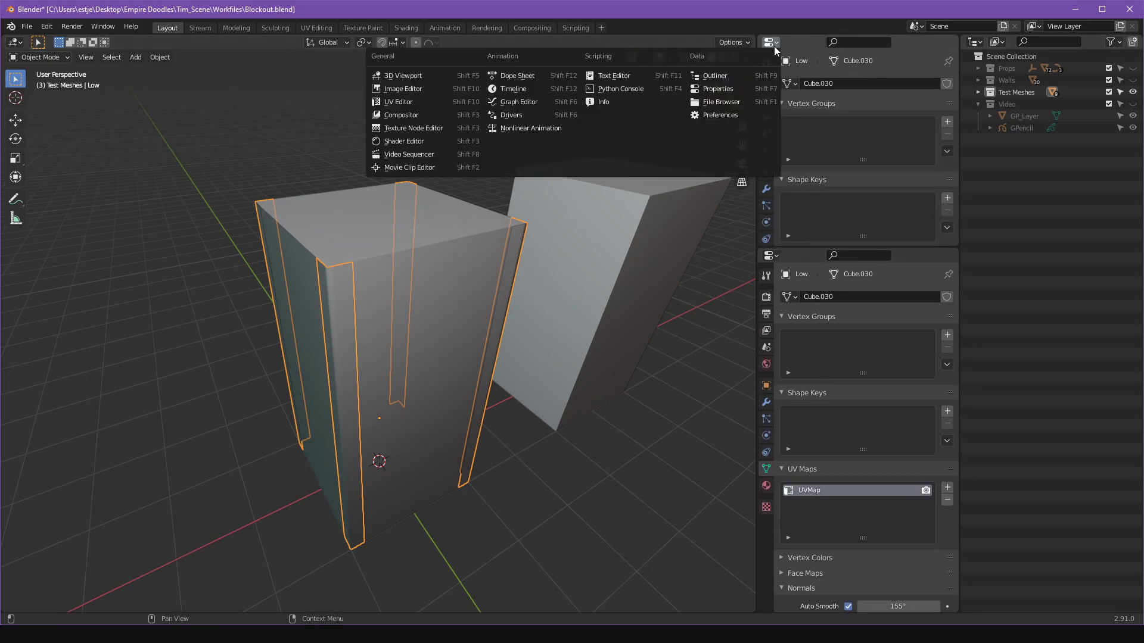
click(423, 103)
Examine the UV layout of all Low edge-strip faces in Edit Mode and return to Object Mode.
shift+middle_drag(383, 272, 387, 248)
key(Tab)
key(a)
shift+middle_drag(503, 239, 495, 243)
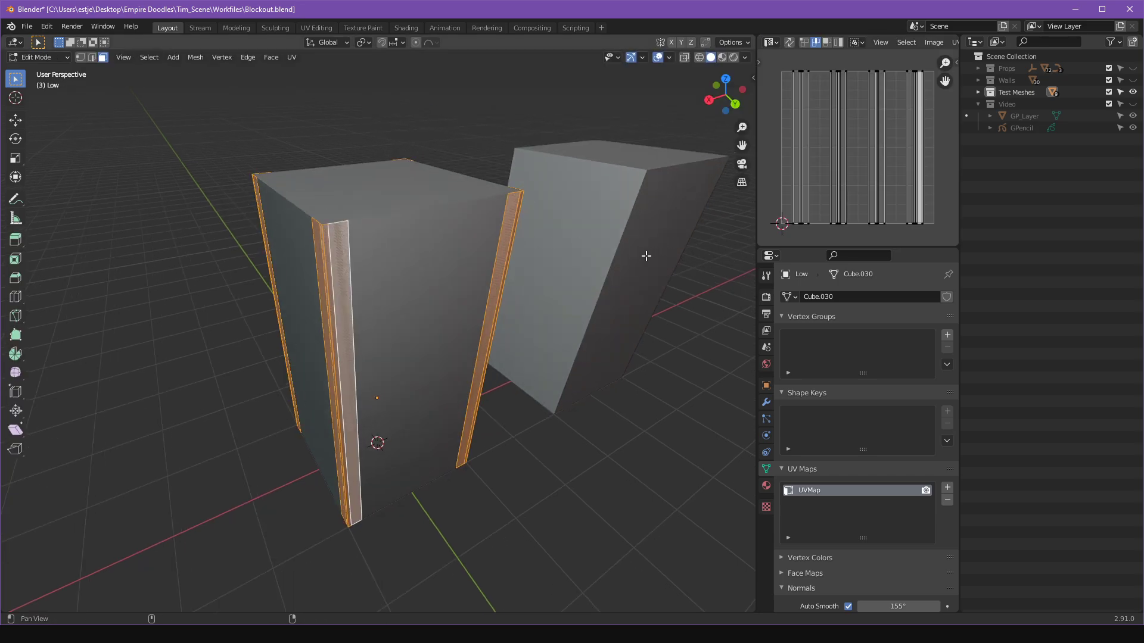
mouse_move(806, 113)
middle_down()
mouse_move(798, 122)
mouse_move(806, 106)
middle_up()
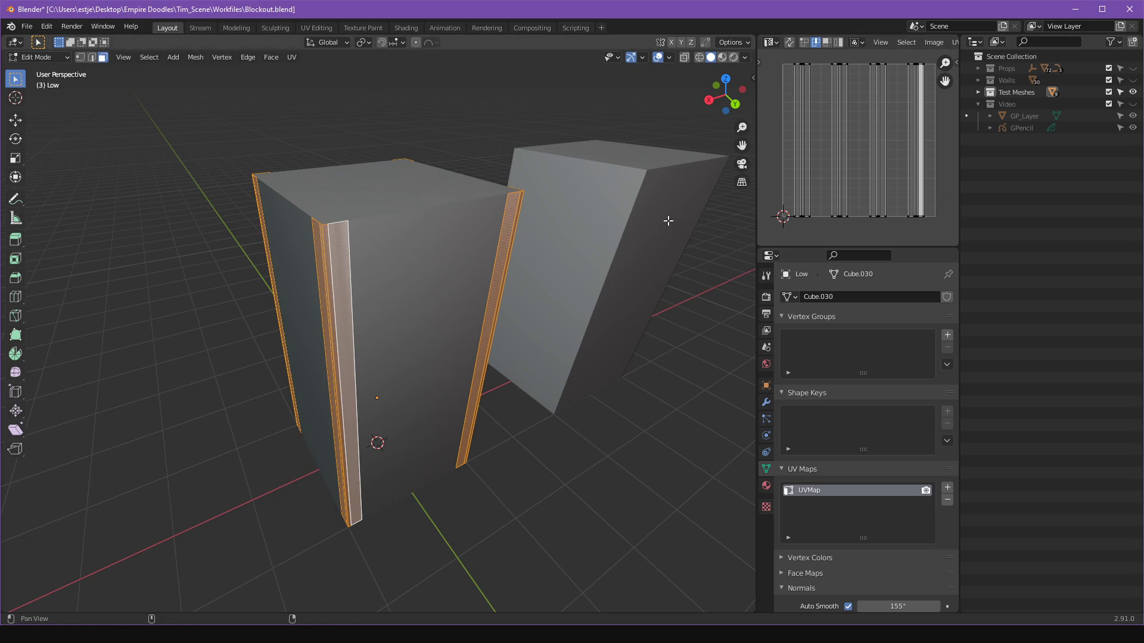
shift+middle_drag(441, 246, 380, 261)
key(Tab)
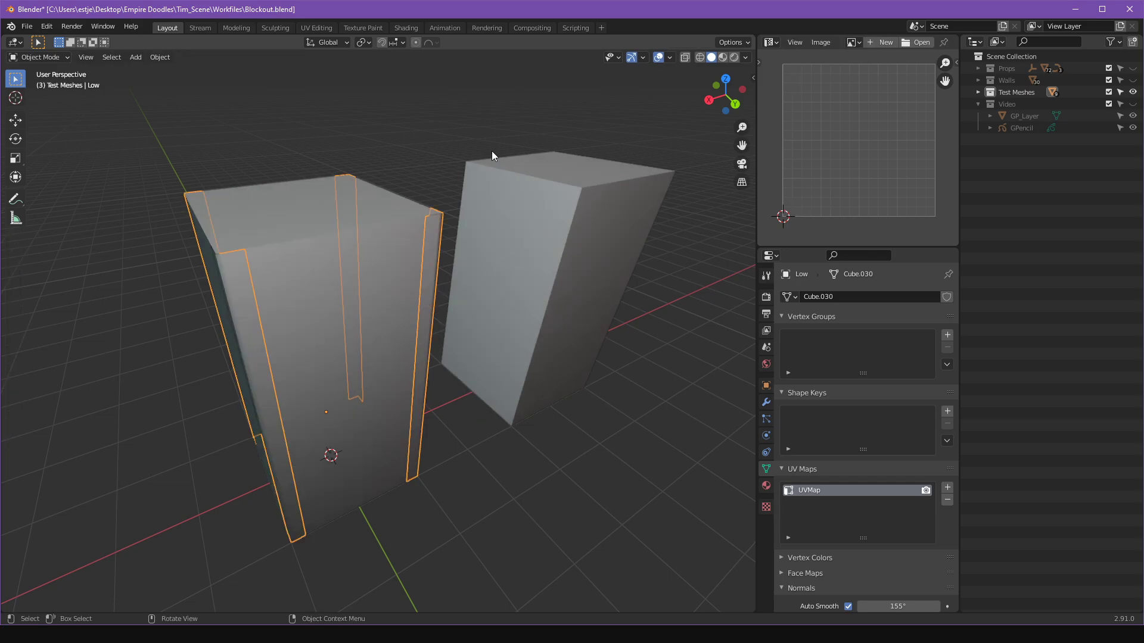
Bevel the four vertical edges of the duplicated block with two segments, shape 1.0 and a width of about 0.173 m.
click(434, 245)
key(alt+a)
scroll(584, 238, up, 2)
shift+middle_drag(583, 253, 517, 228)
click(517, 228)
key(Tab)
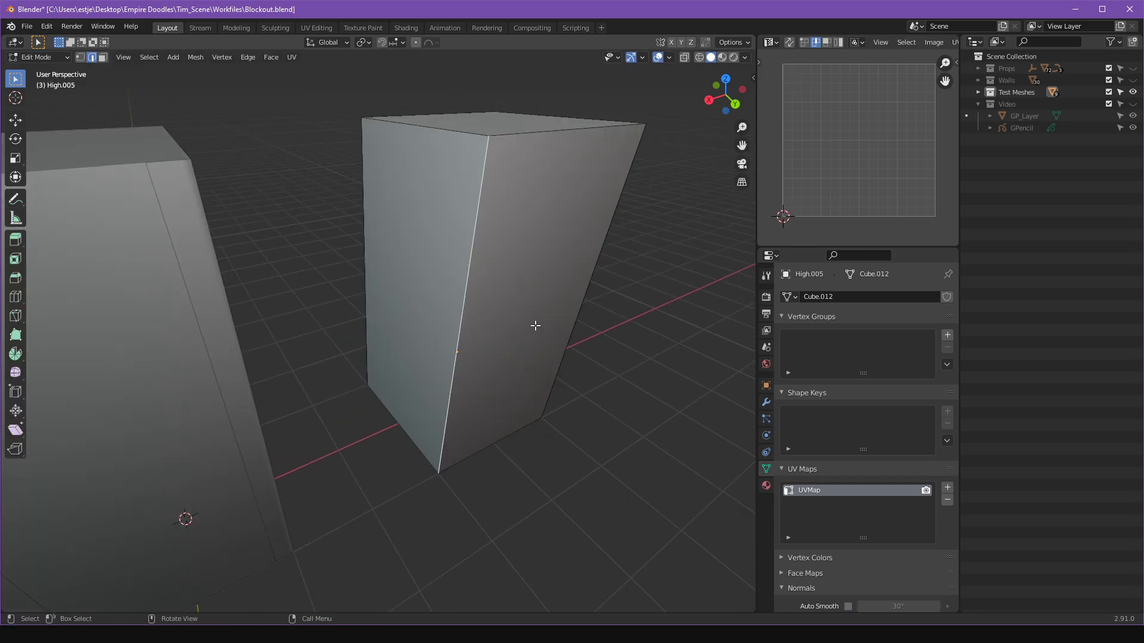
ctrl+alt+click(469, 272)
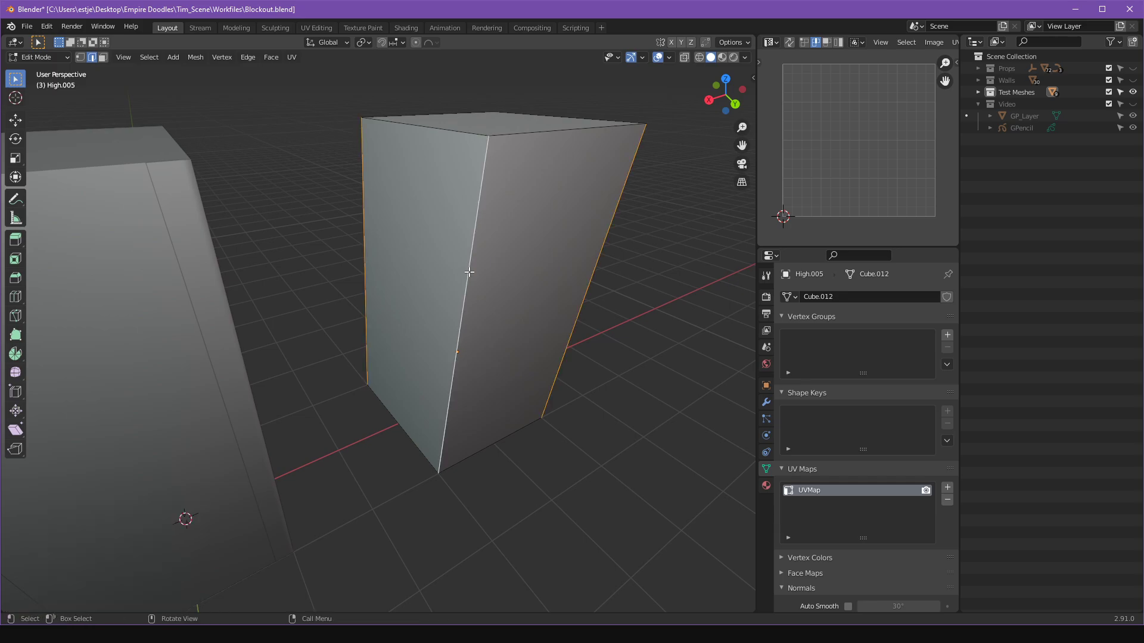
middle_drag(478, 264, 482, 296)
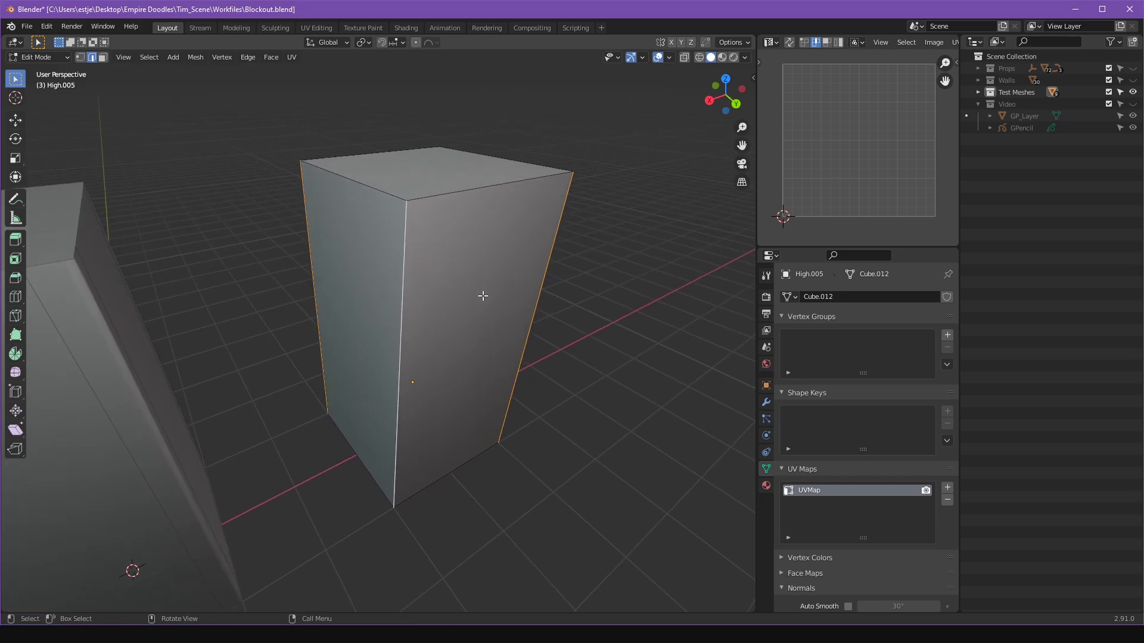
key(ctrl+b)
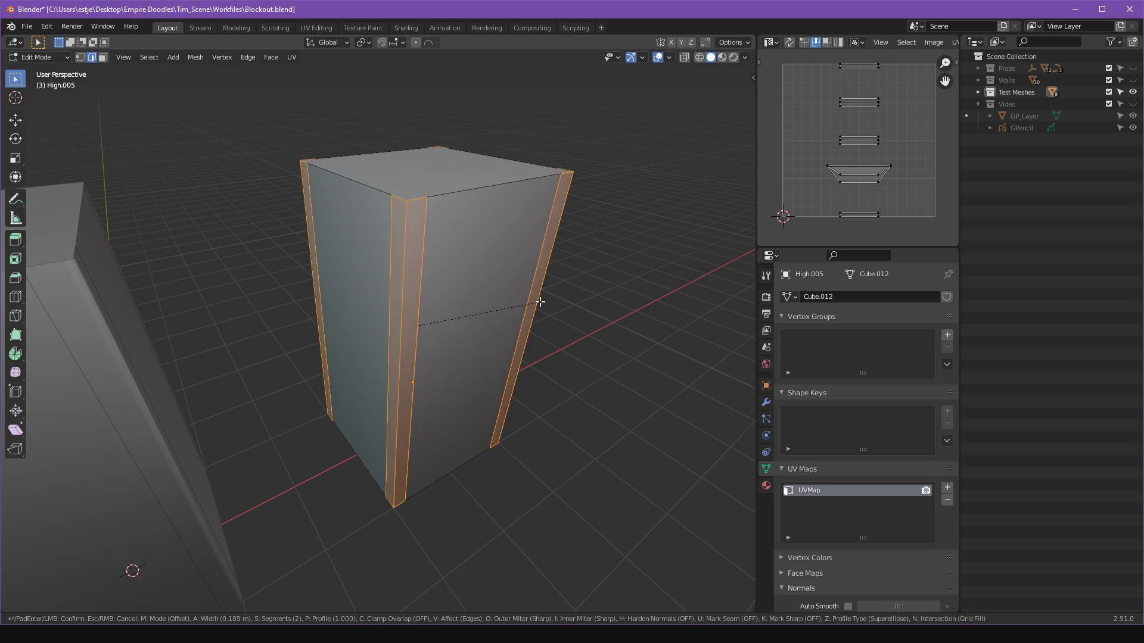
click(536, 301)
scroll(536, 314, up, 4)
scroll(536, 315, down, 4)
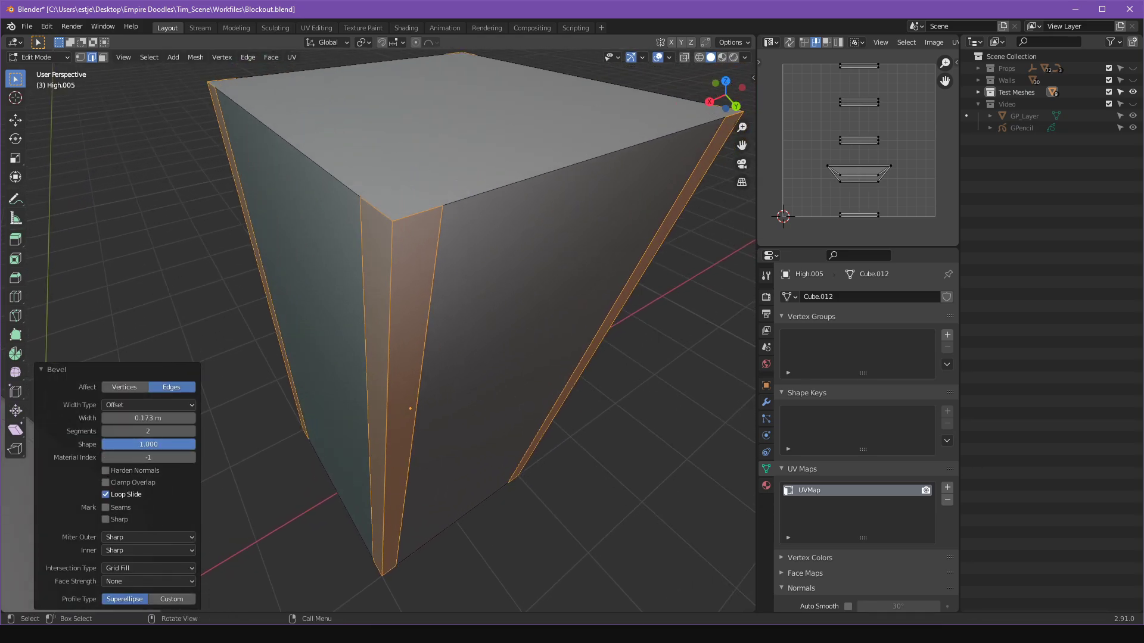
Try the bevel with a shape of 0.5 and a single segment.
click(148, 444)
text(.5)
key(Return)
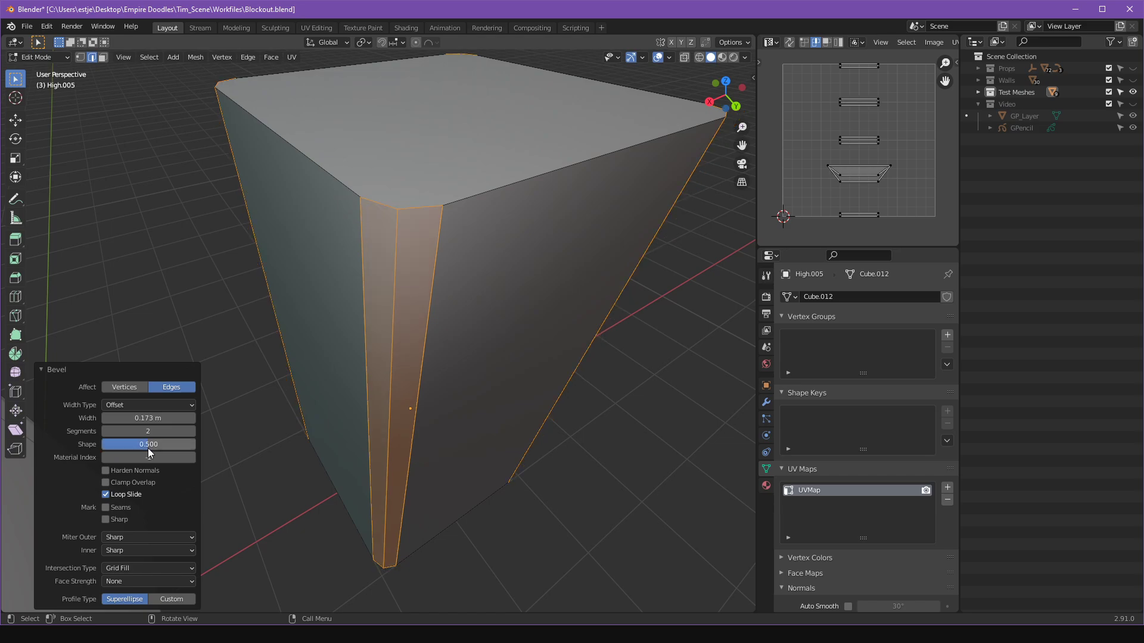
drag(148, 431, 138, 431)
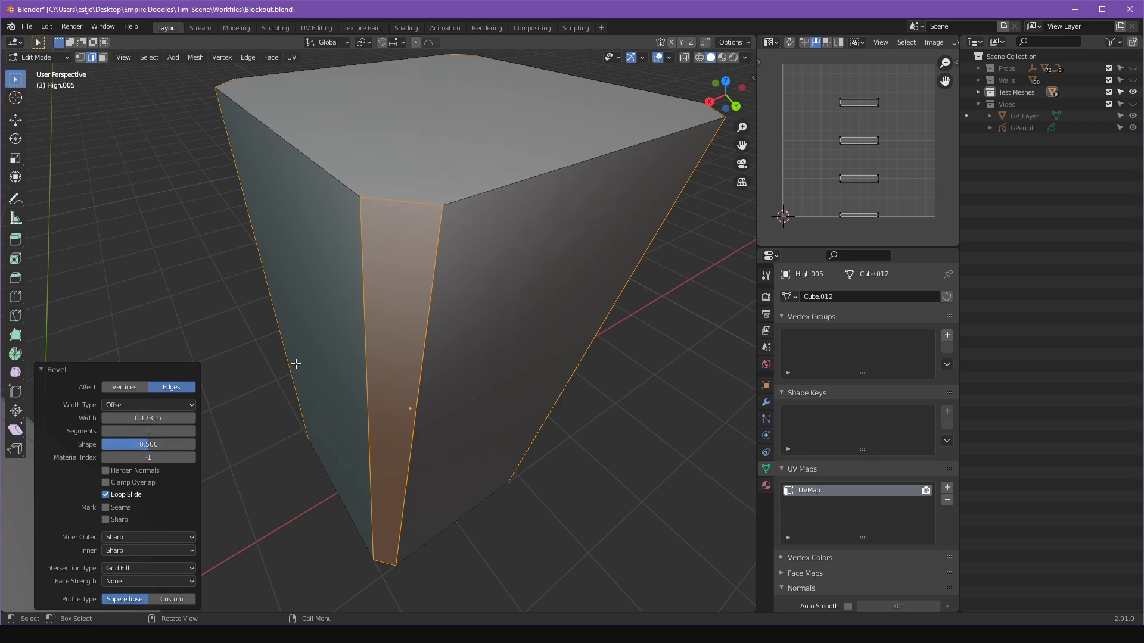
shift+middle_drag(426, 281, 412, 292)
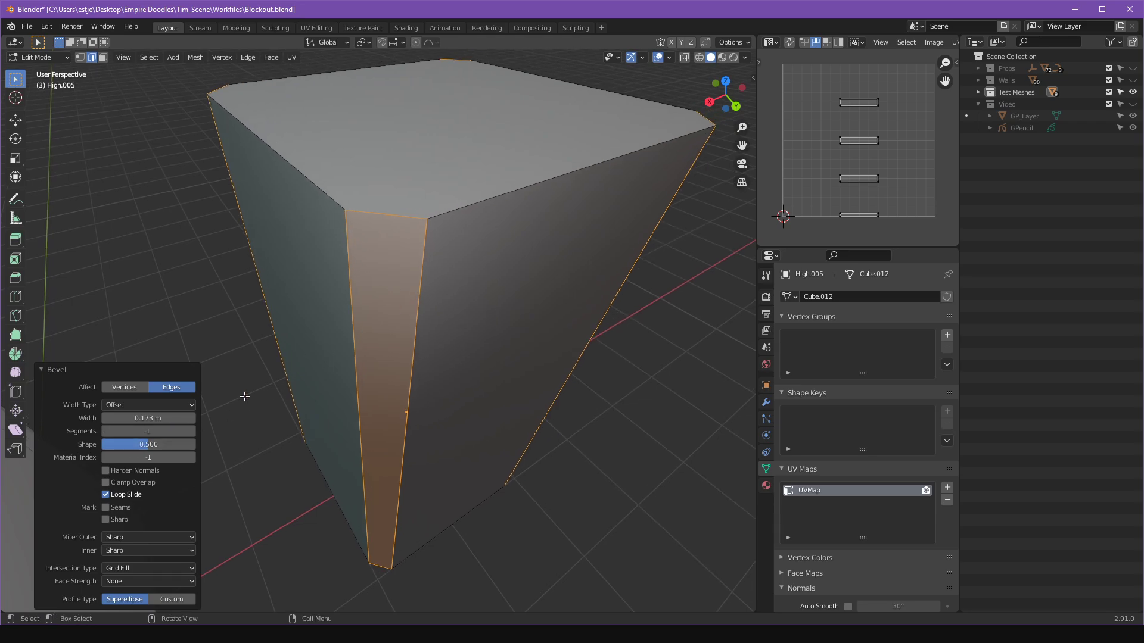
Set the bevel to two segments with a shape of 1.0.
click(192, 431)
drag(145, 445, 179, 444)
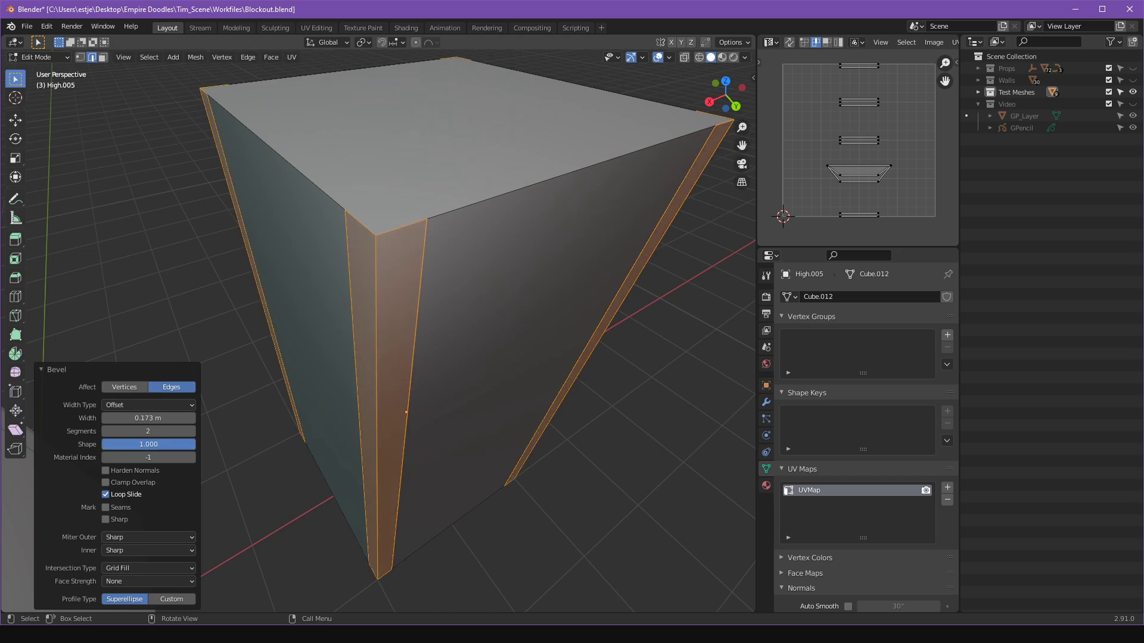
middle_drag(416, 342, 384, 304)
key(space)
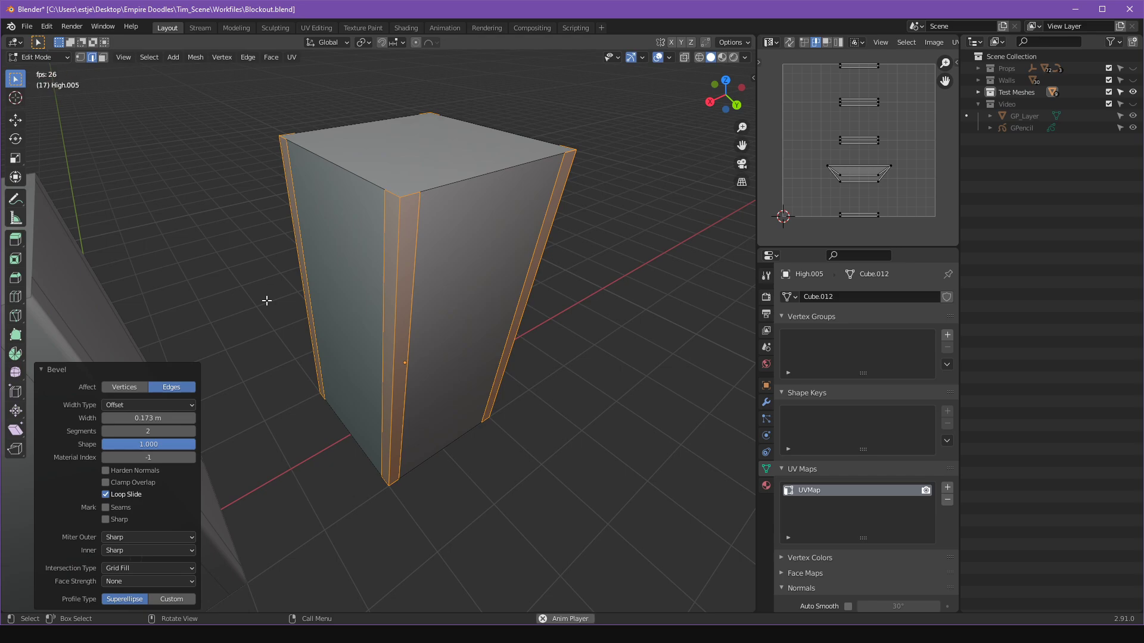
click(266, 301)
key(space)
key(ctrl+z)
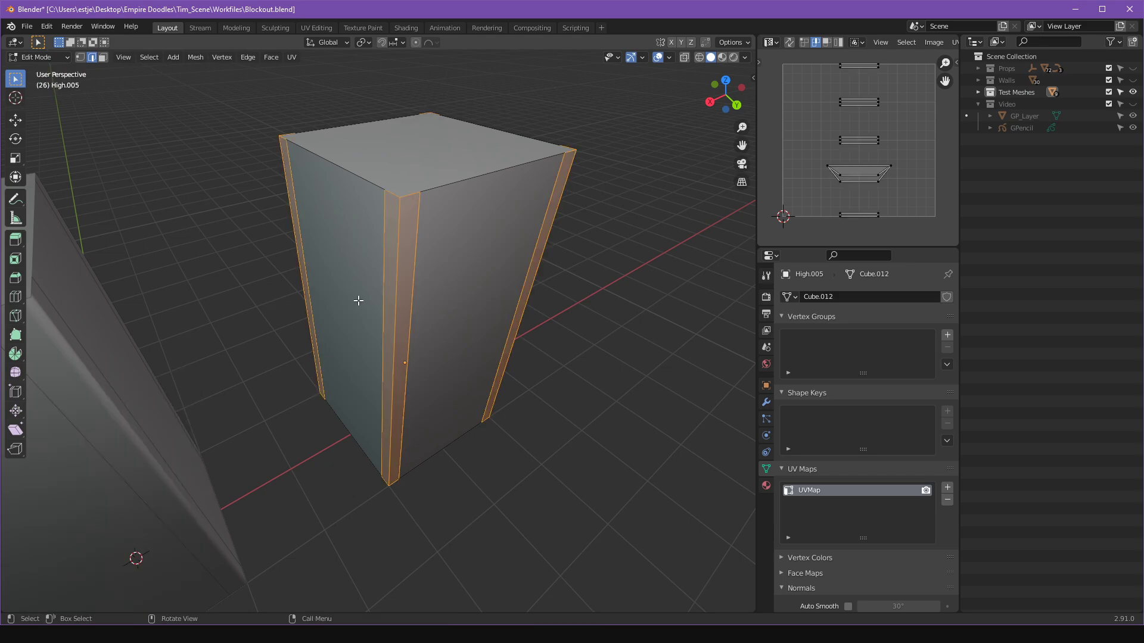
Delete all faces of the duplicated block except the bevelled corner strips by inverting the face selection.
shift+middle_drag(383, 305, 374, 315)
key(Tab)
click(447, 315)
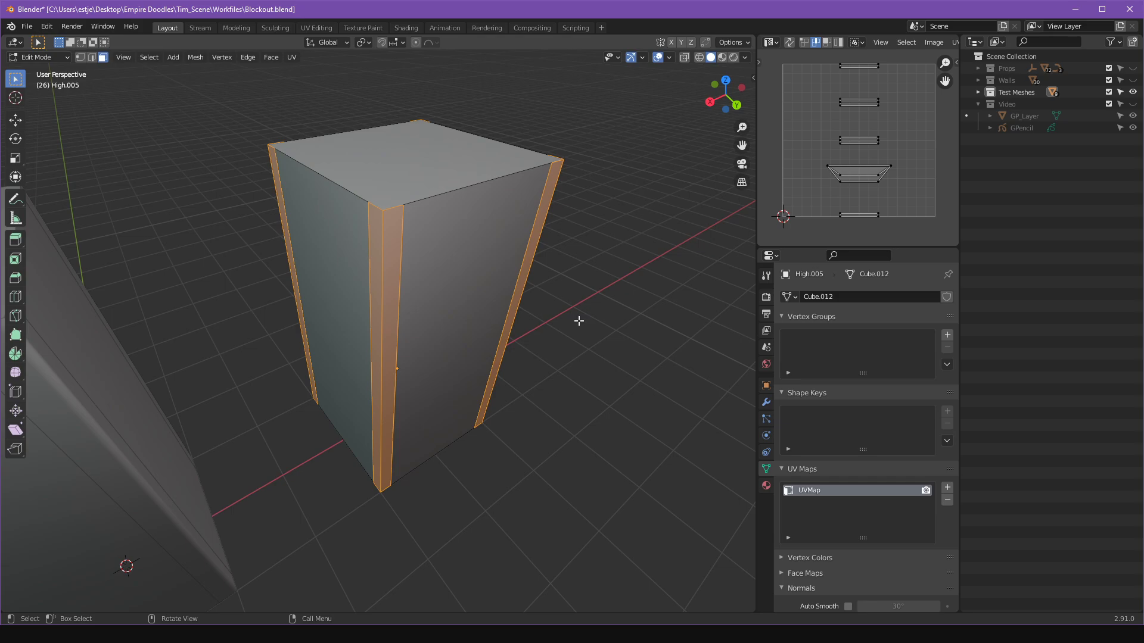
key(ctrl+i)
key(x)
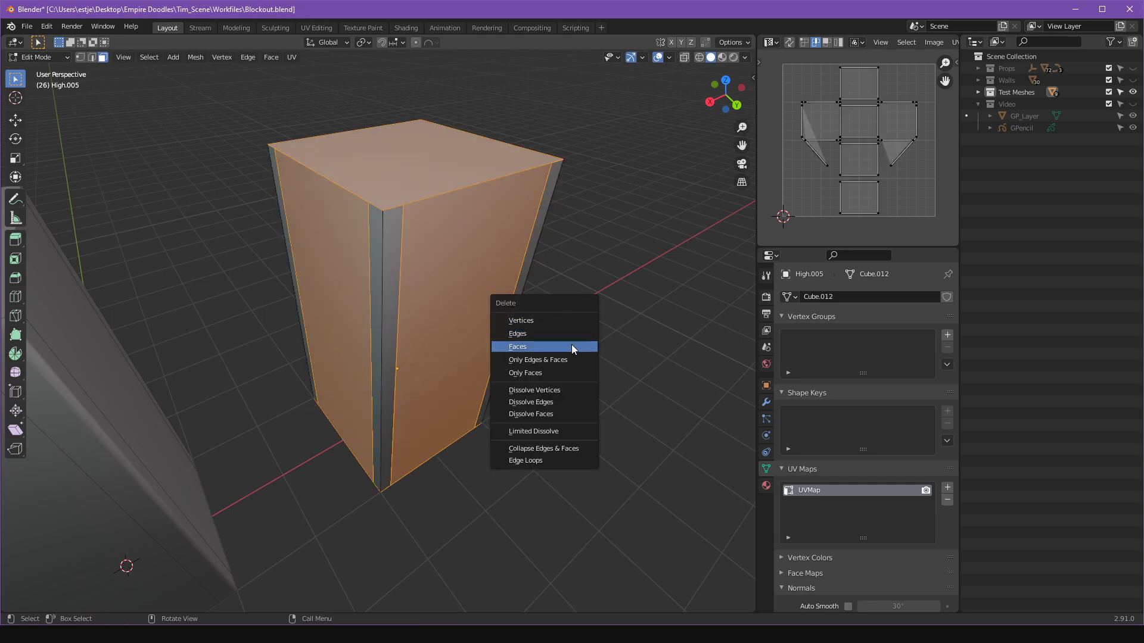
click(571, 346)
Compare the separated corner strips with the original block and return them to Object Mode.
middle_drag(579, 345, 411, 246)
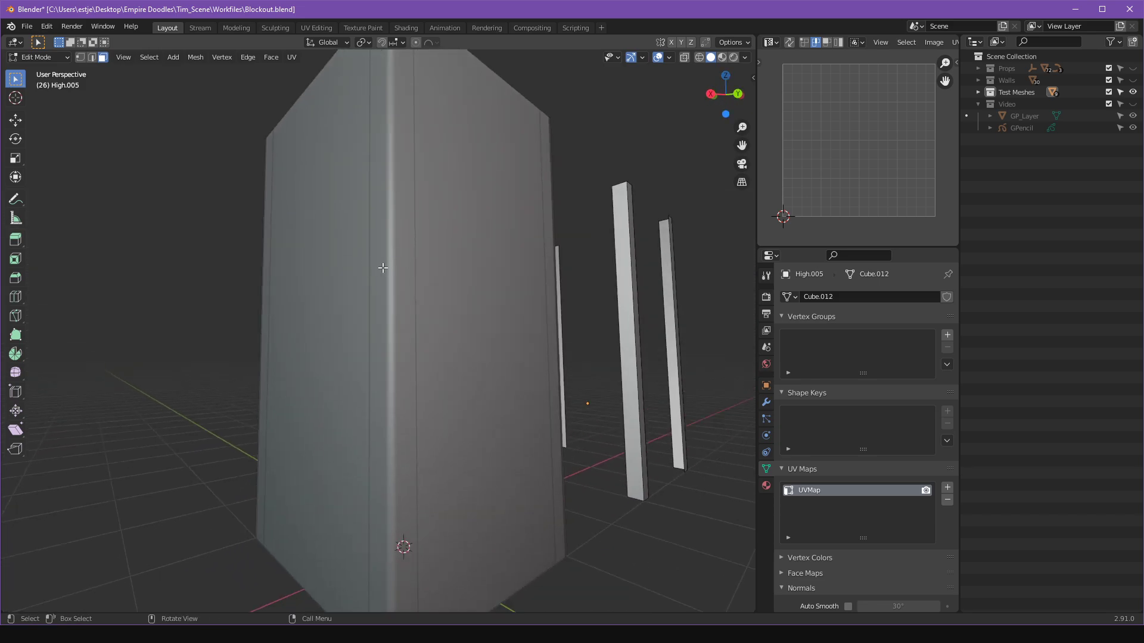
middle_drag(391, 306, 382, 331)
shift+middle_drag(490, 329, 417, 333)
key(Tab)
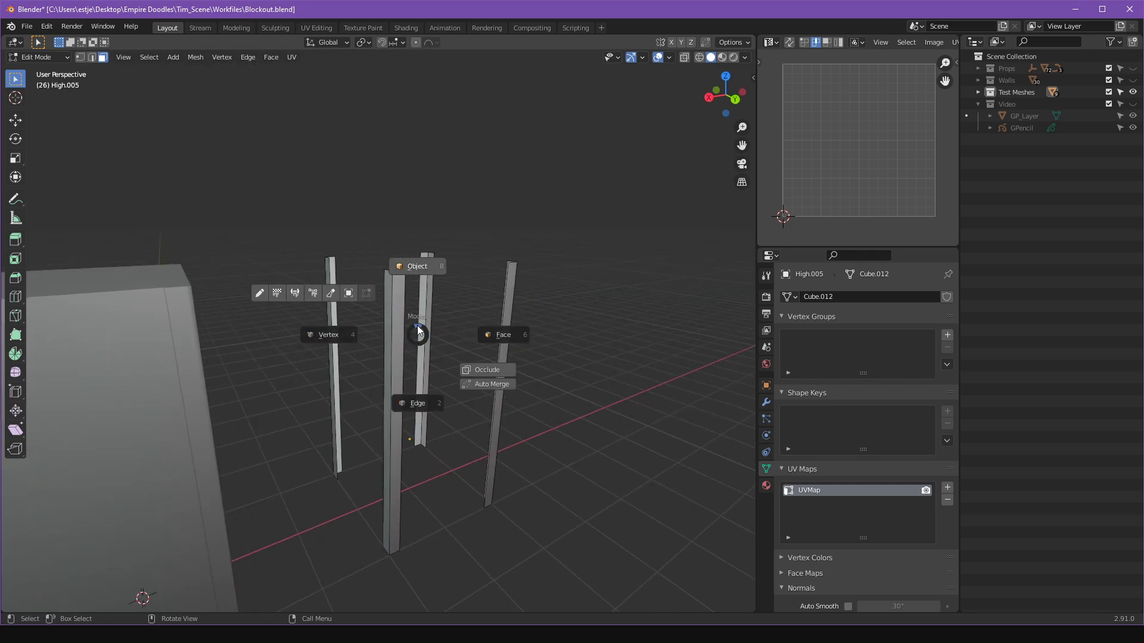
click(415, 266)
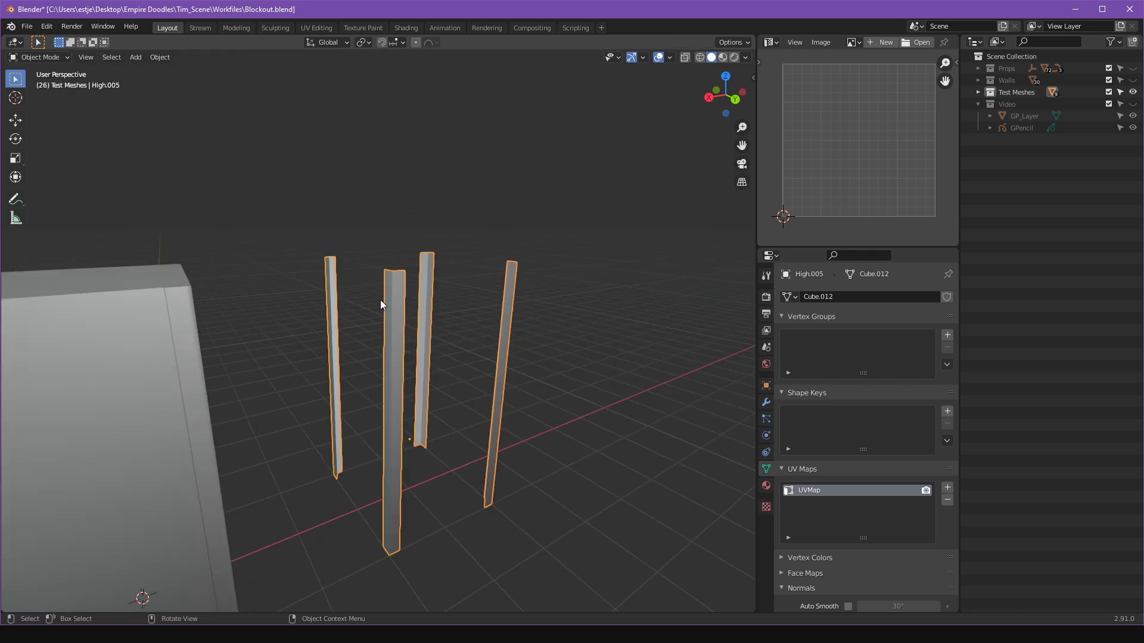
Select all faces of the separated corner strips in Edit Mode.
key(Tab)
key(a)
shift+middle_drag(468, 319, 546, 341)
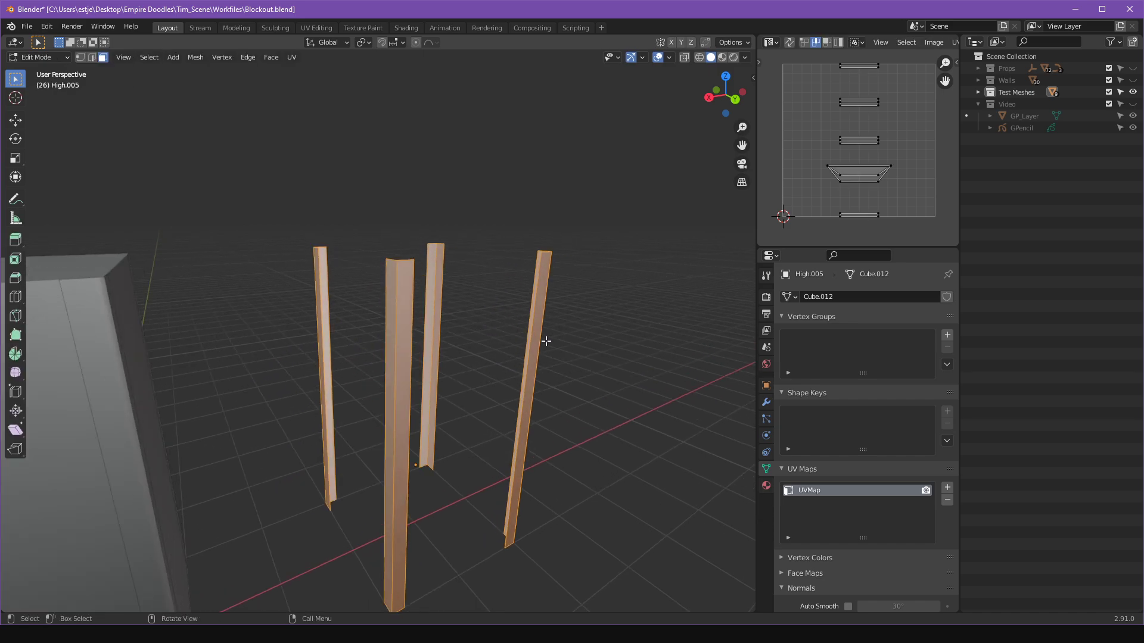
key(Tab)
key(Escape)
key(Tab)
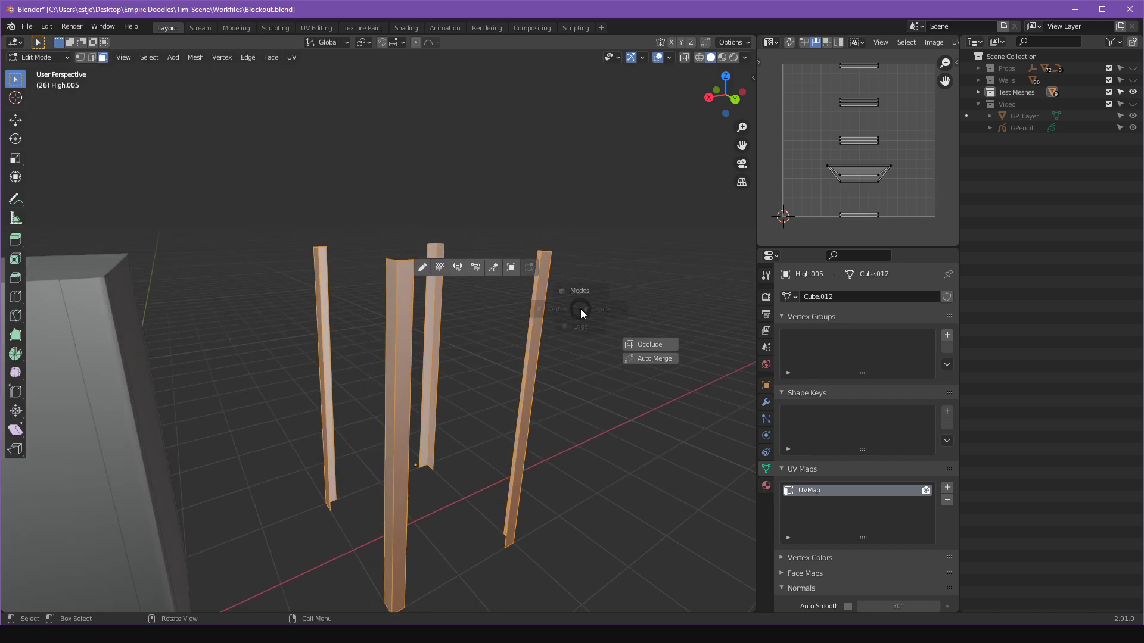
key(Escape)
key(Tab)
key(Escape)
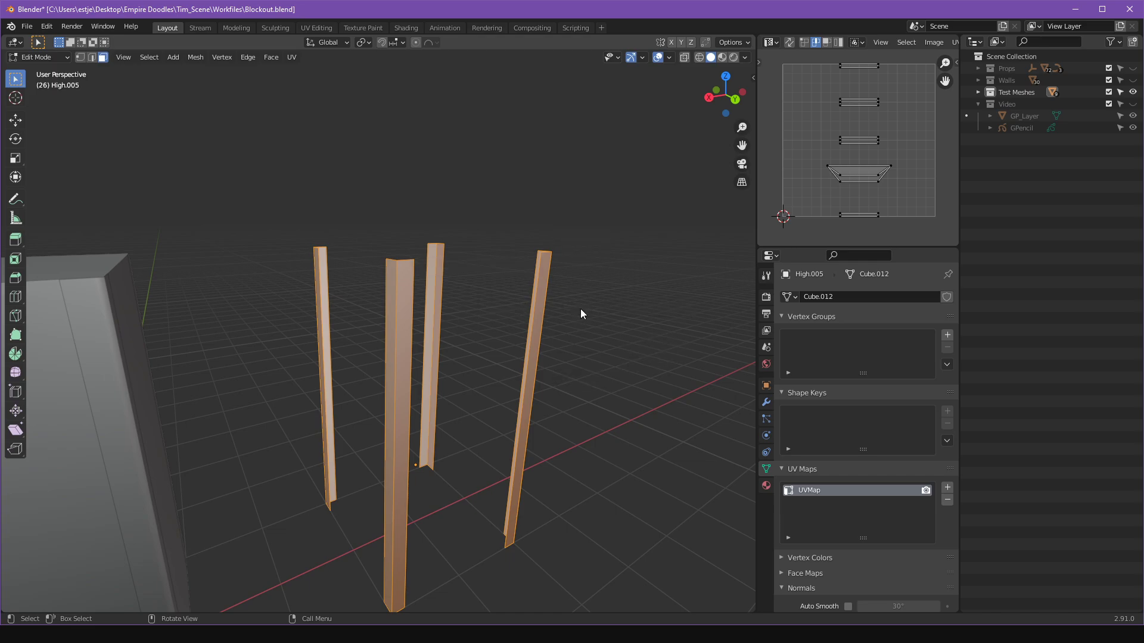
Apply smooth shading to all selected faces of the corner strips.
key(z)
click(304, 164)
ctrl+middle_drag(496, 342, 499, 299)
key(z)
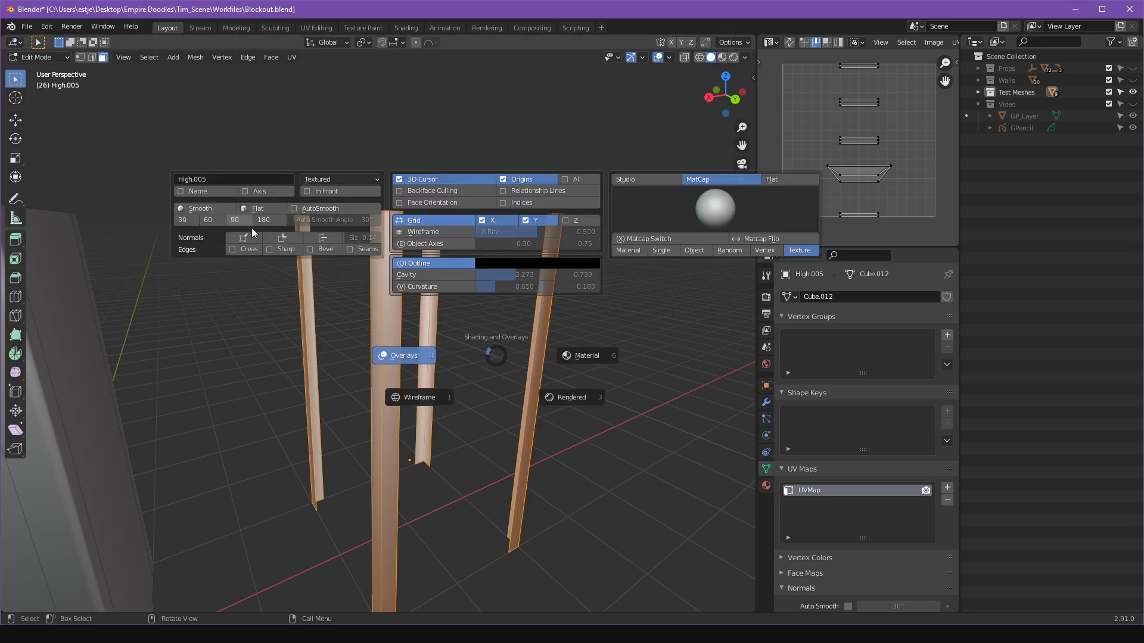
click(496, 356)
middle_drag(741, 339, 723, 347)
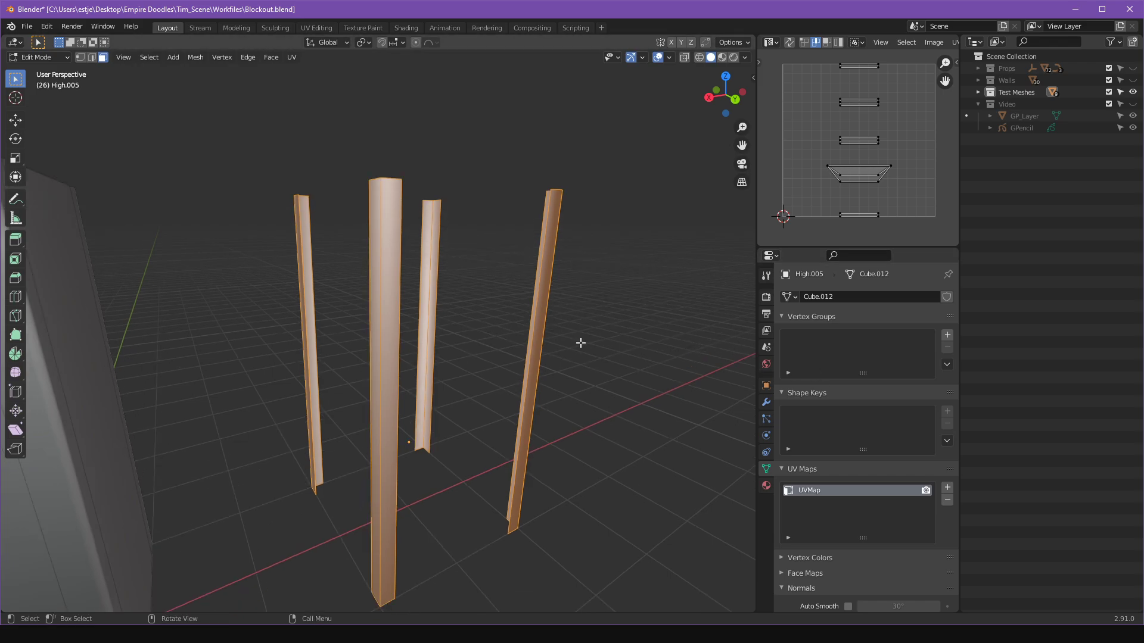
key(z)
right_click(582, 322)
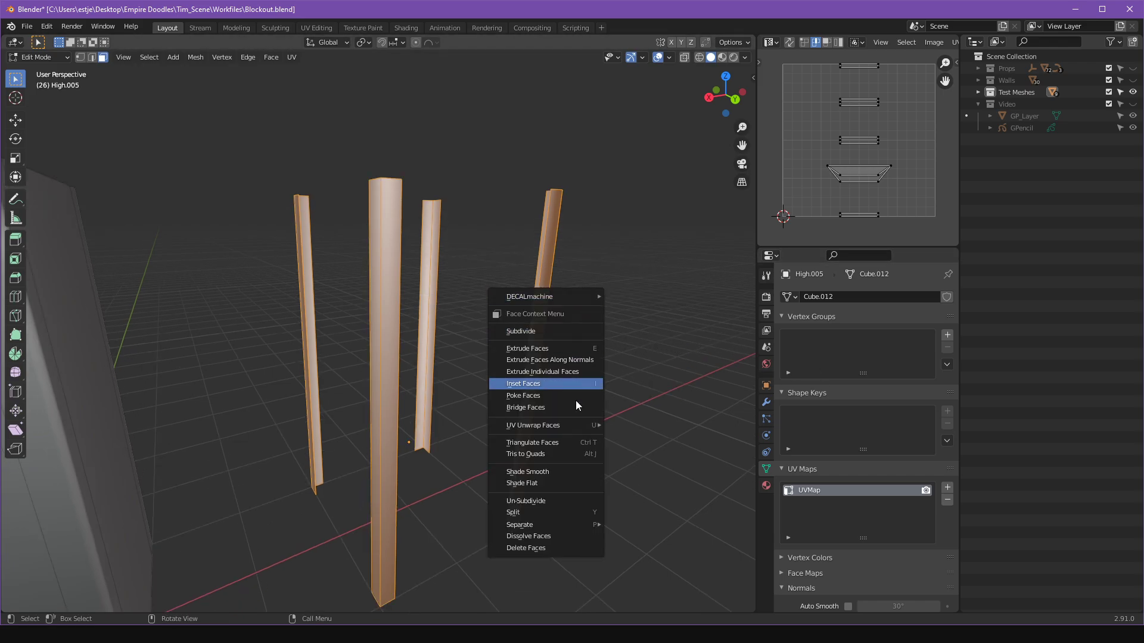
click(576, 471)
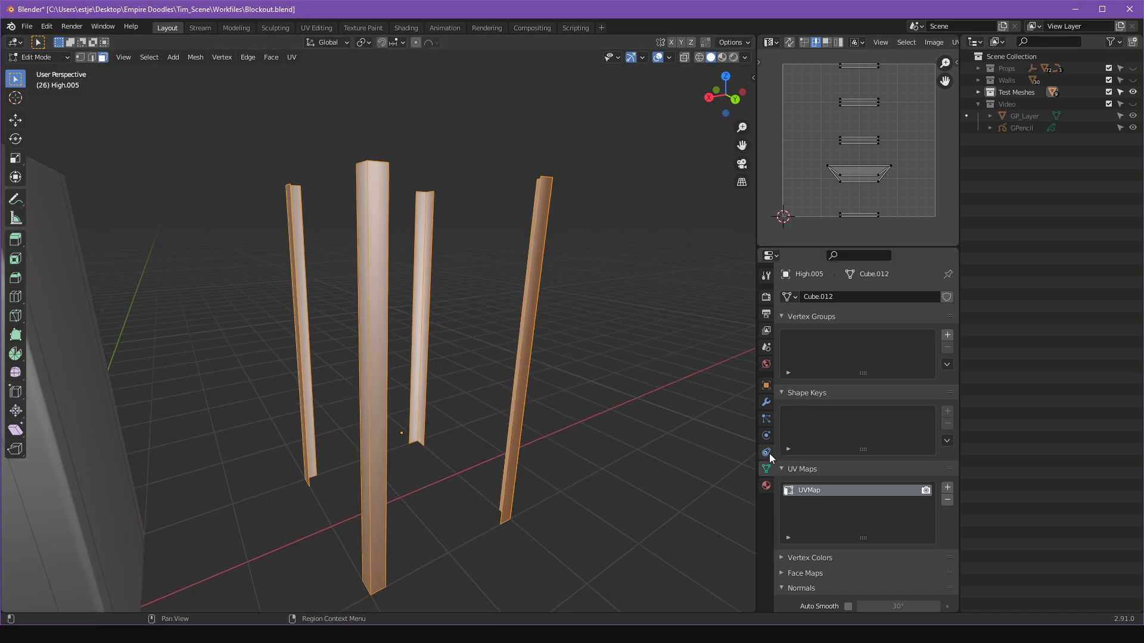
Enable Auto Smooth in the strip mesh's normals settings and set its angle to 180°.
click(766, 403)
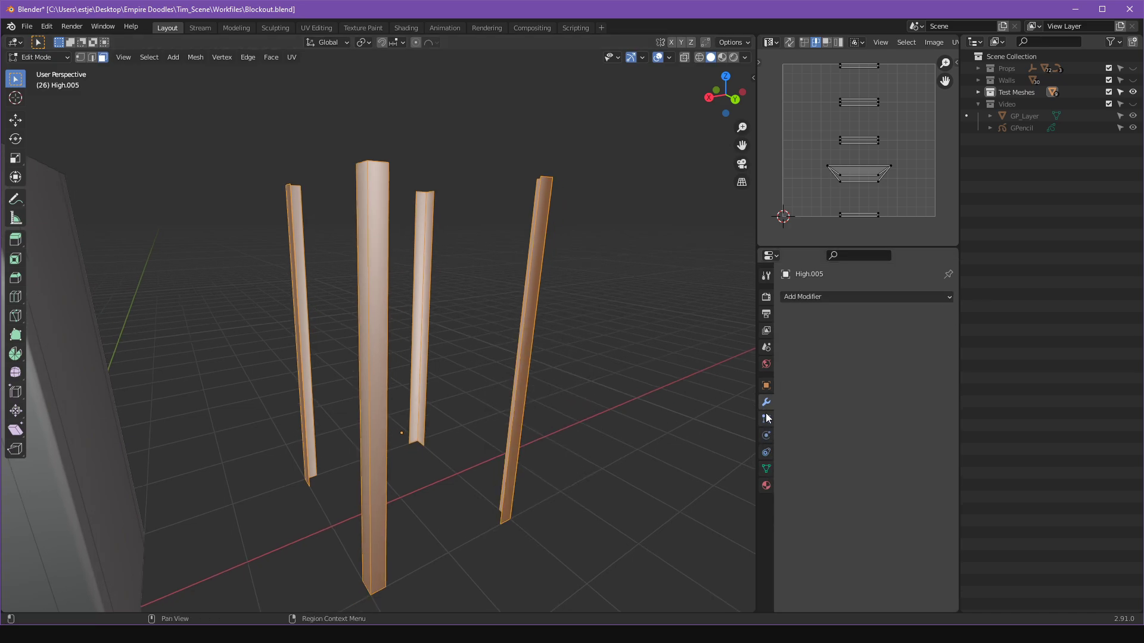
click(766, 469)
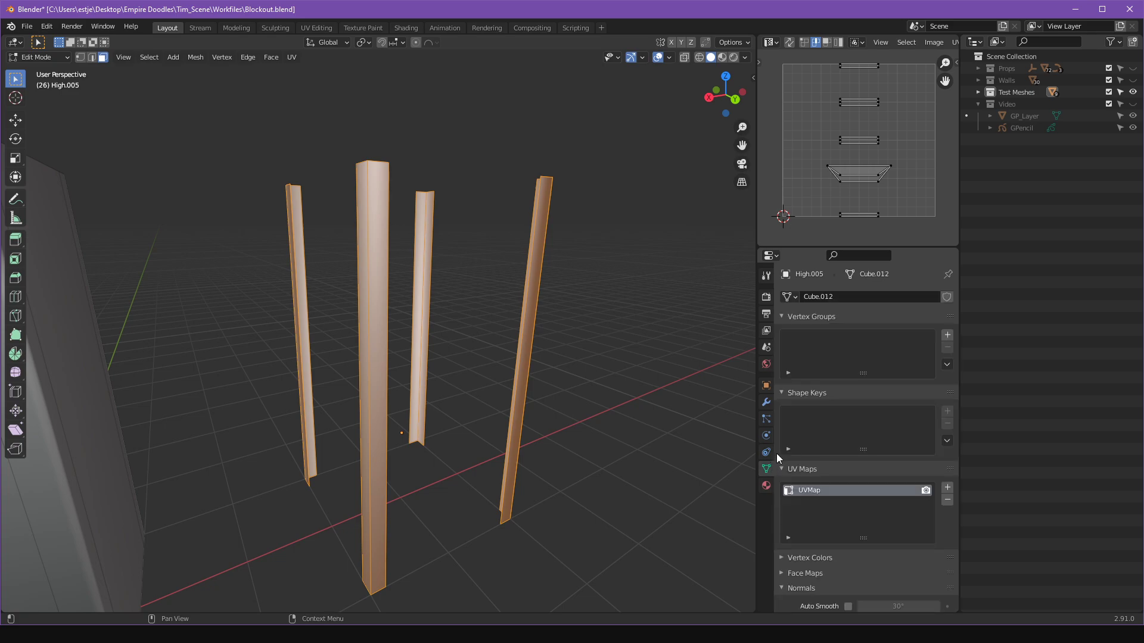
click(767, 386)
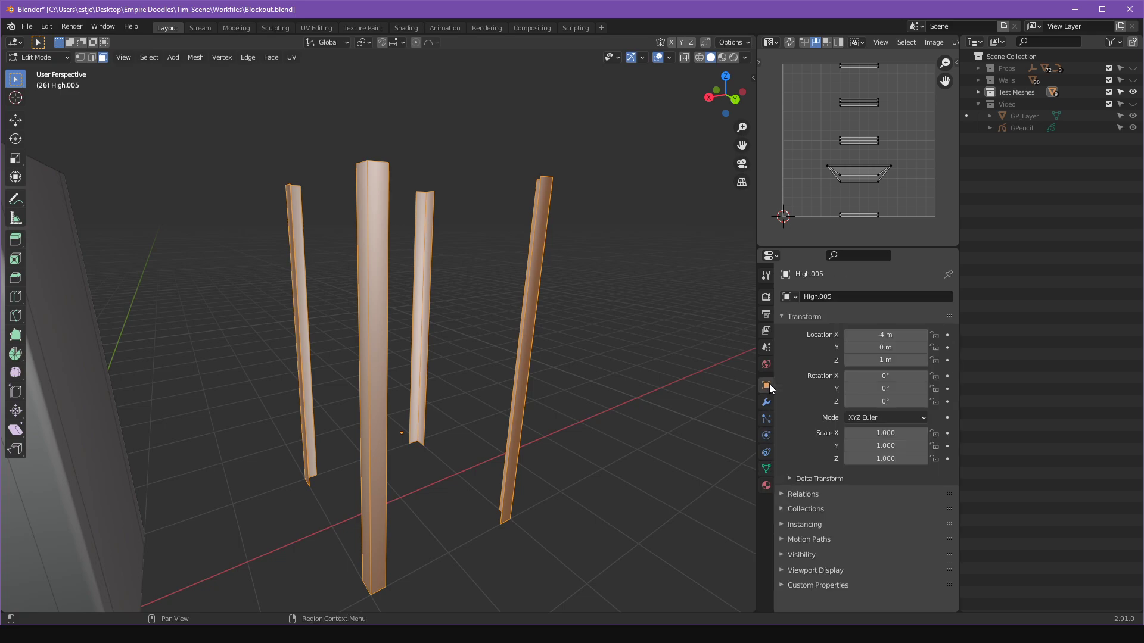
click(767, 420)
click(770, 474)
scroll(790, 434, down, 5)
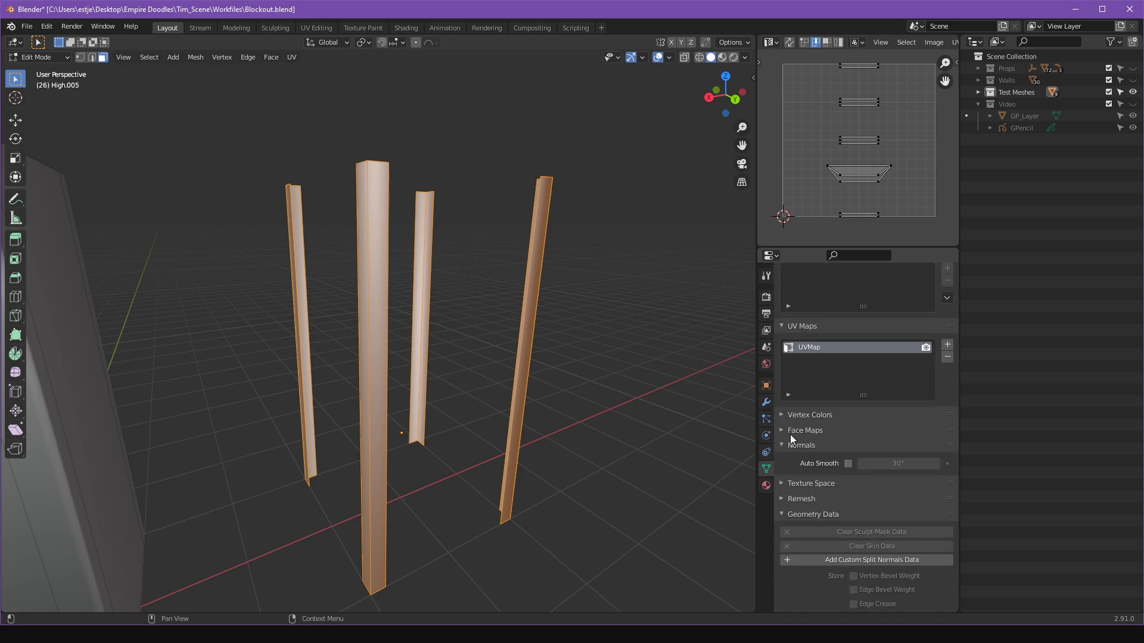
click(848, 445)
drag(896, 446, 983, 445)
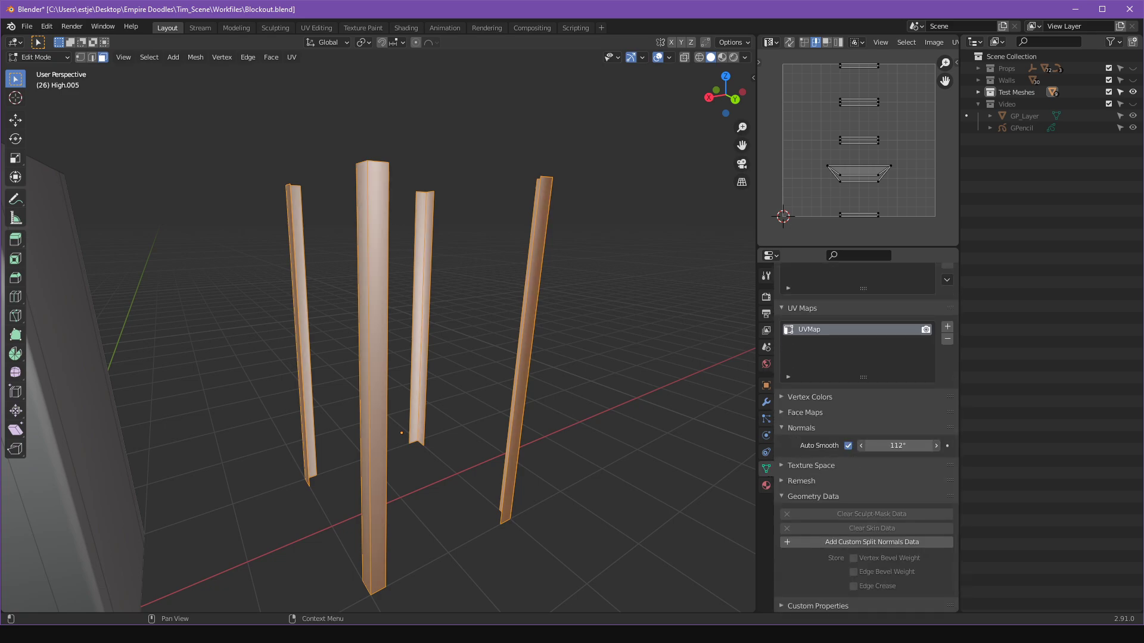
Clear the face selection, return to Object Mode and inspect the strips' smooth shading from several angles.
shift+middle_drag(597, 375, 595, 368)
alt+drag(596, 367, 420, 301)
click(613, 302)
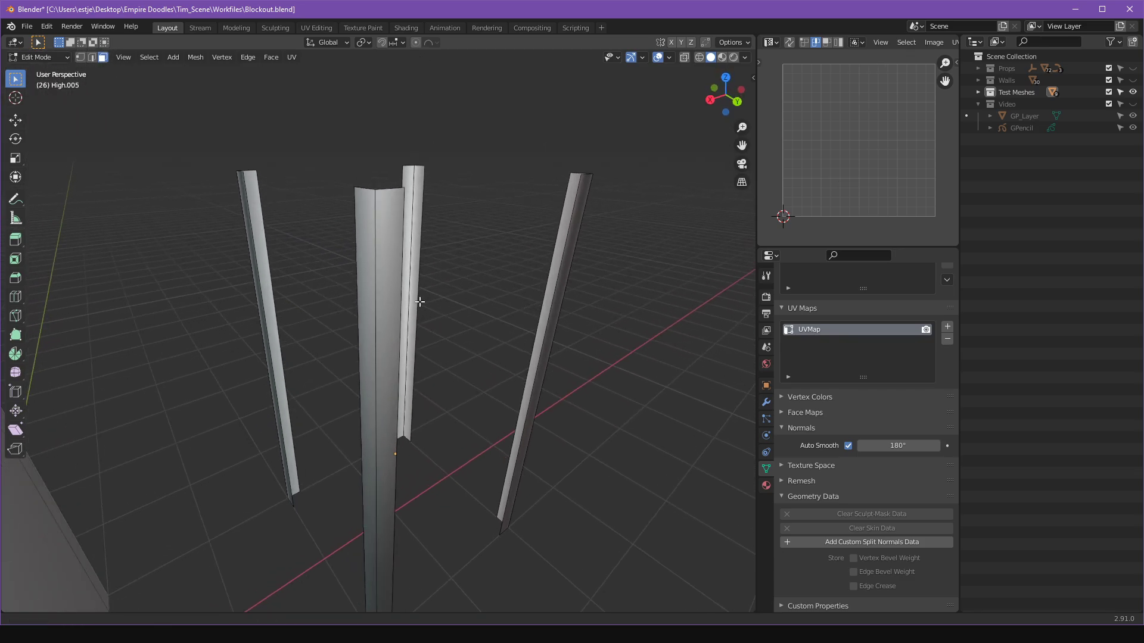
key(Tab)
click(485, 169)
alt+drag(413, 257, 432, 221)
middle_drag(431, 215, 424, 289)
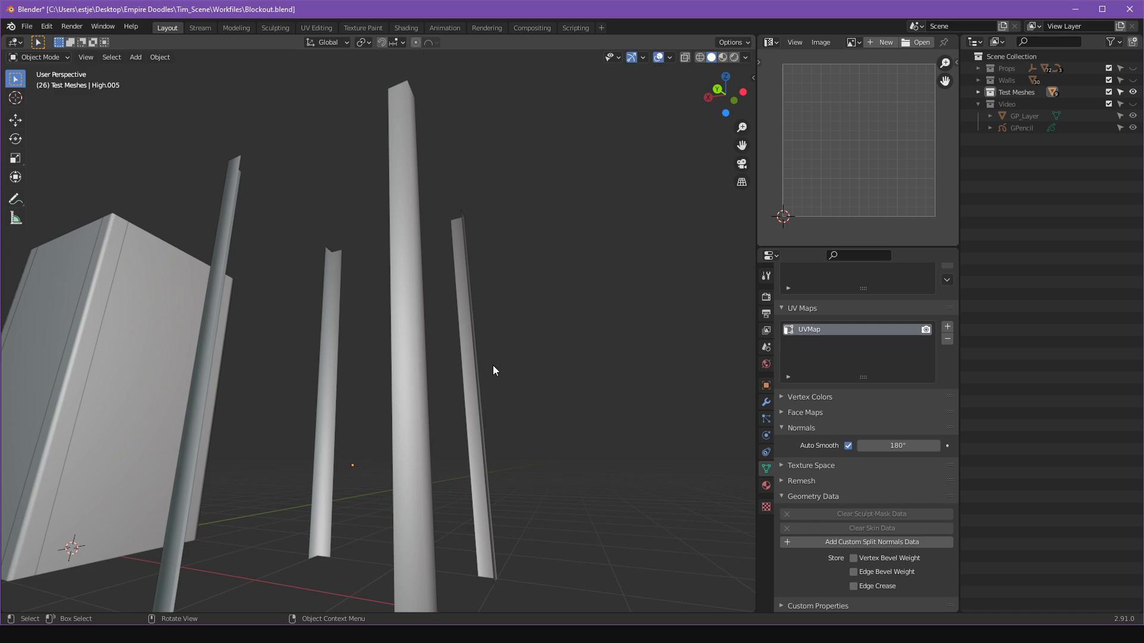
Bevel the lengthwise centre edges of all four strips with two segments, a shape of 1.0 and a width of about 0.0431 m.
key(a)
key(Tab)
middle_drag(414, 288, 397, 321)
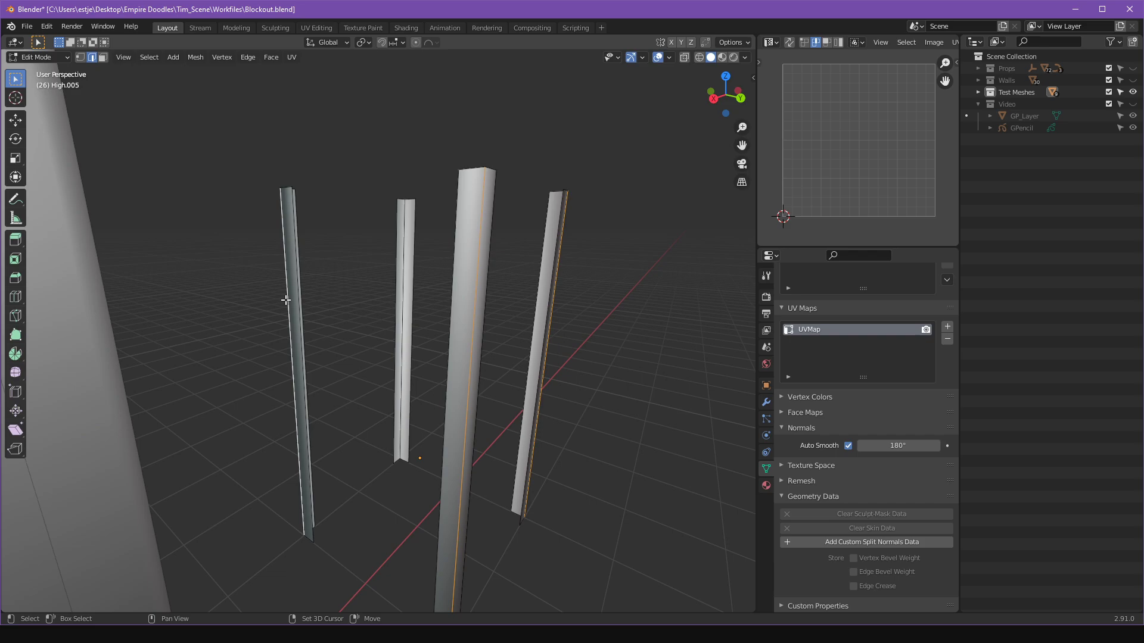
middle_drag(286, 300, 534, 335)
key(a)
key(ctrl+b)
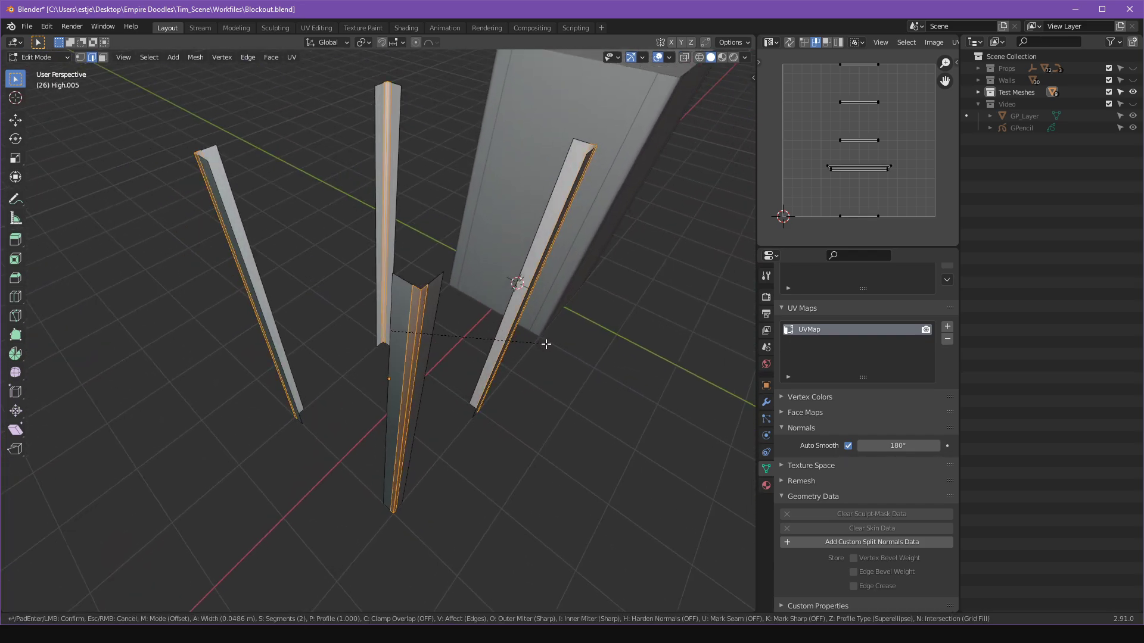
click(546, 346)
Return to Object Mode and inspect the shading of the bevelled strips up close.
key(Tab)
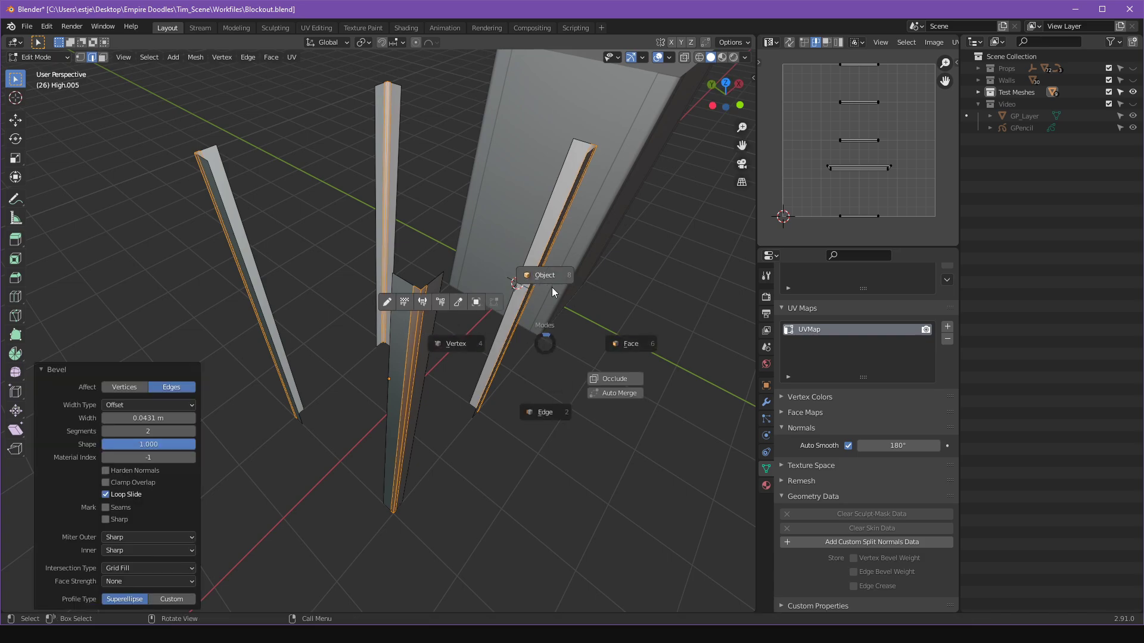
click(551, 286)
click(596, 413)
scroll(572, 390, down, 2)
middle_drag(546, 368, 392, 250)
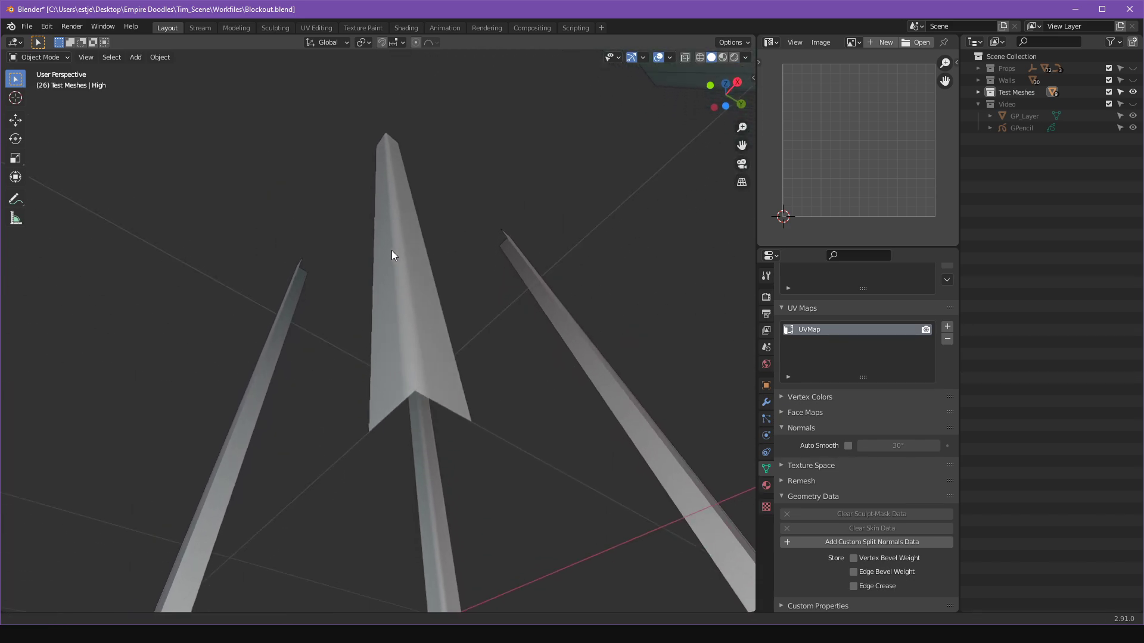
Examine the added bevel edges on the strips in Edit Mode, clear the selection and return to Object Mode.
click(420, 284)
key(a)
key(ctrl+Tab)
click(394, 359)
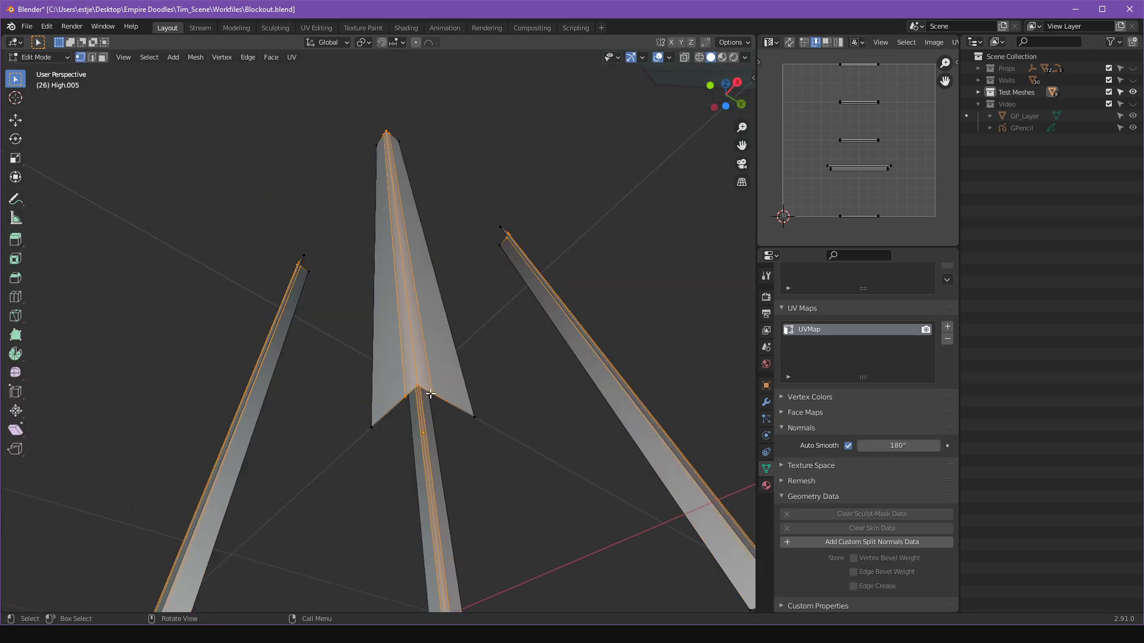
click(525, 363)
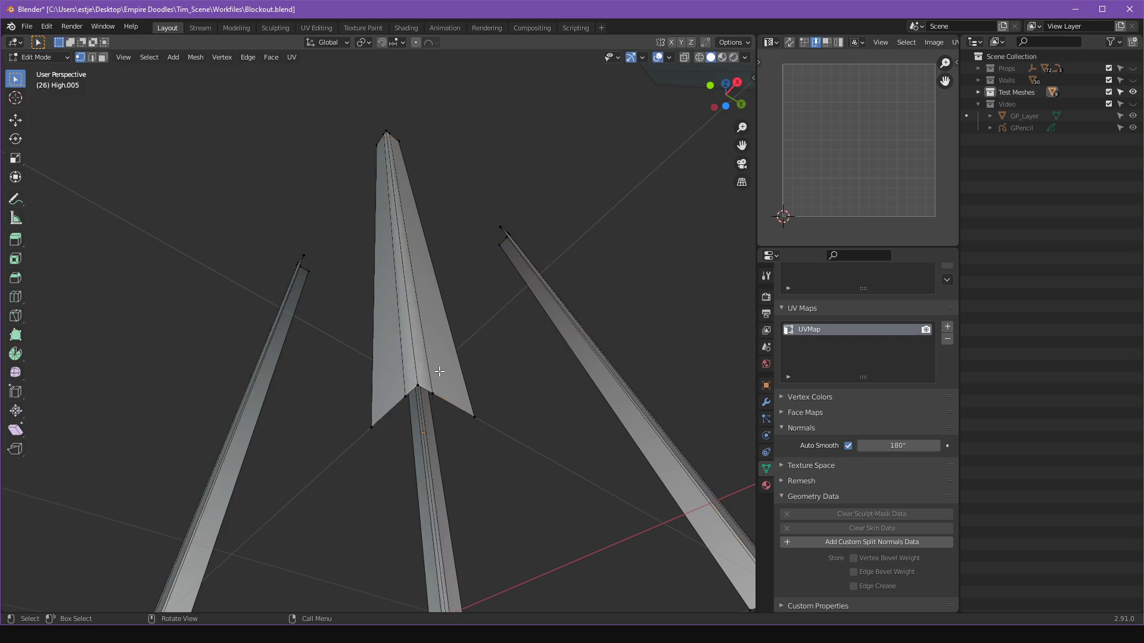
key(ctrl+Tab)
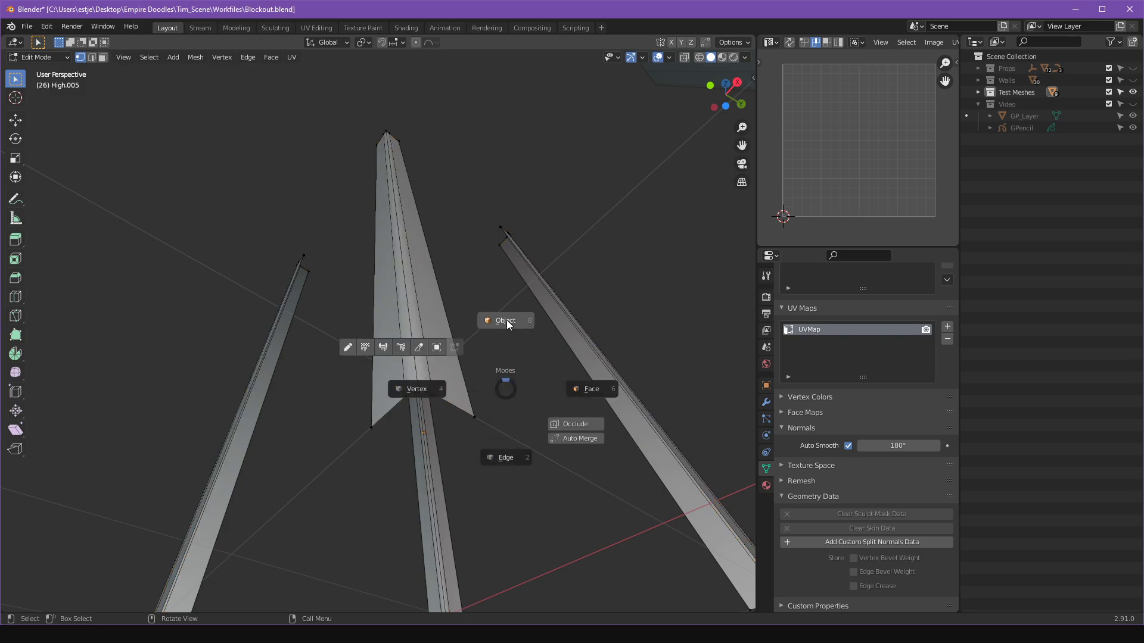
click(451, 368)
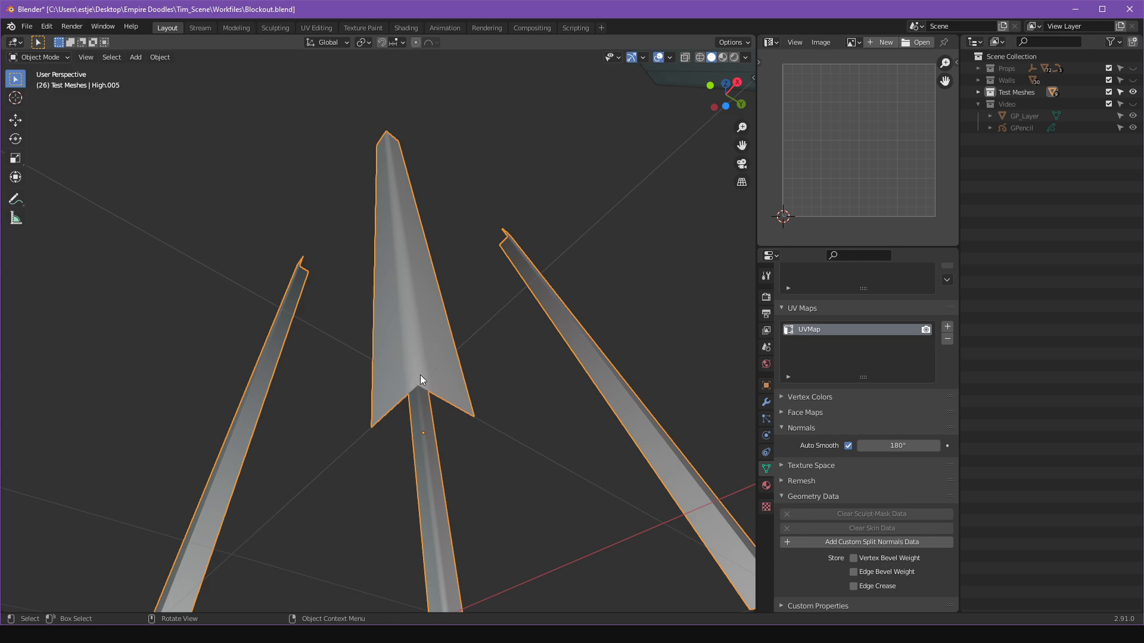
Delete the separated corner-strip object from the scene.
key(alt+a)
middle_drag(470, 379, 571, 312)
click(481, 391)
key(Delete)
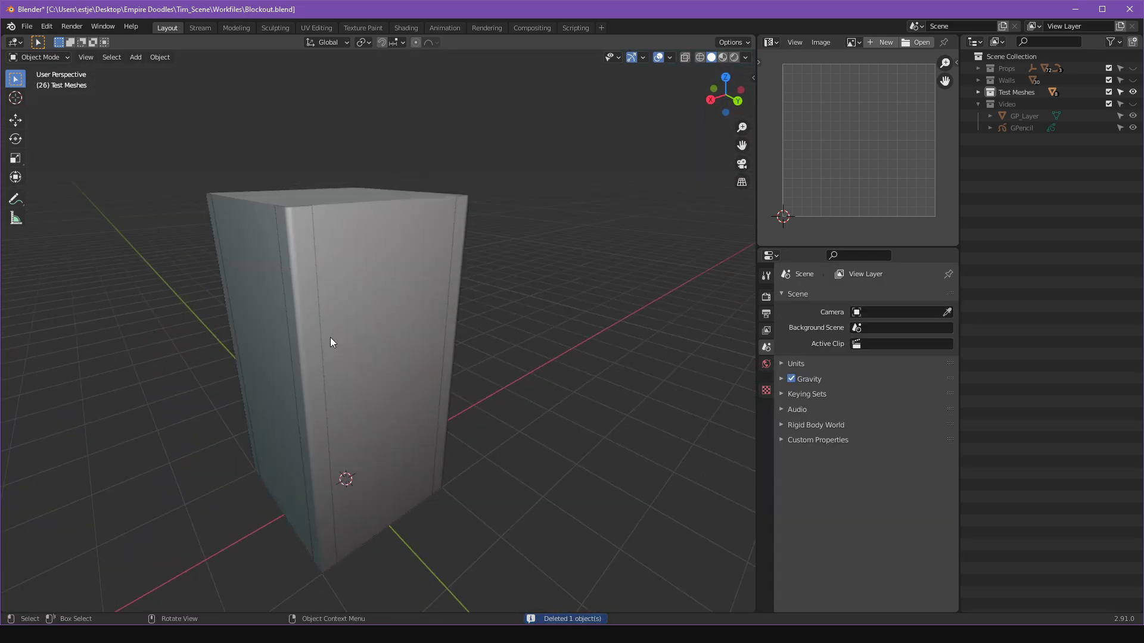
Open the Low strip mesh around the block in Edit Mode and examine its UV layout against the corner strips.
click(318, 335)
key(Tab)
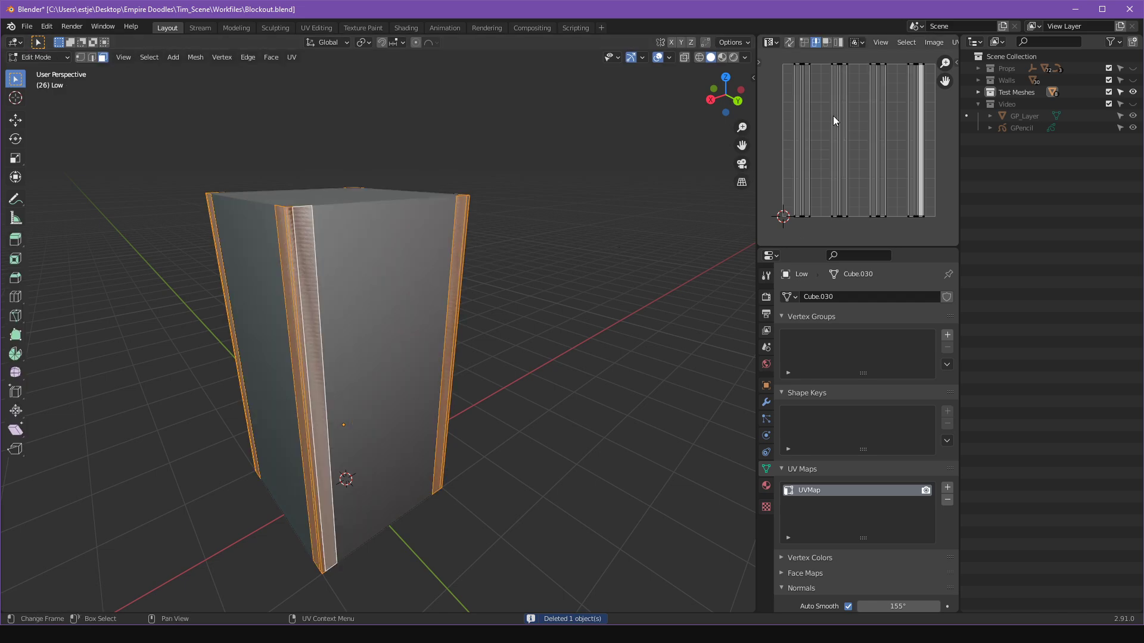
middle_drag(805, 115, 788, 79)
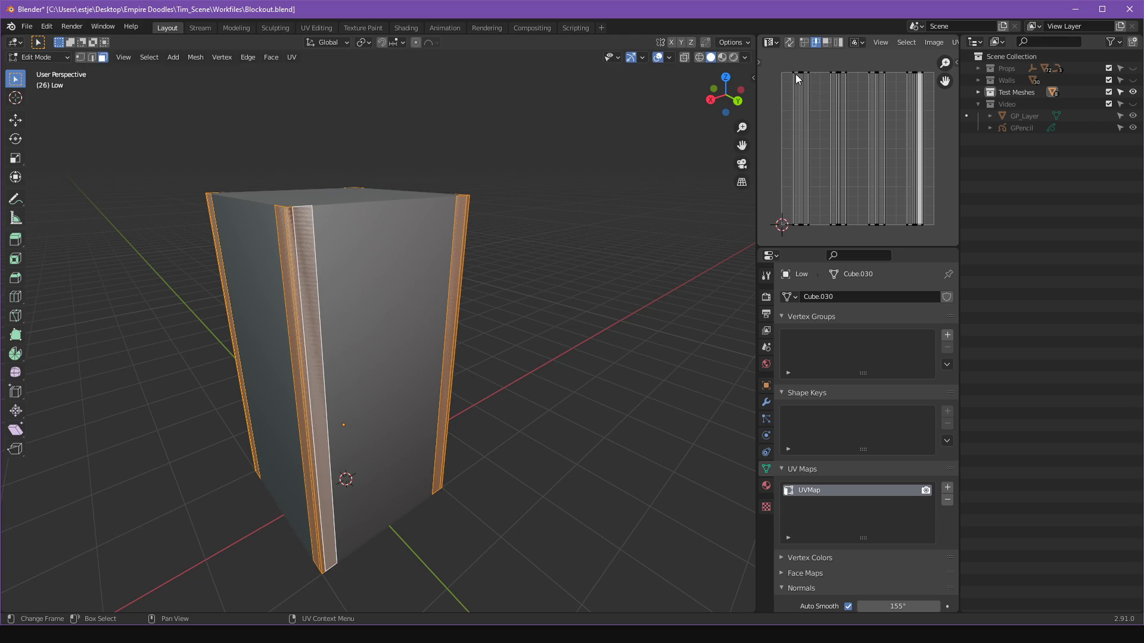
middle_drag(401, 273, 810, 121)
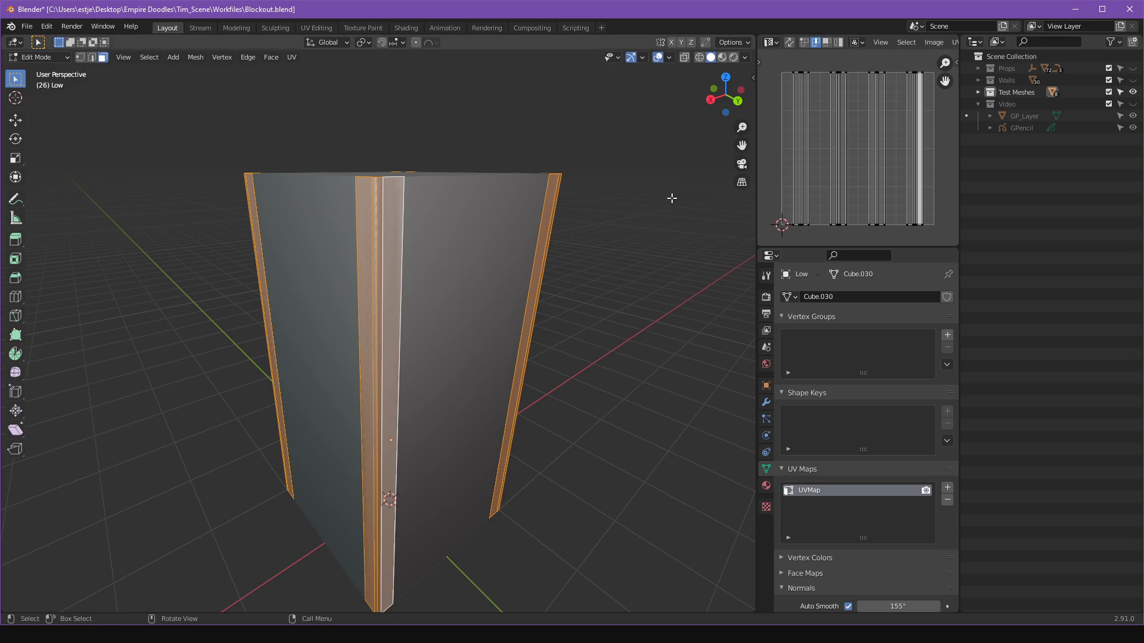
mouse_move(671, 194)
middle_down()
mouse_move(648, 212)
mouse_move(648, 194)
middle_up()
Return to Object Mode and select the High block.
key(Tab)
middle_drag(623, 145, 559, 242)
click(507, 237)
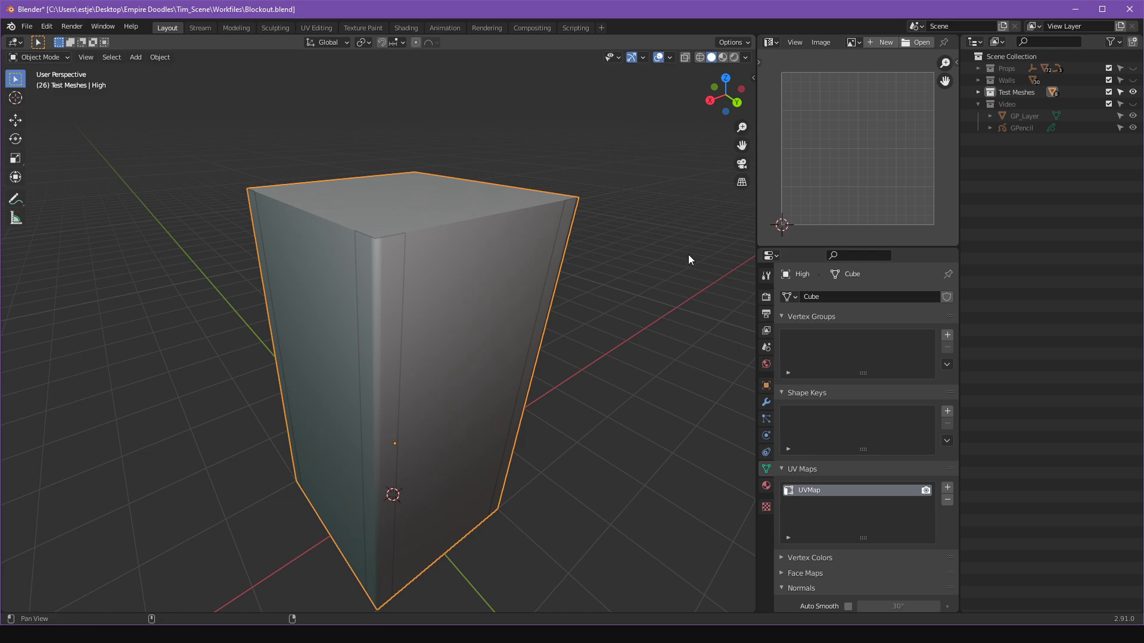
scroll(687, 254, down, 2)
shift+middle_drag(680, 244, 662, 229)
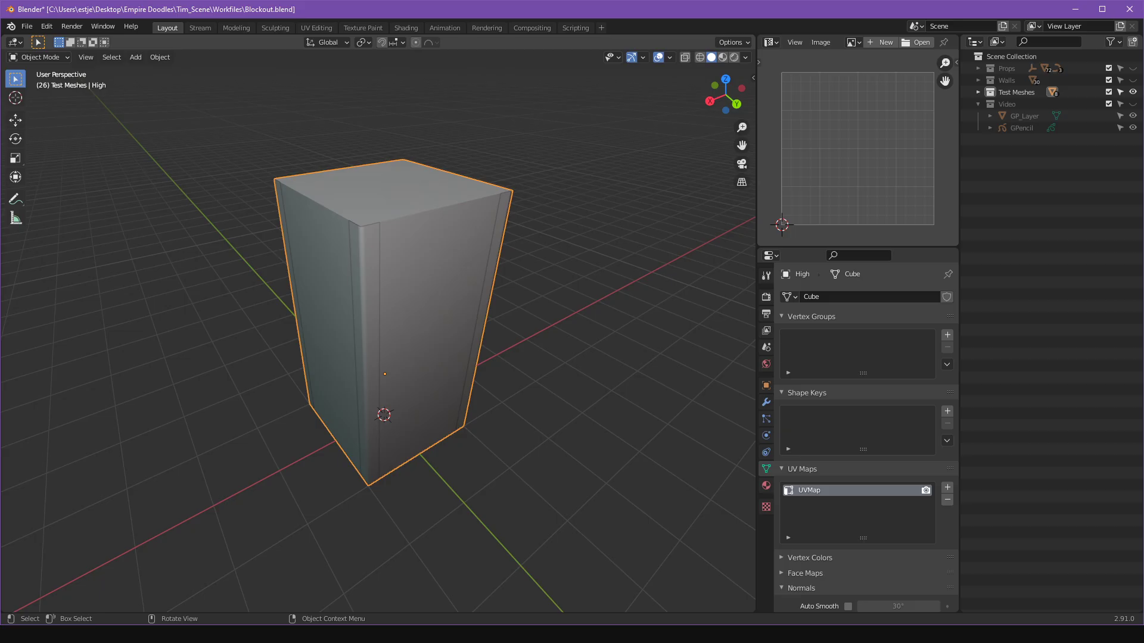
Switch to ZBrush and examine the worn edges sculpted on the block from several angles.
key(alt+Tab)
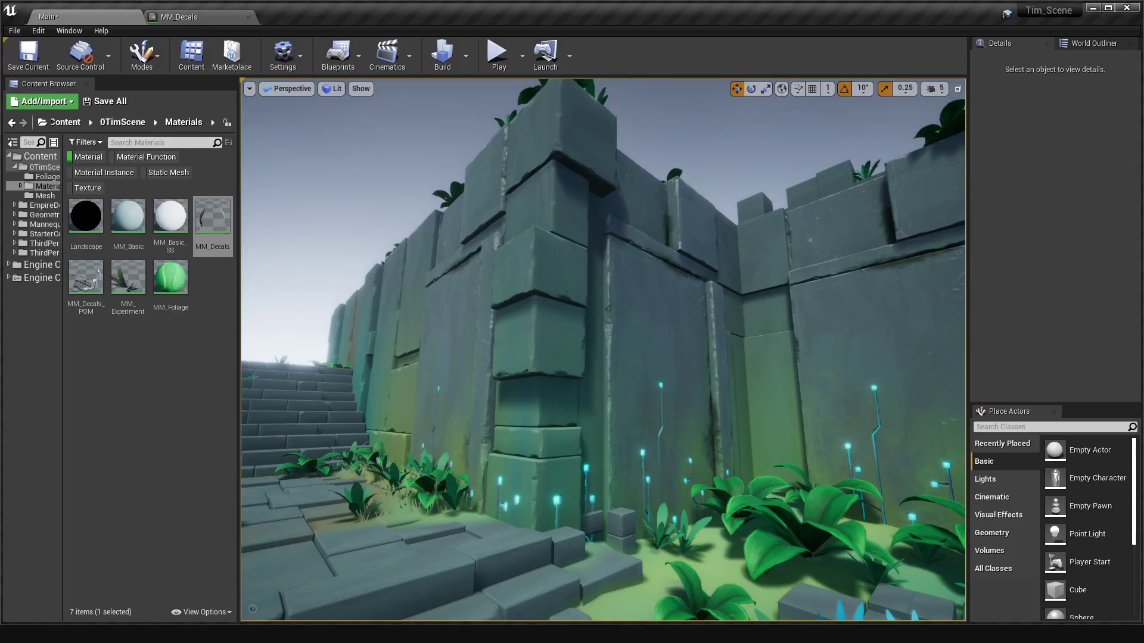
key(alt+Tab)
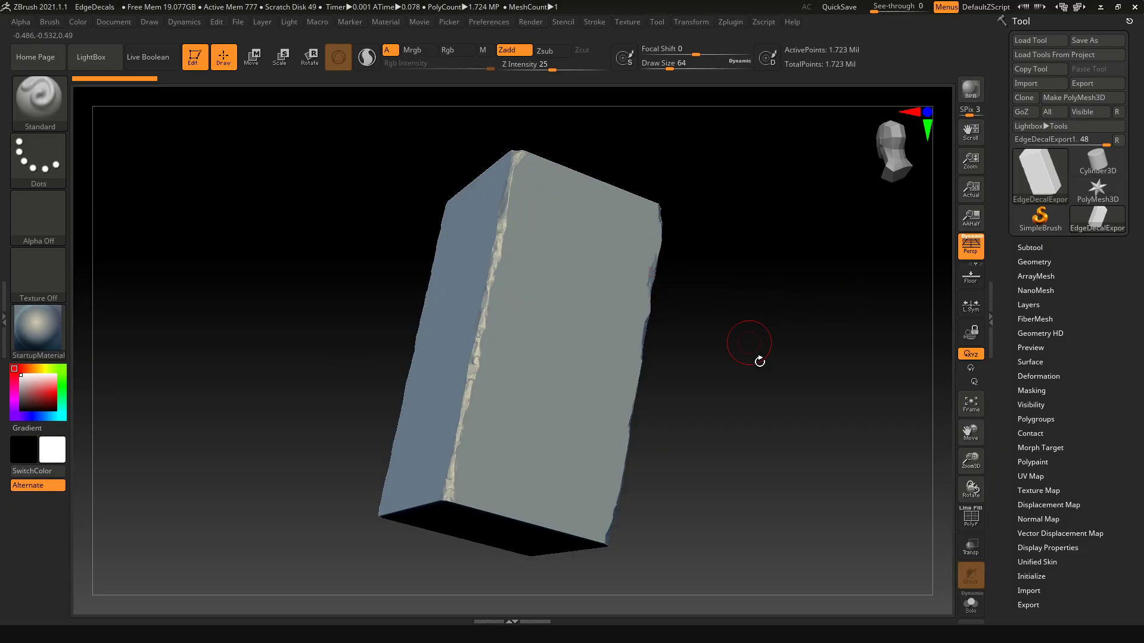
drag(737, 351, 776, 292)
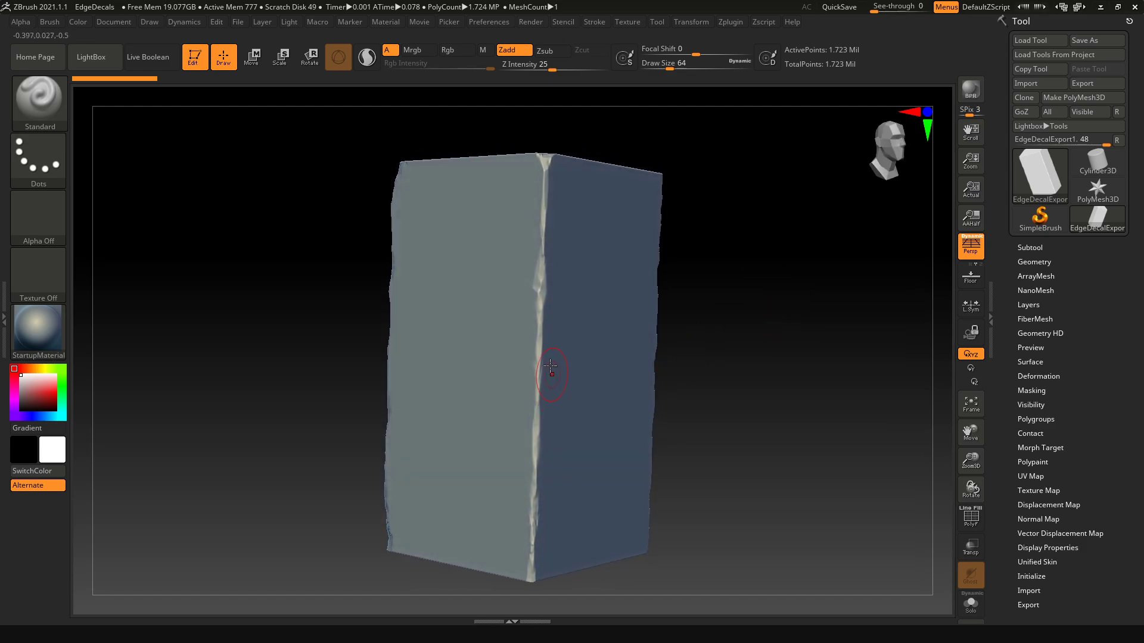
drag(702, 357, 784, 349)
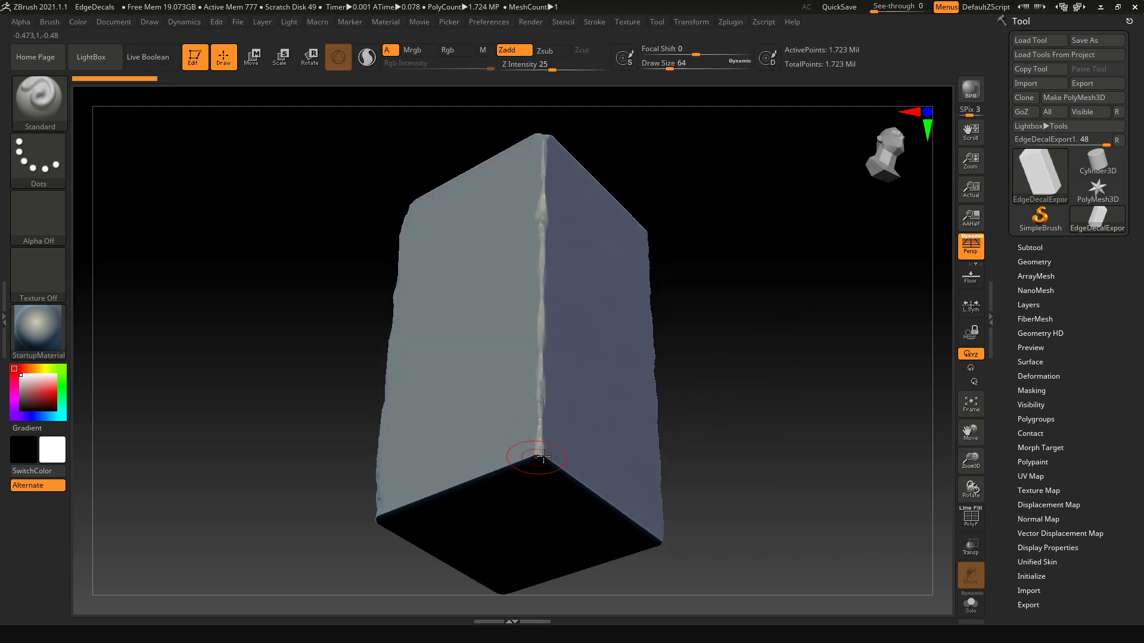
drag(768, 191, 671, 238)
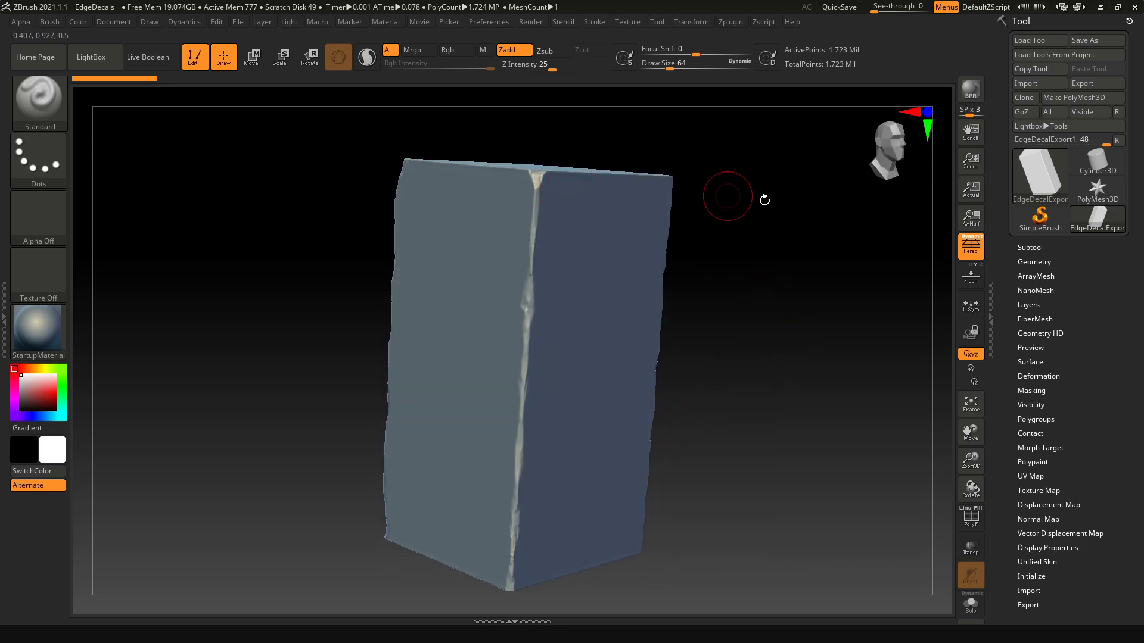
drag(763, 196, 518, 201)
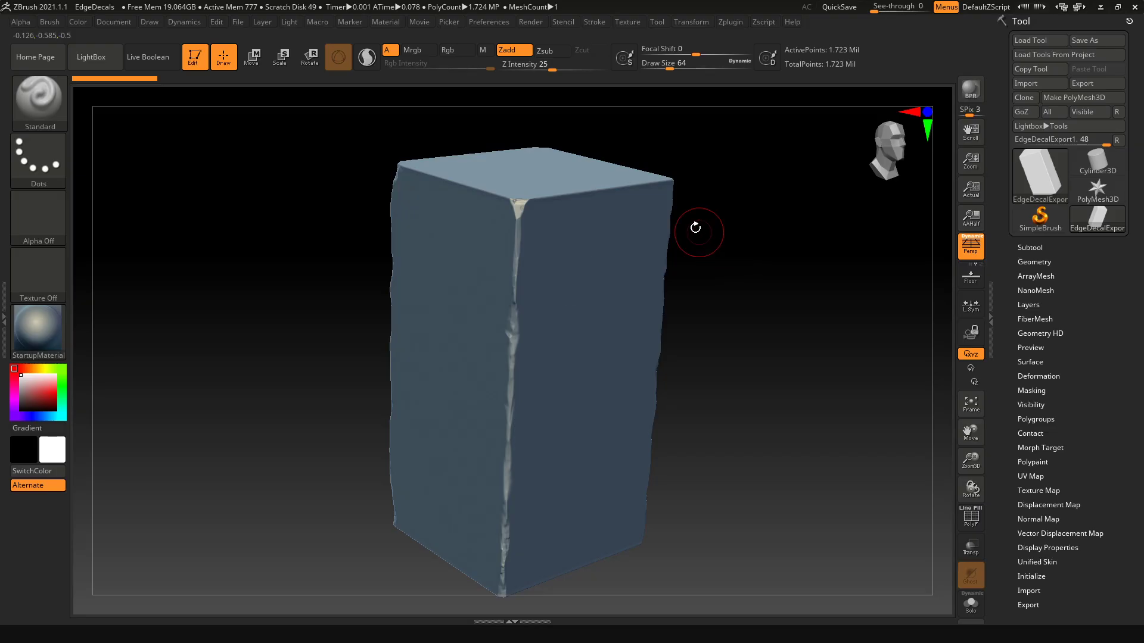
mouse_move(761, 321)
mouse_down()
mouse_move(766, 281)
mouse_move(740, 250)
mouse_up()
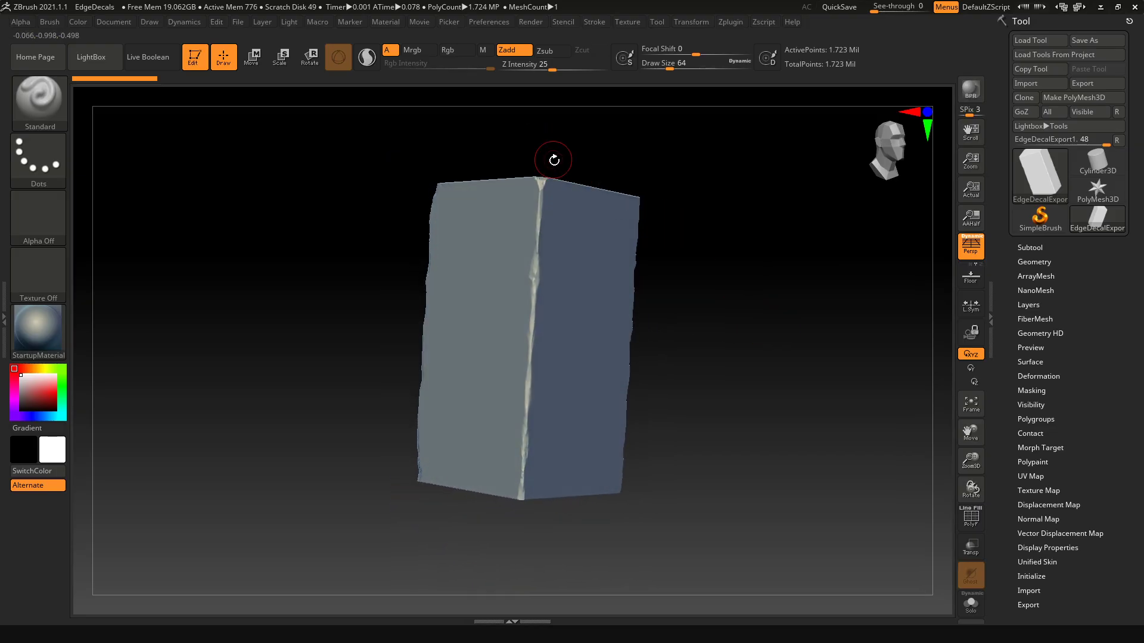
Select the Blob brush for the sculpted block and expand the brush's Curve settings.
drag(637, 537, 672, 499)
drag(573, 489, 578, 249)
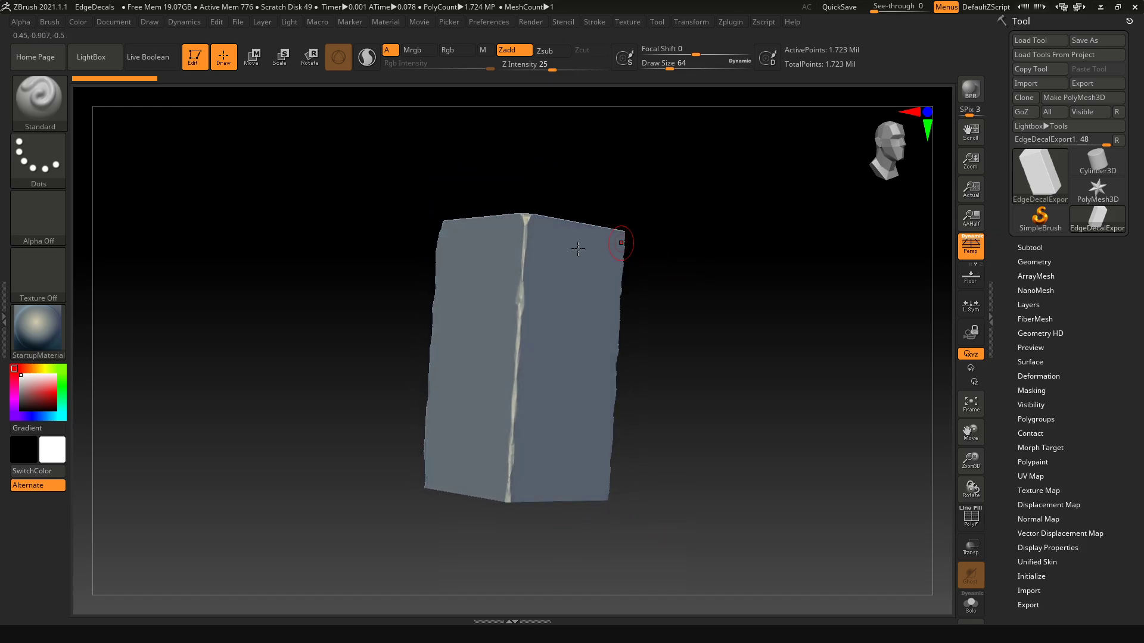
key(b)
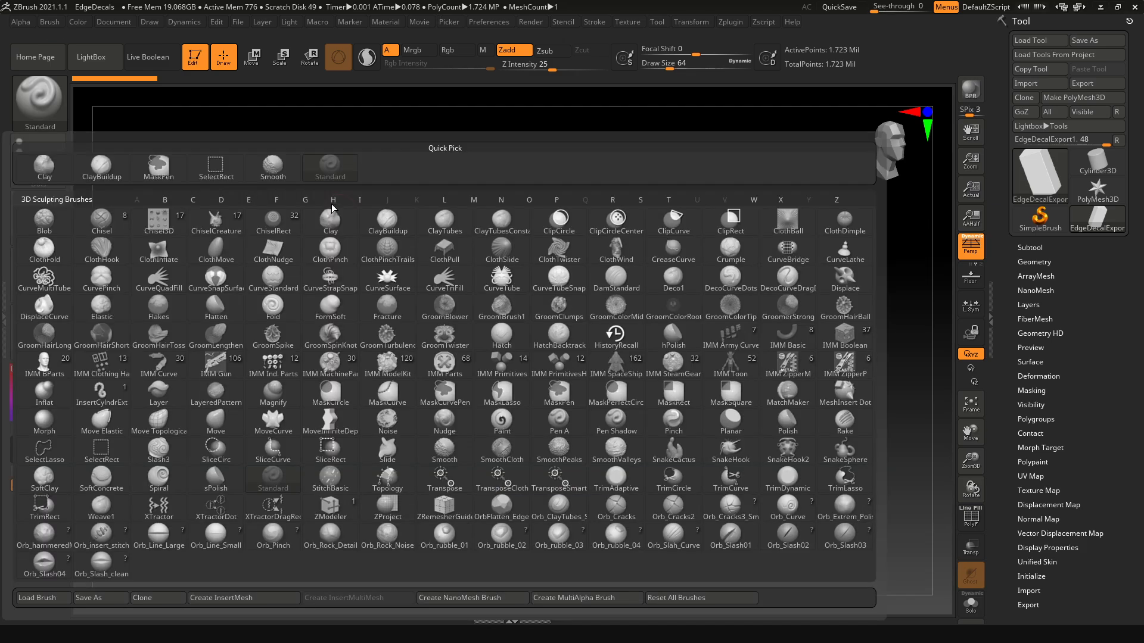
key(b)
key(l)
click(44, 31)
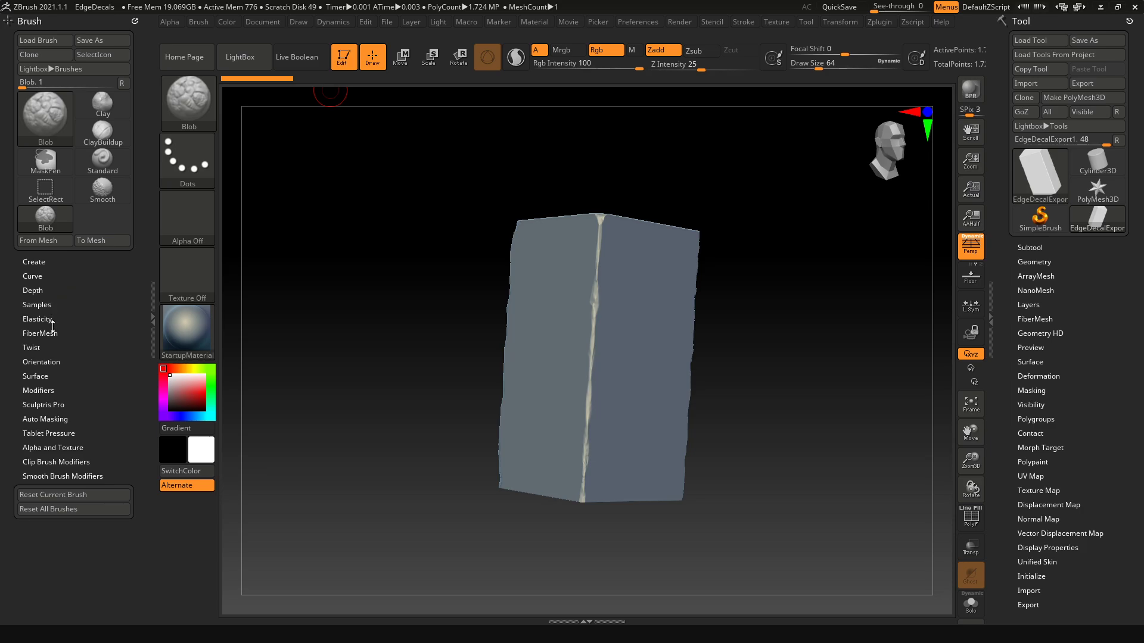
click(47, 276)
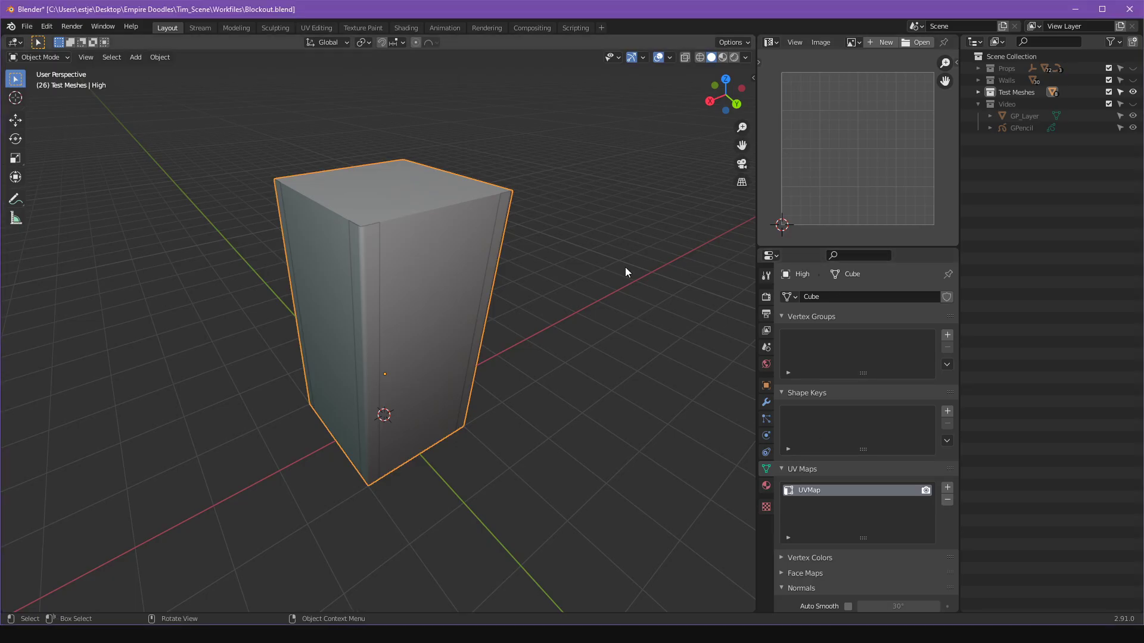
Switch to Blender and inspect the Low strip mesh on the High block's edges by selecting it, and clear the selection.
middle_drag(624, 267, 597, 330)
click(602, 316)
click(409, 279)
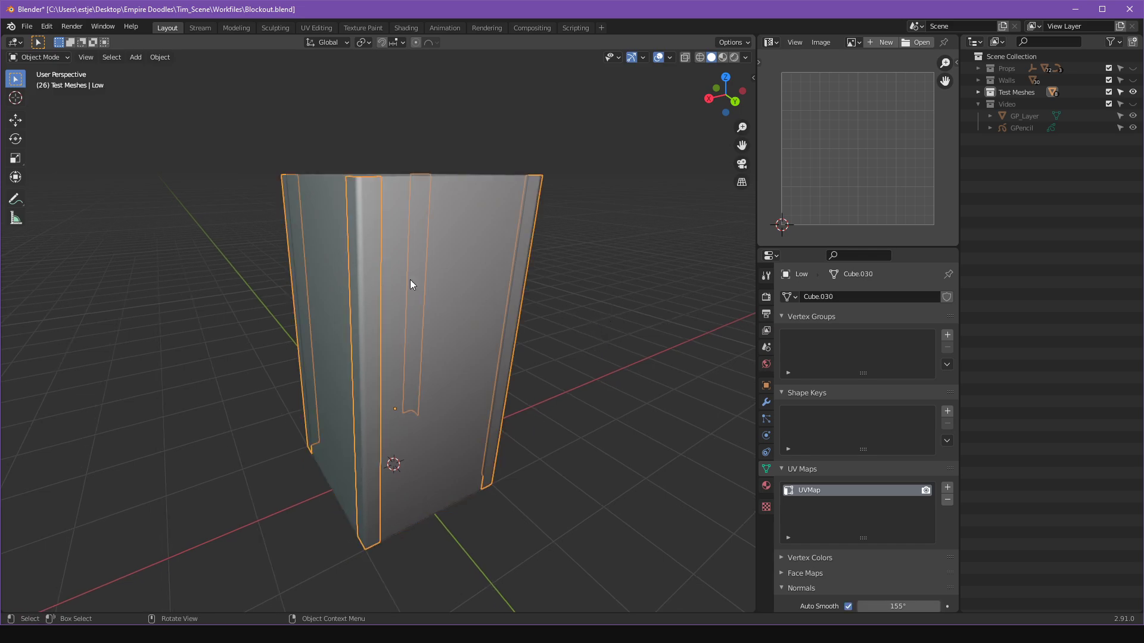
click(599, 282)
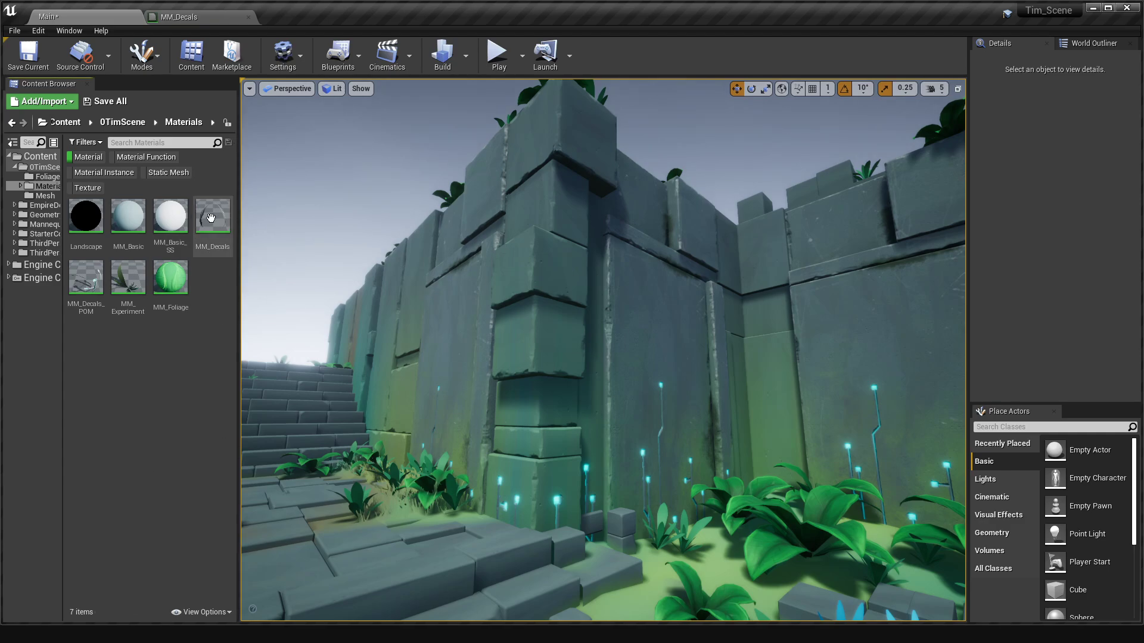
Switch to Unreal Engine and examine the worn edges on the corner pillar's stone blocks.
right_drag(479, 375, 494, 215)
key(w)
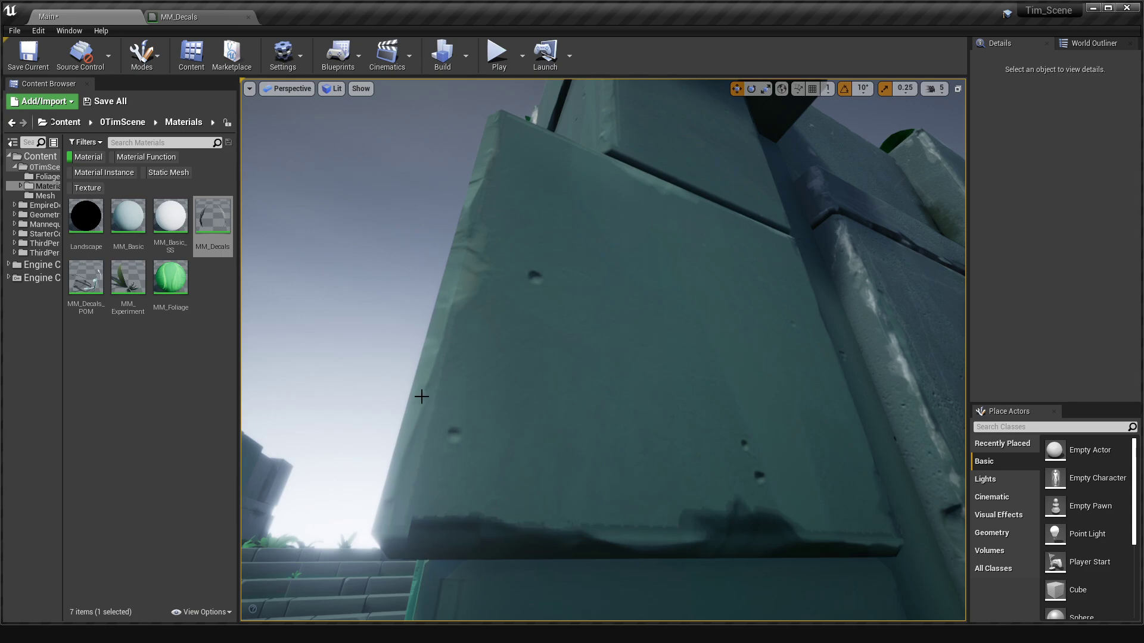
key(s)
right_drag(468, 481, 471, 528)
Filter the 0TimScene folder's assets to show only textures.
click(156, 321)
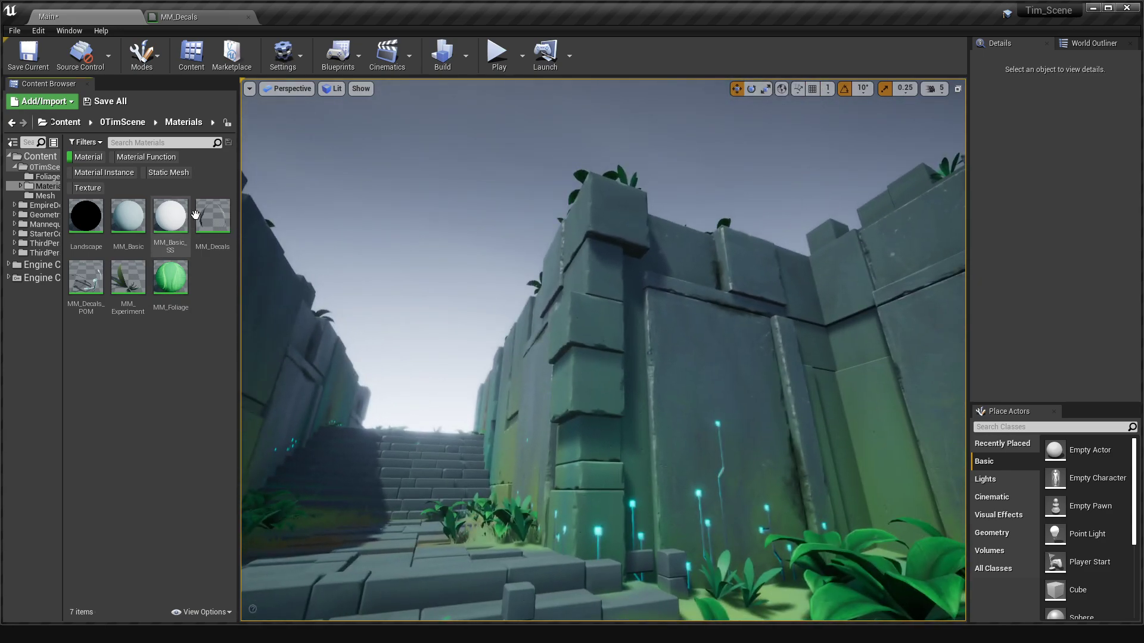
click(210, 216)
click(43, 195)
click(42, 176)
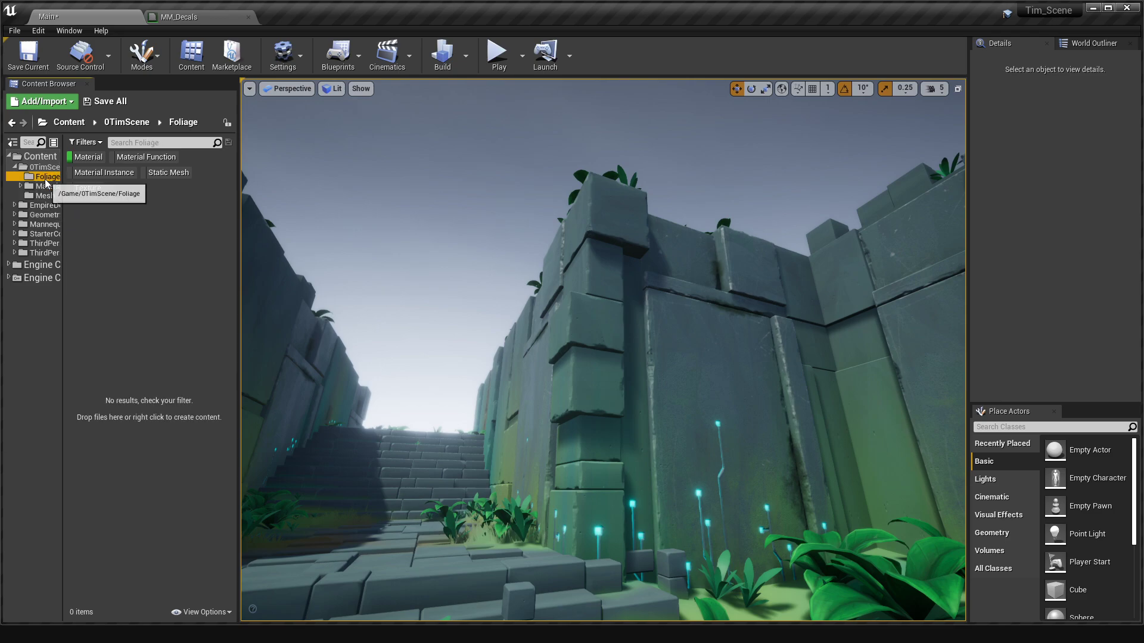
click(46, 169)
click(41, 177)
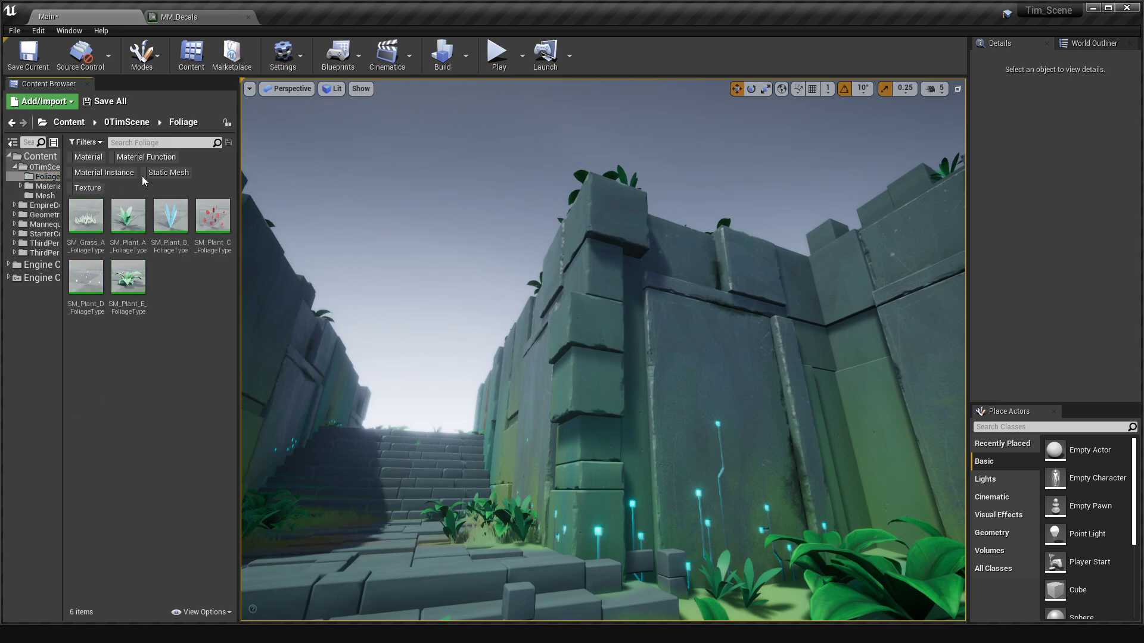
click(88, 188)
click(45, 167)
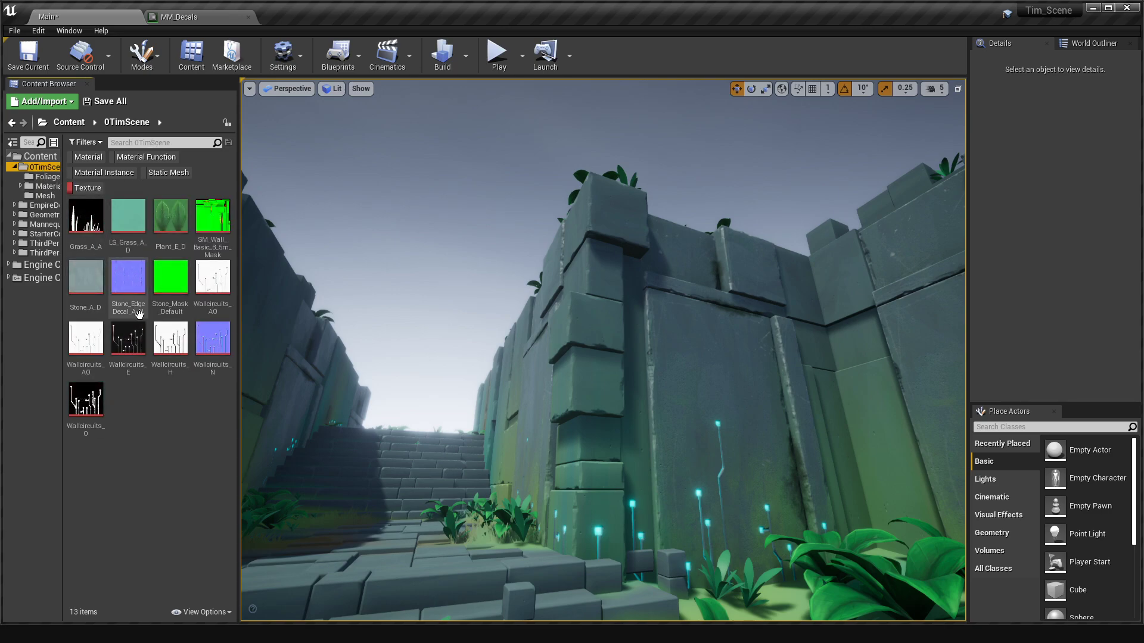
Open the Stone_EdgeDecal_A_N texture and examine its normal map without and with the alpha channel.
click(130, 278)
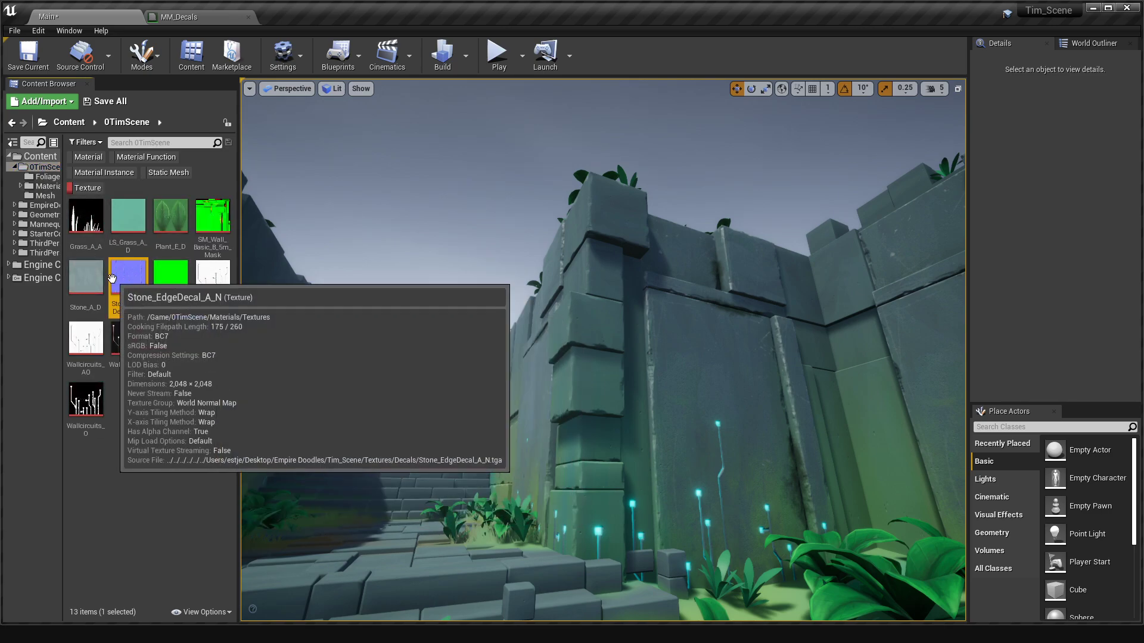
double_click(130, 277)
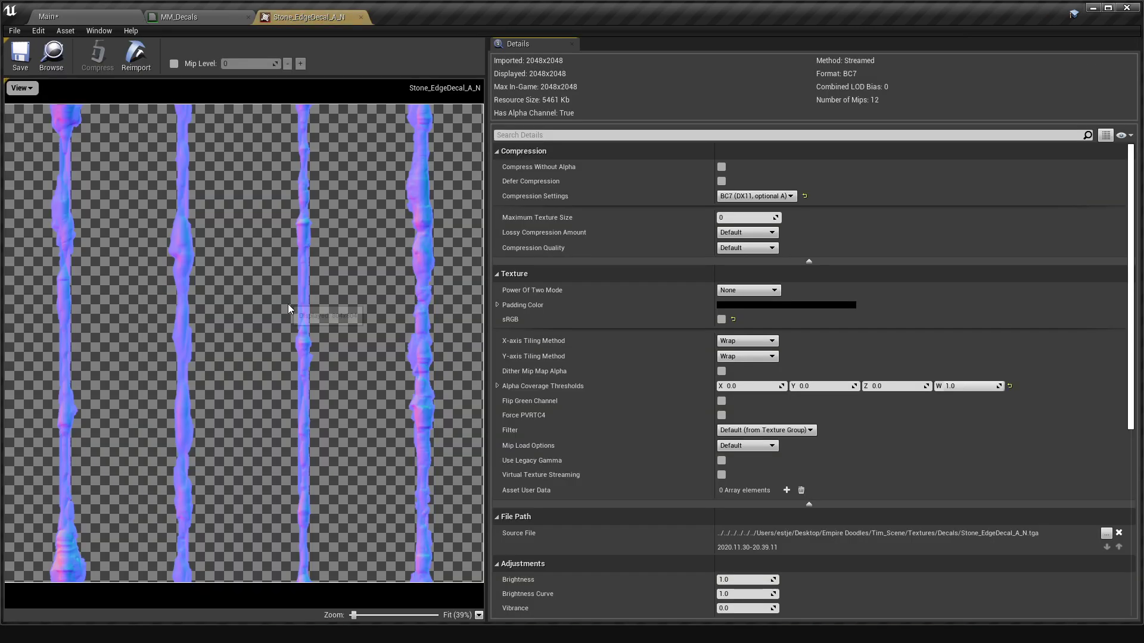
click(21, 88)
click(46, 150)
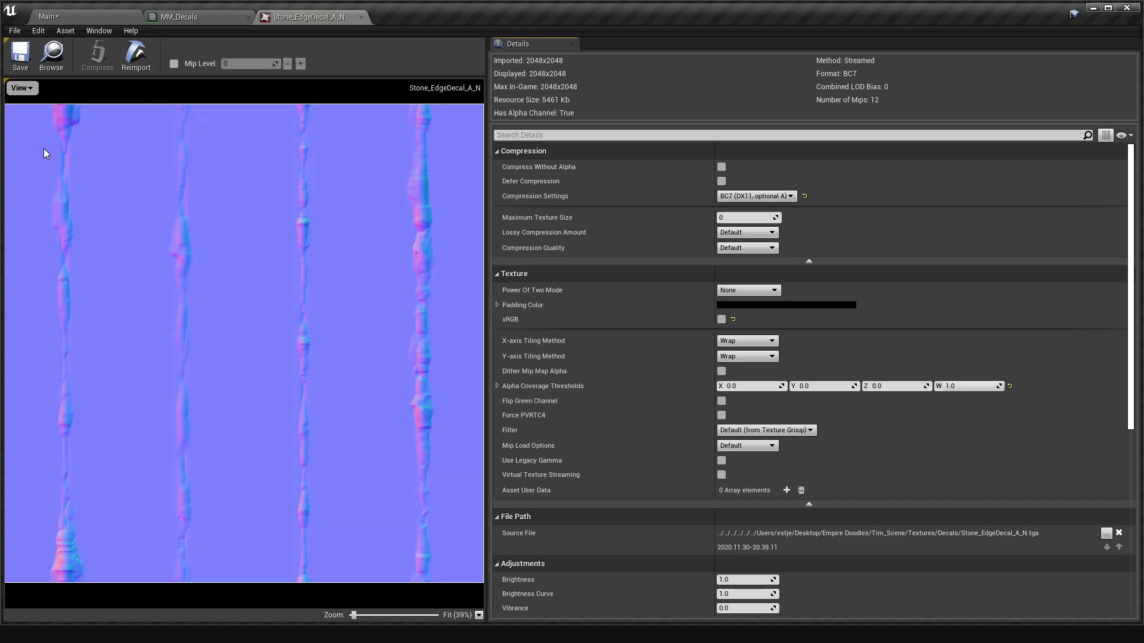
click(31, 90)
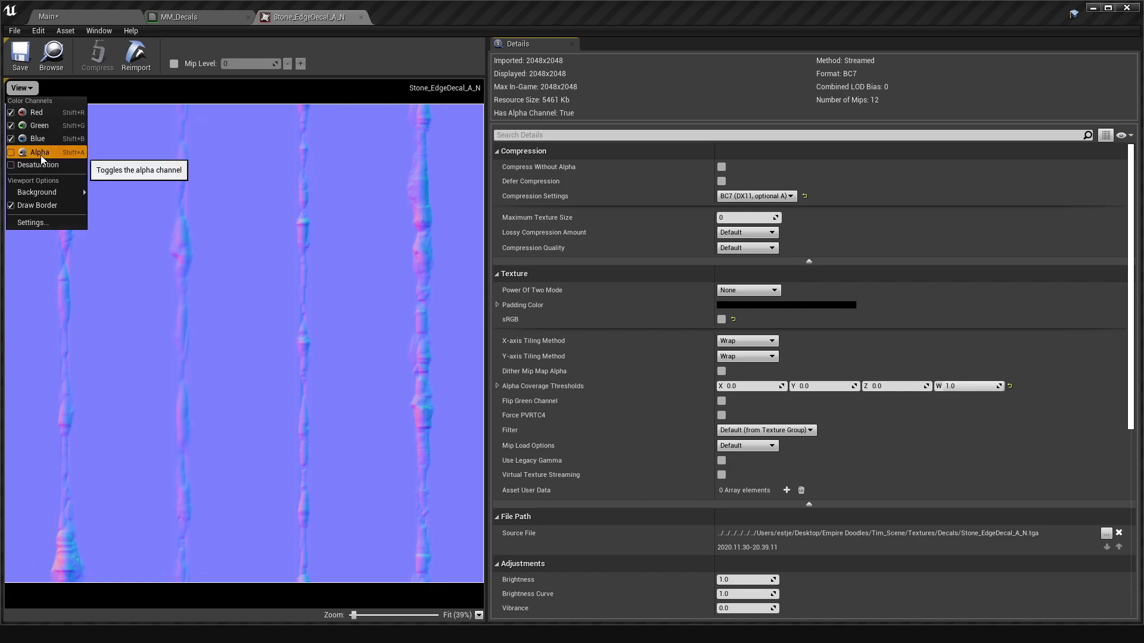
click(41, 155)
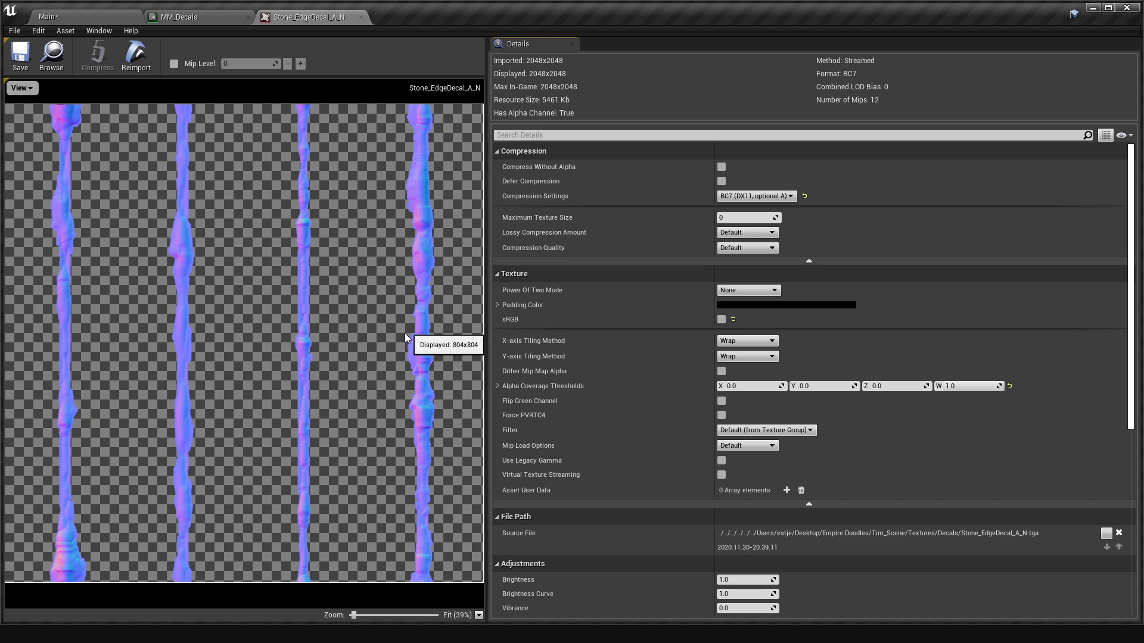
Return to the Main level and examine the edge decals on the stone pillar and wall slab from near and far.
click(218, 21)
click(109, 19)
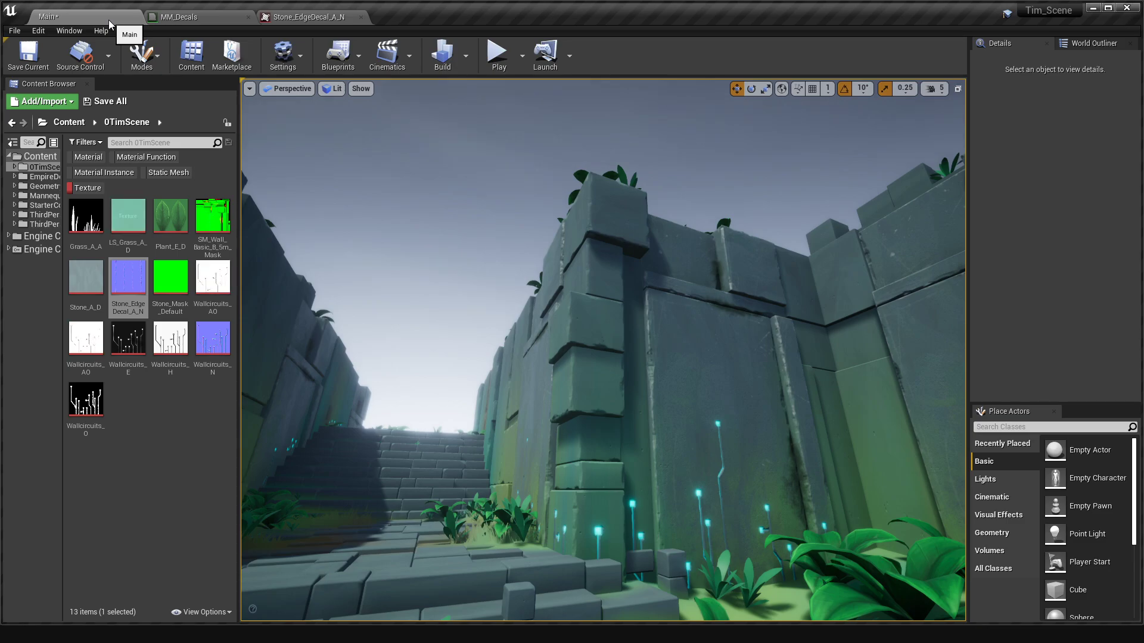
key(w)
right_drag(458, 234, 465, 212)
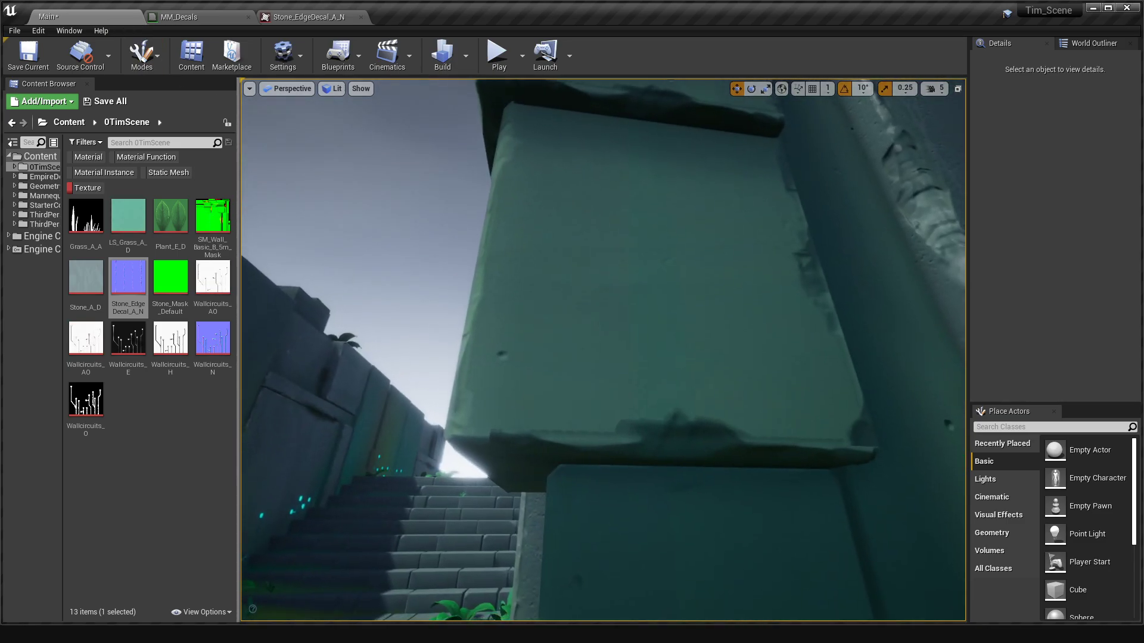
right_drag(635, 307, 640, 271)
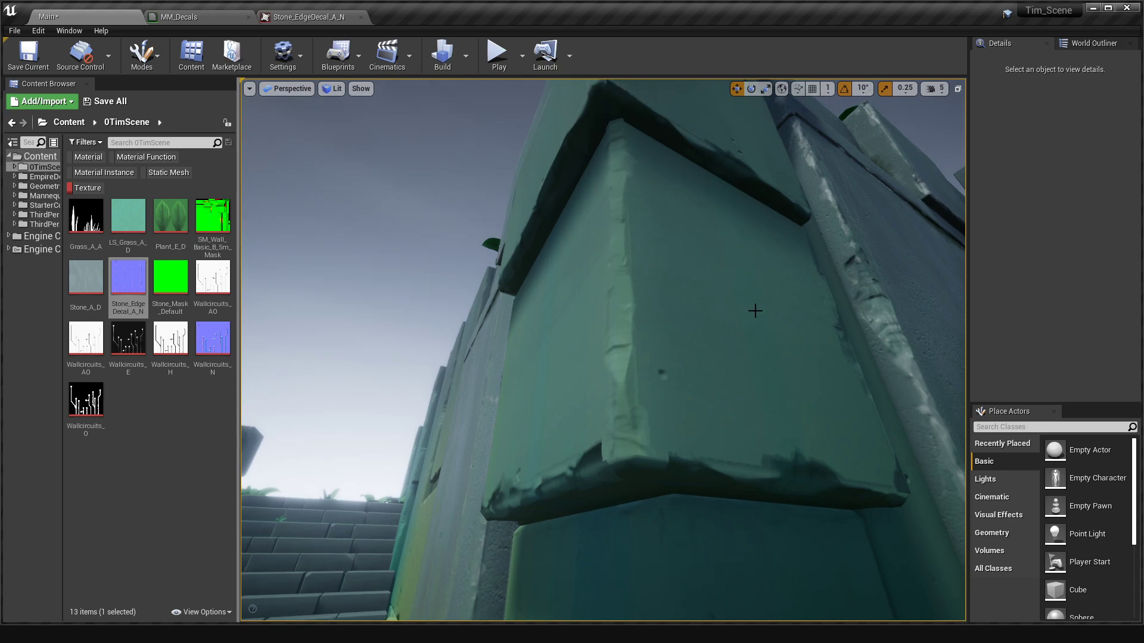
right_drag(814, 326, 818, 318)
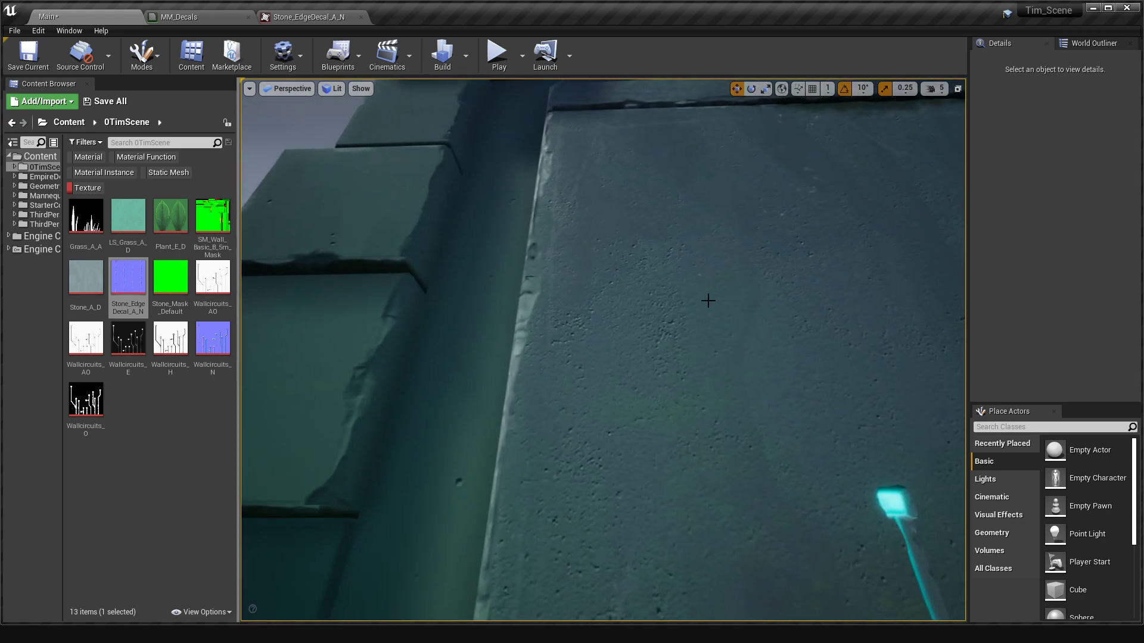
mouse_move(433, 281)
right_down()
mouse_move(444, 282)
mouse_move(433, 281)
mouse_move(441, 270)
right_up()
right_drag(583, 222, 544, 246)
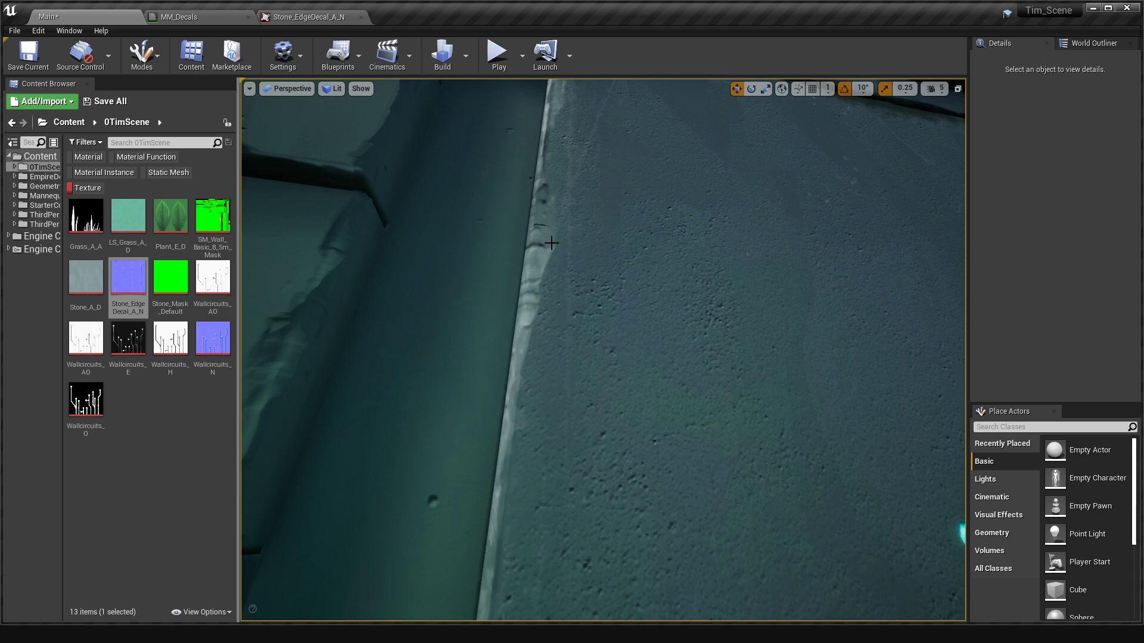
right_drag(636, 309, 630, 215)
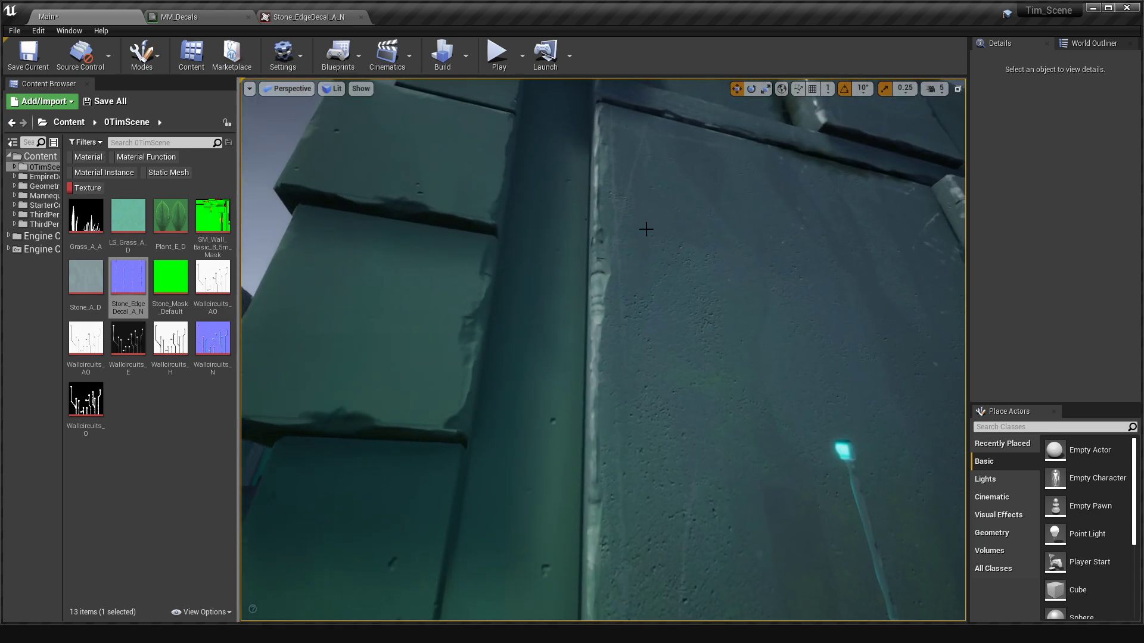
mouse_move(613, 334)
right_down()
mouse_move(611, 357)
mouse_move(612, 334)
right_up()
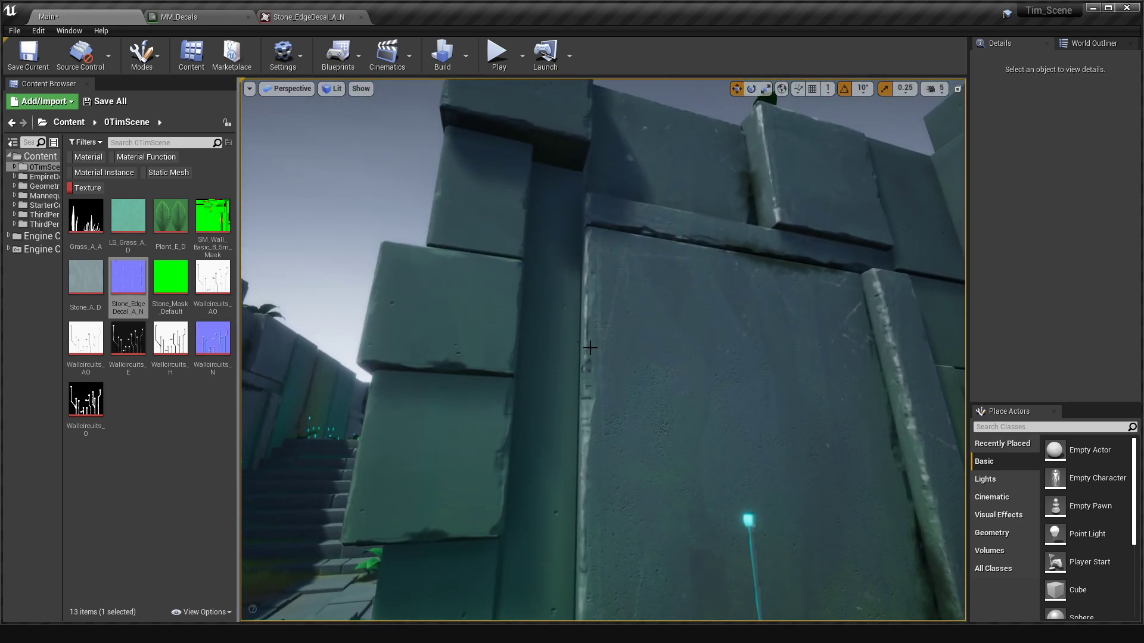
right_drag(715, 343, 745, 424)
right_drag(589, 347, 590, 347)
right_drag(710, 330, 705, 319)
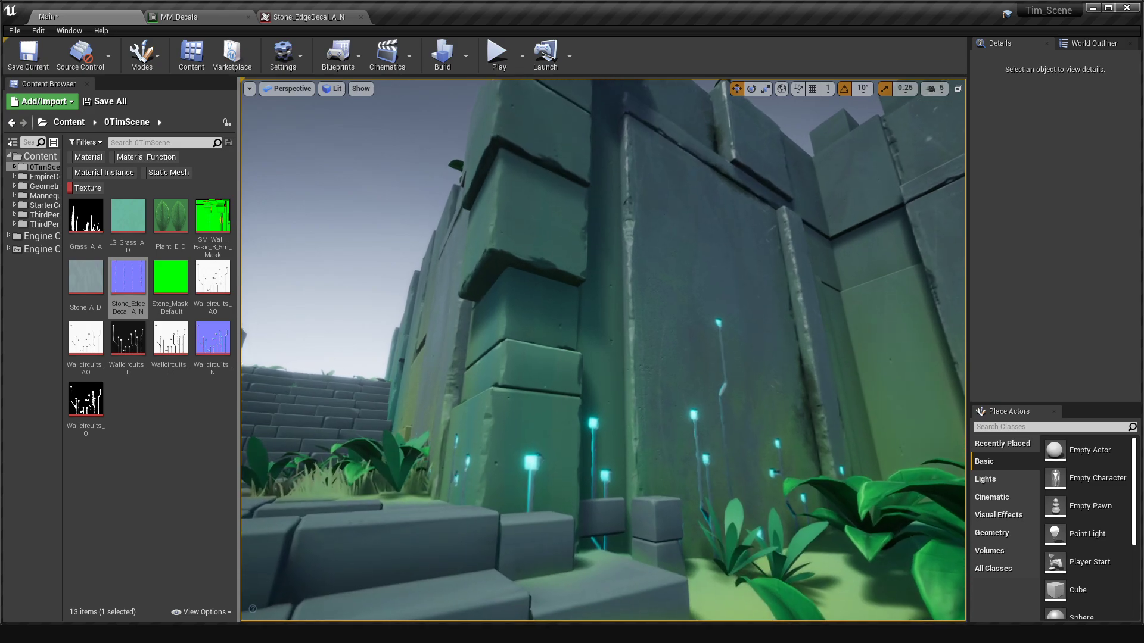
click(330, 89)
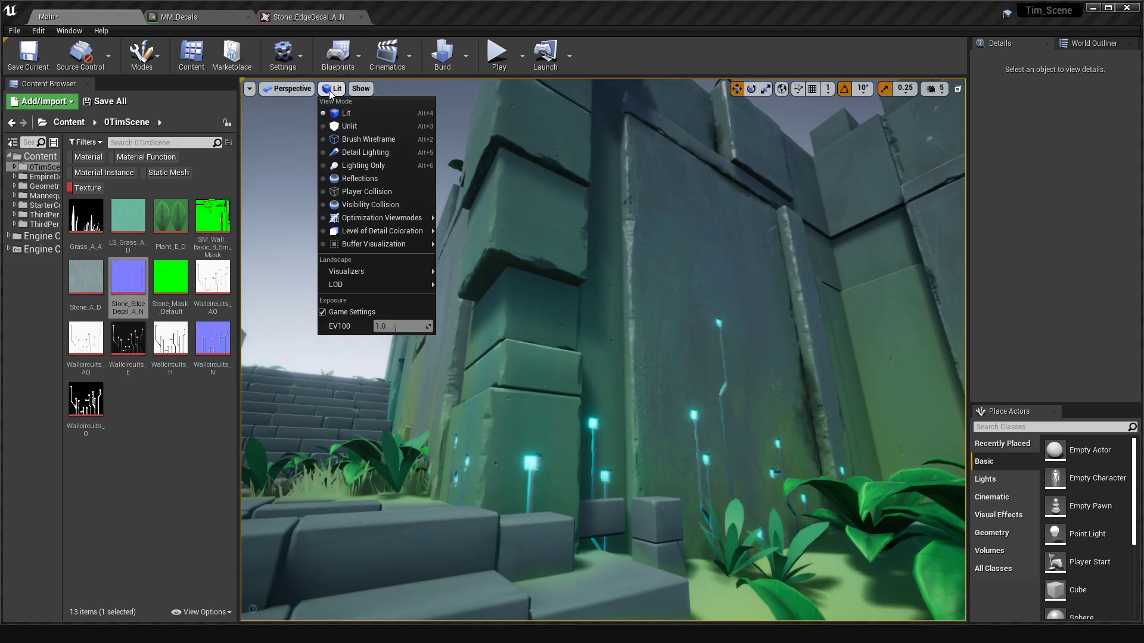
click(329, 91)
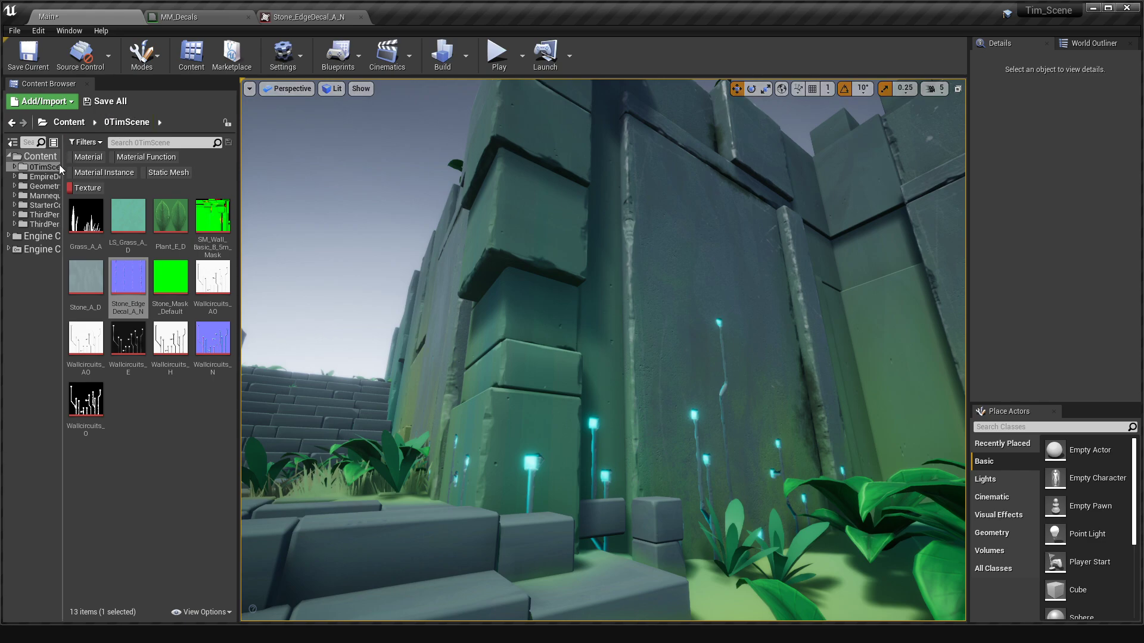
Open the Materials folder of 0TimScene and filter its assets to show only materials.
click(15, 167)
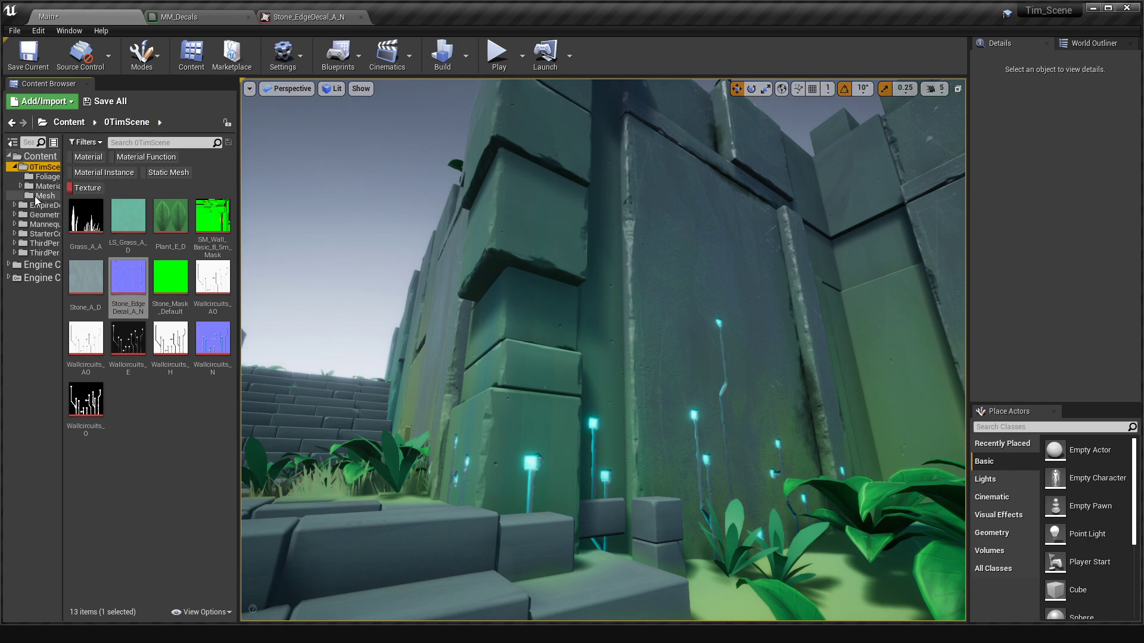
click(25, 186)
click(21, 187)
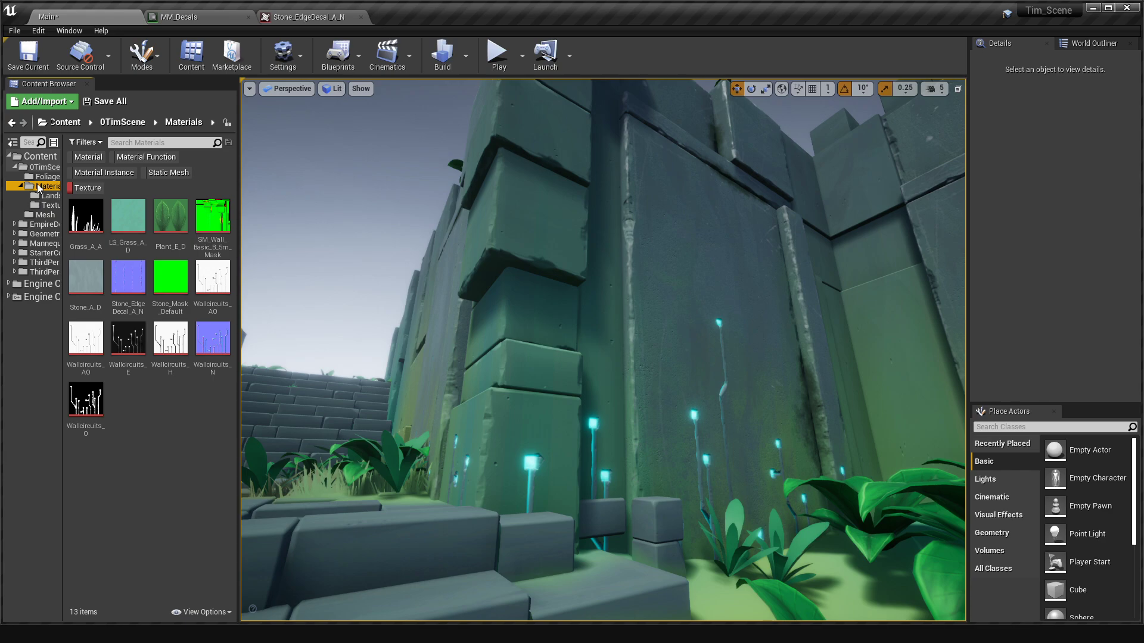
click(87, 188)
click(90, 158)
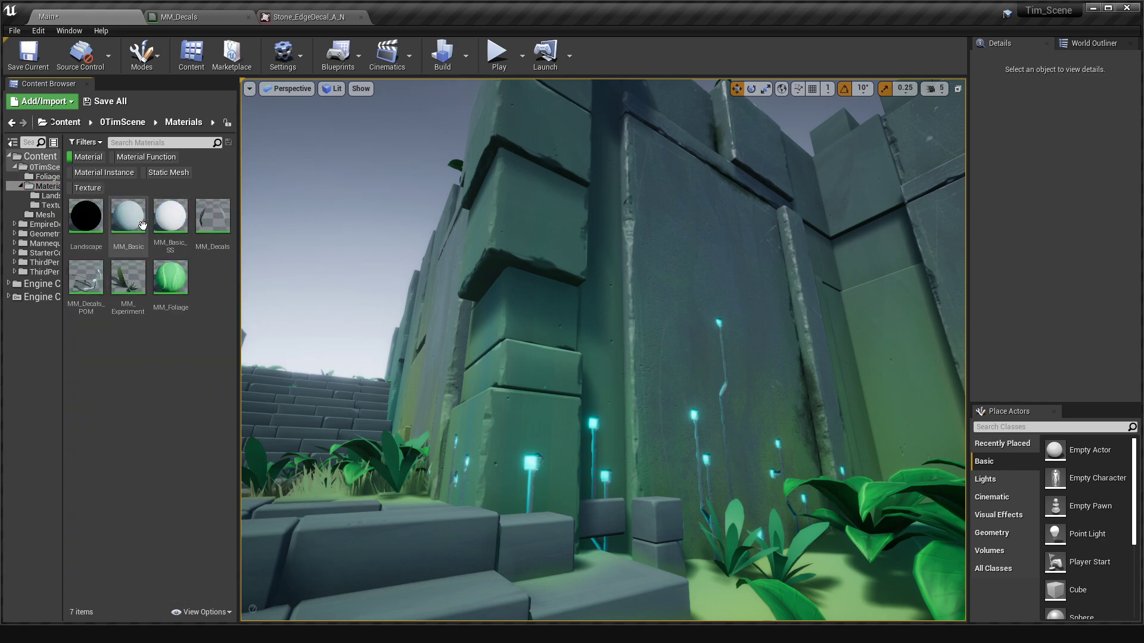
right_click(211, 284)
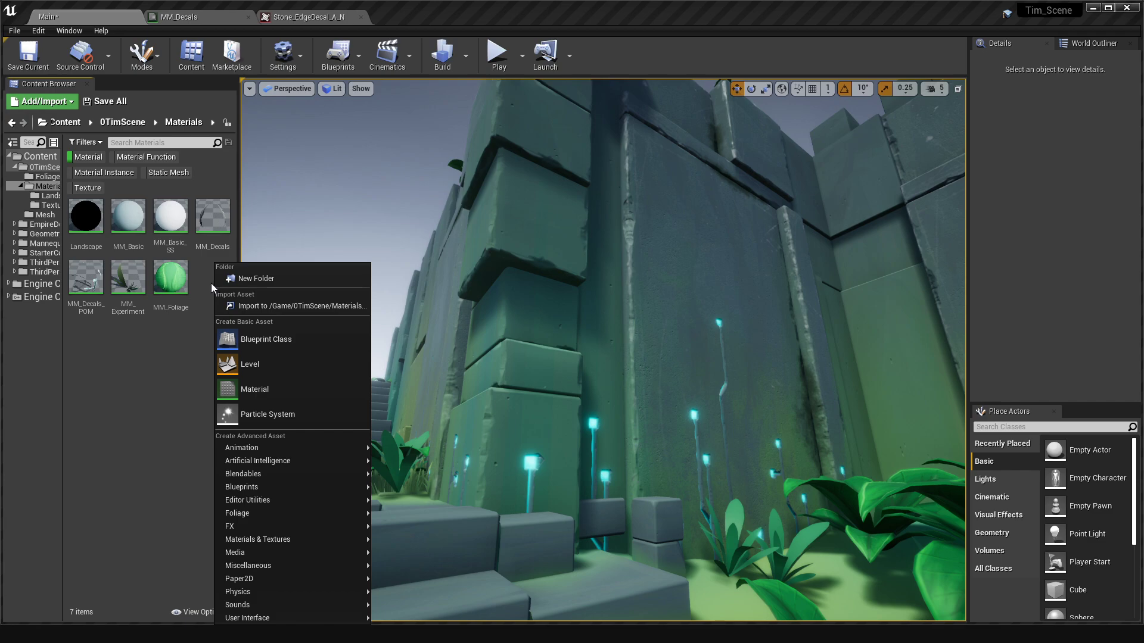
click(211, 284)
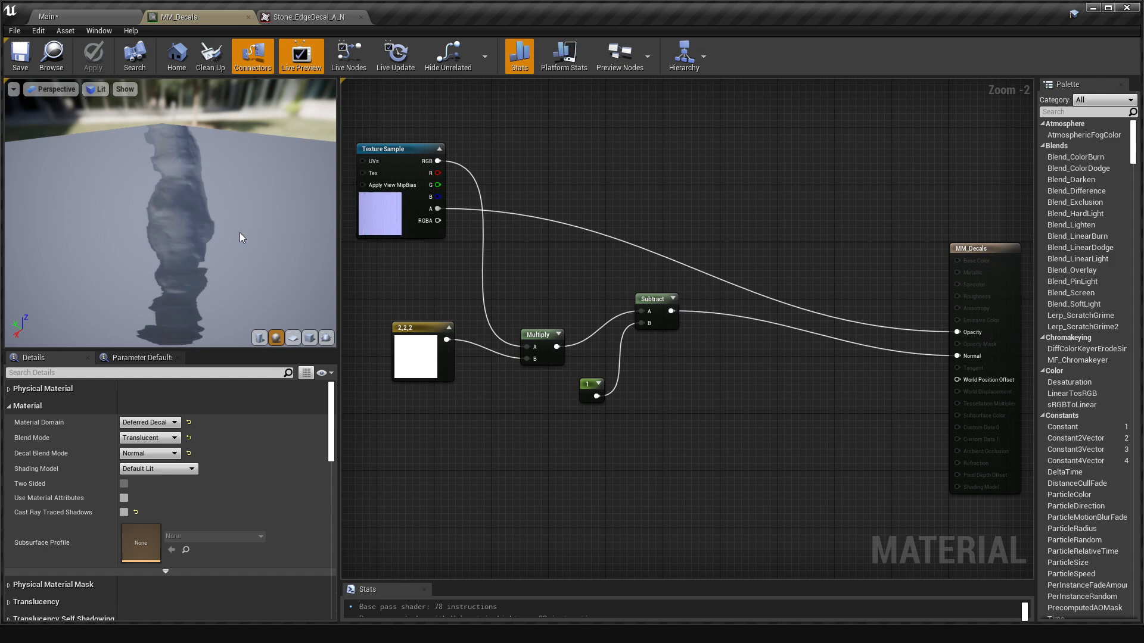
Switch to the MM_Decals material graph and examine the settings of its Texture Sample and 2,2,2 constant nodes.
right_drag(481, 127, 518, 150)
click(439, 175)
right_drag(594, 182, 594, 164)
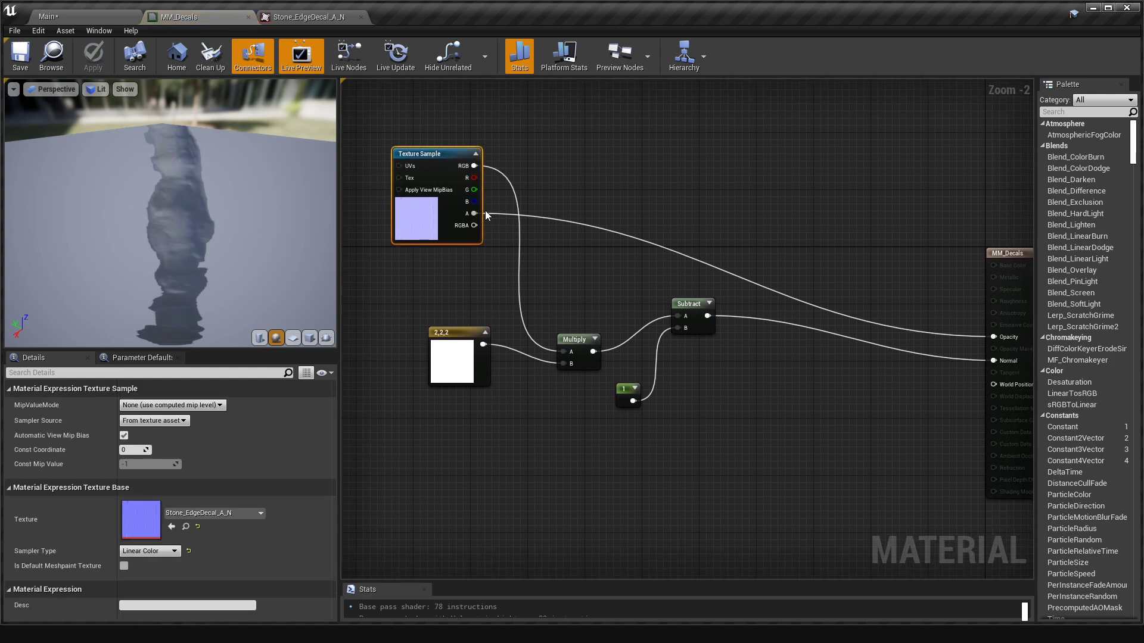
right_drag(546, 289, 520, 280)
click(432, 327)
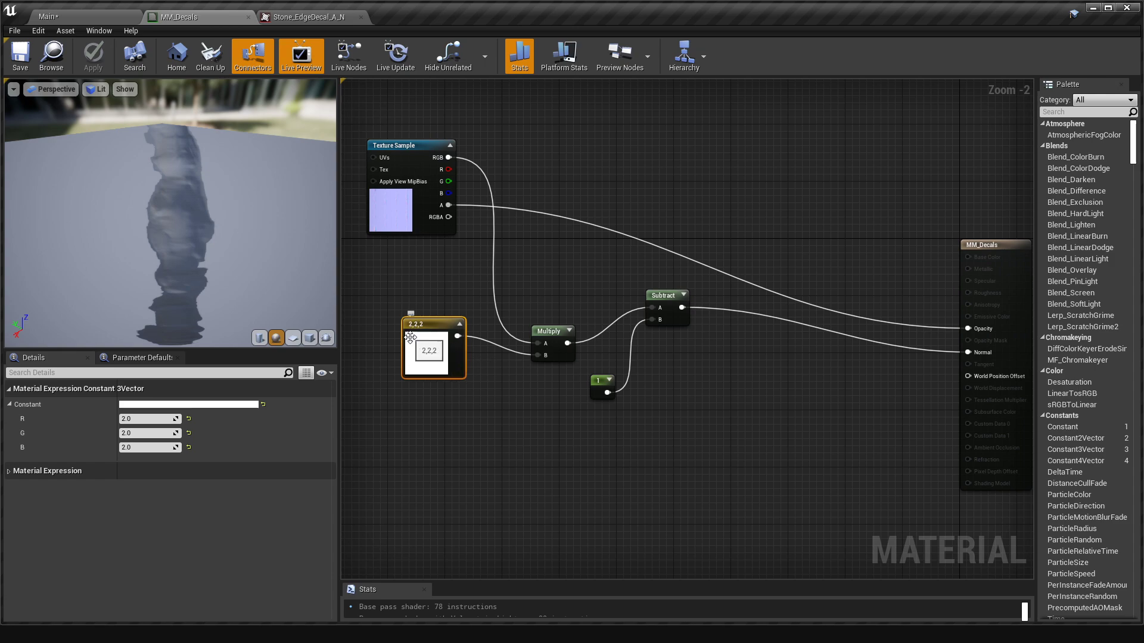
right_drag(714, 375, 651, 384)
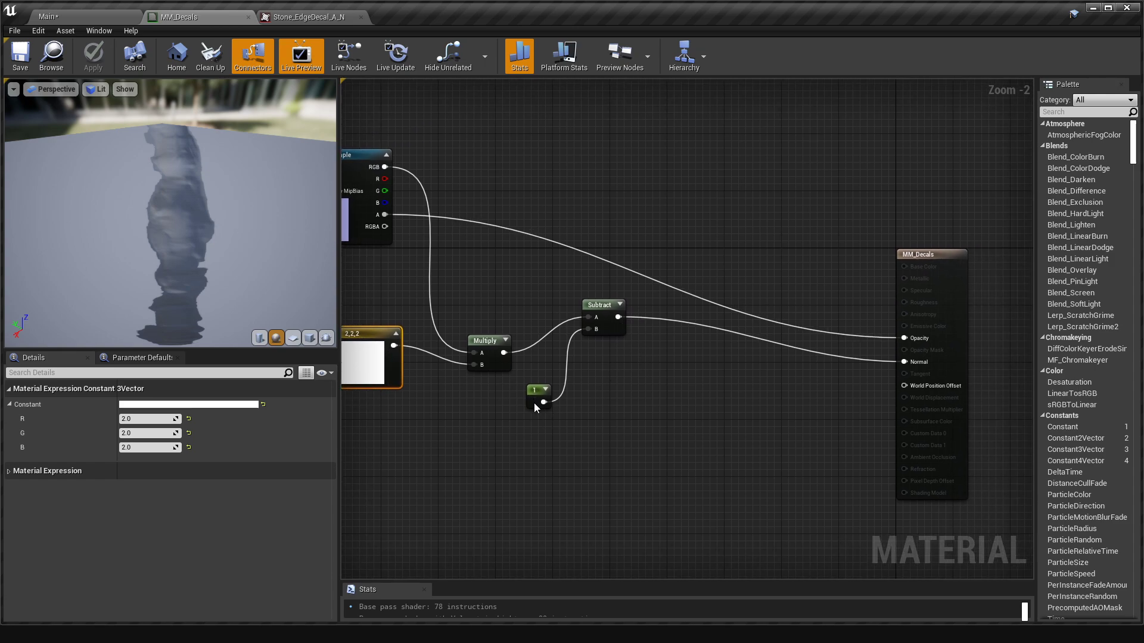
Preview the output of the Subtract node that feeds the material's Normal input.
click(608, 371)
click(608, 310)
key(space)
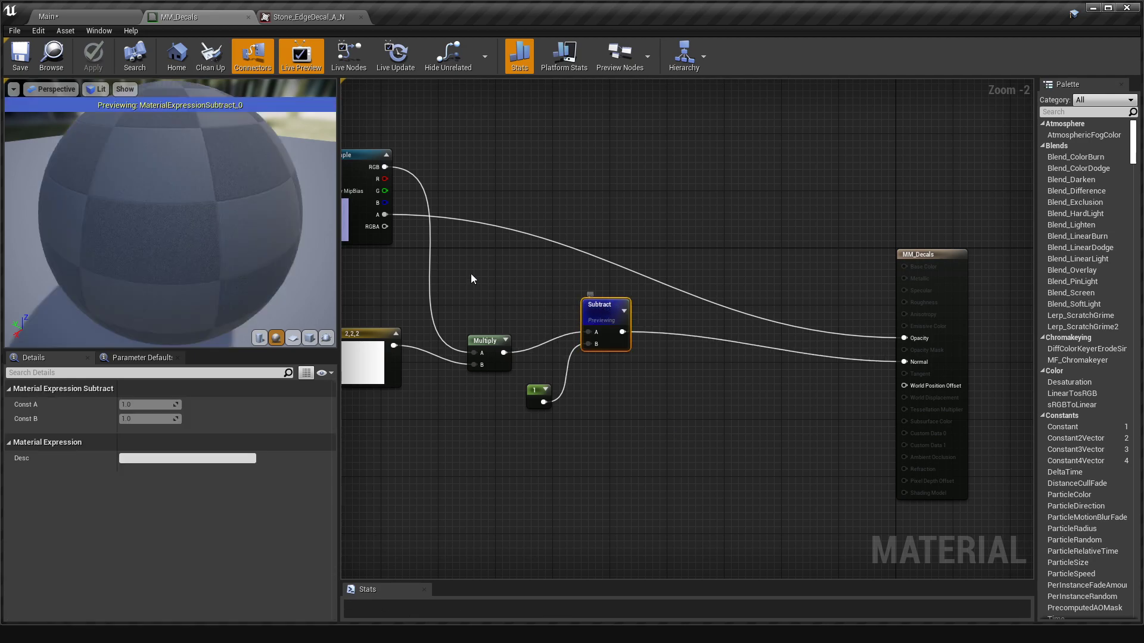
Examine the previewed Subtract result from farther away and trace the Texture Sample's connections to the Opacity and Normal inputs.
scroll(229, 209, down, 8)
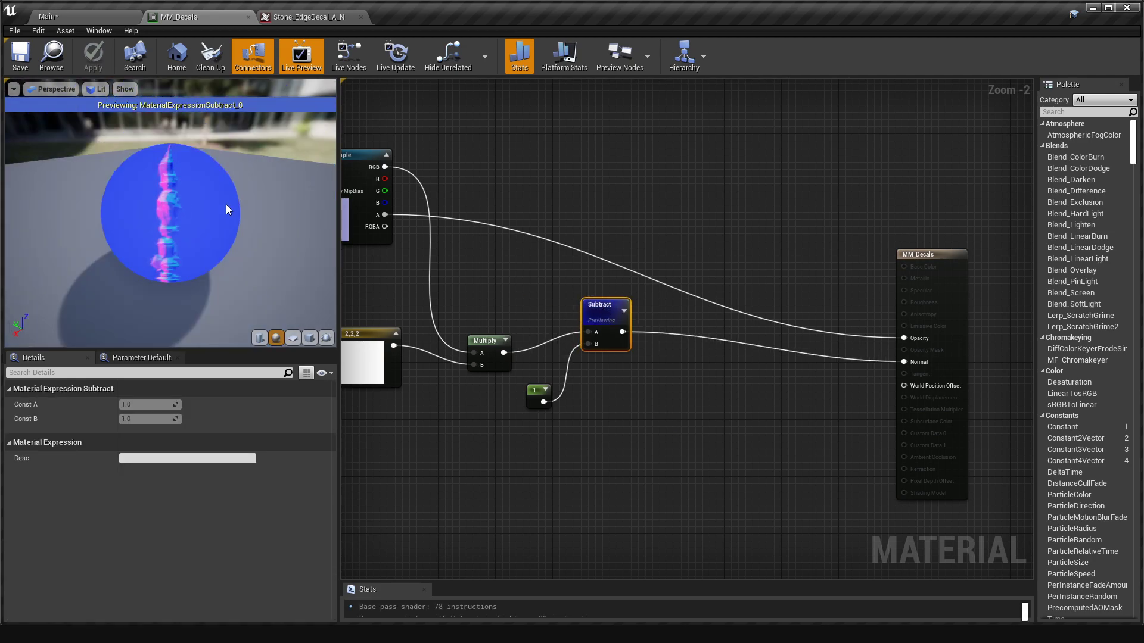
click(575, 168)
right_drag(429, 192, 558, 185)
click(466, 223)
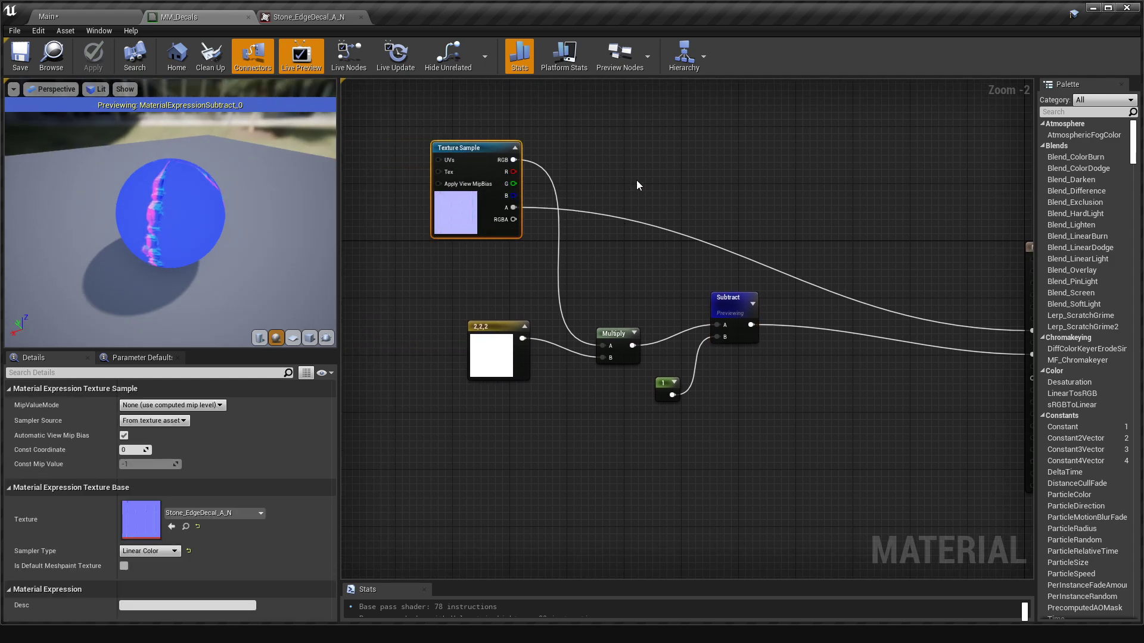
right_drag(636, 184, 565, 171)
right_drag(694, 165, 519, 131)
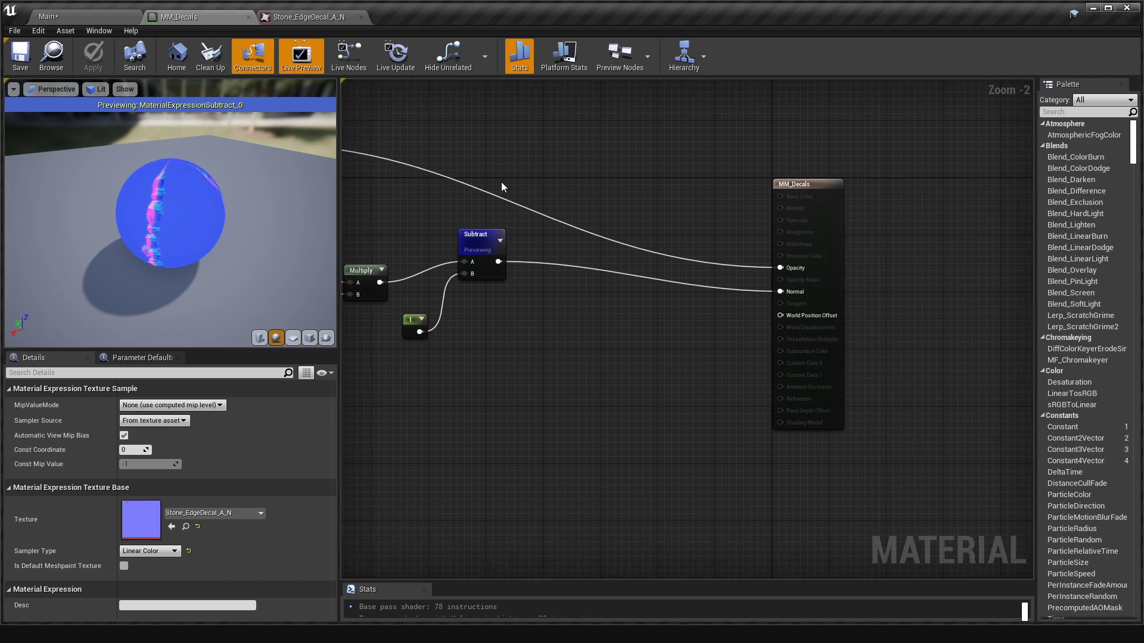
right_drag(350, 155, 453, 171)
right_drag(757, 221, 715, 205)
right_drag(588, 336, 735, 325)
Inspect the MM_Decals output settings, including the choices for Material Domain.
click(384, 412)
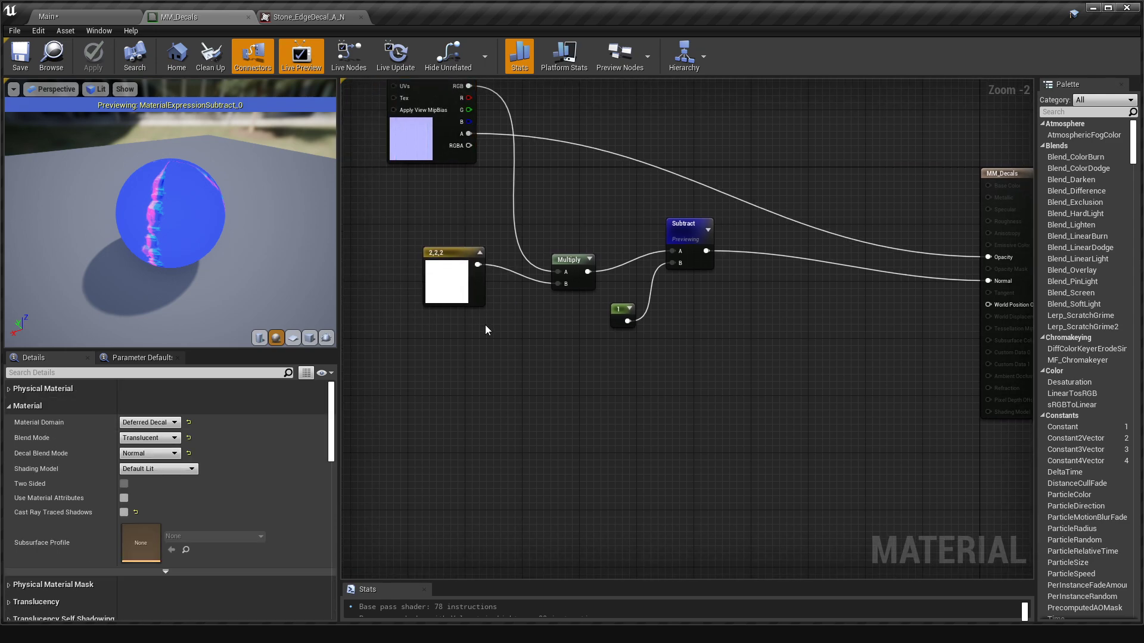
right_drag(768, 226, 704, 212)
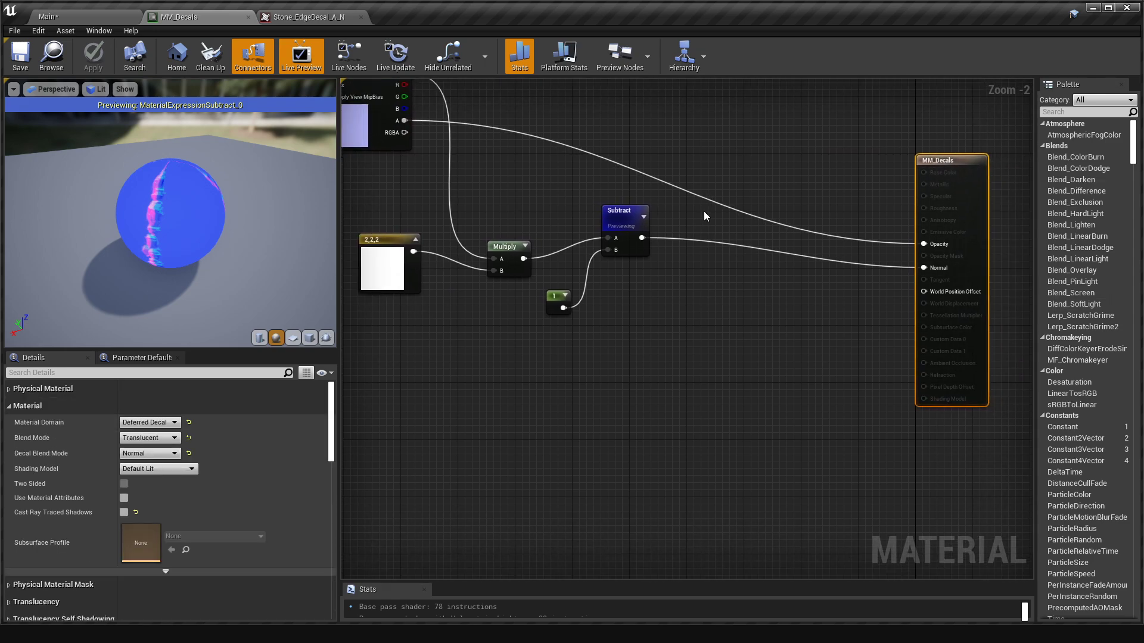
click(160, 424)
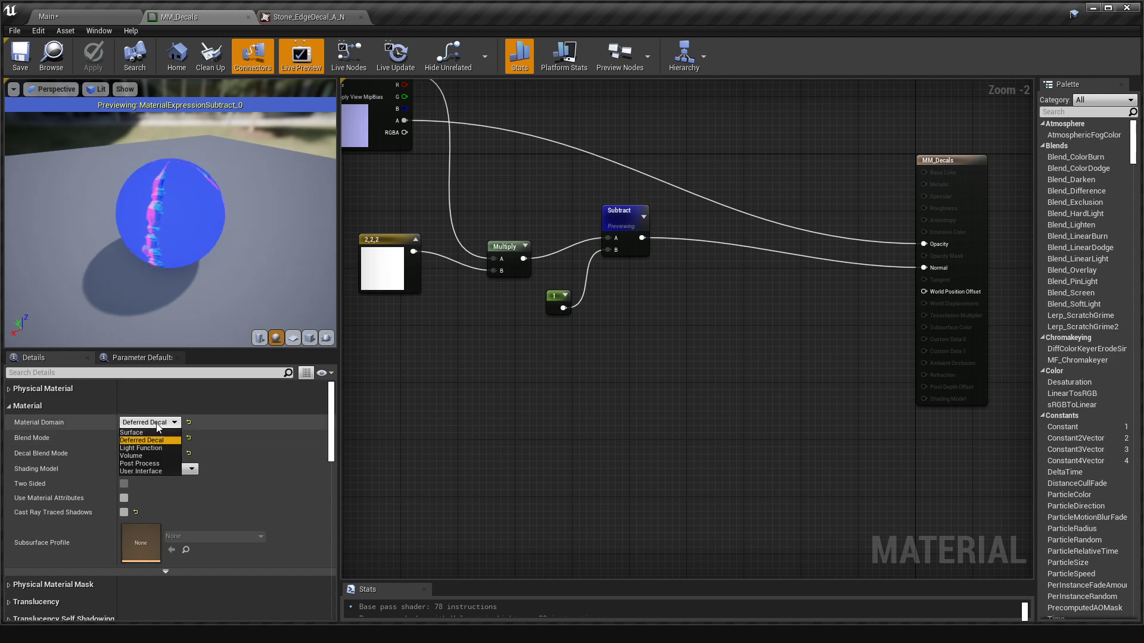
click(157, 424)
Stop previewing the Subtract node and return to the overall material settings.
click(626, 210)
key(space)
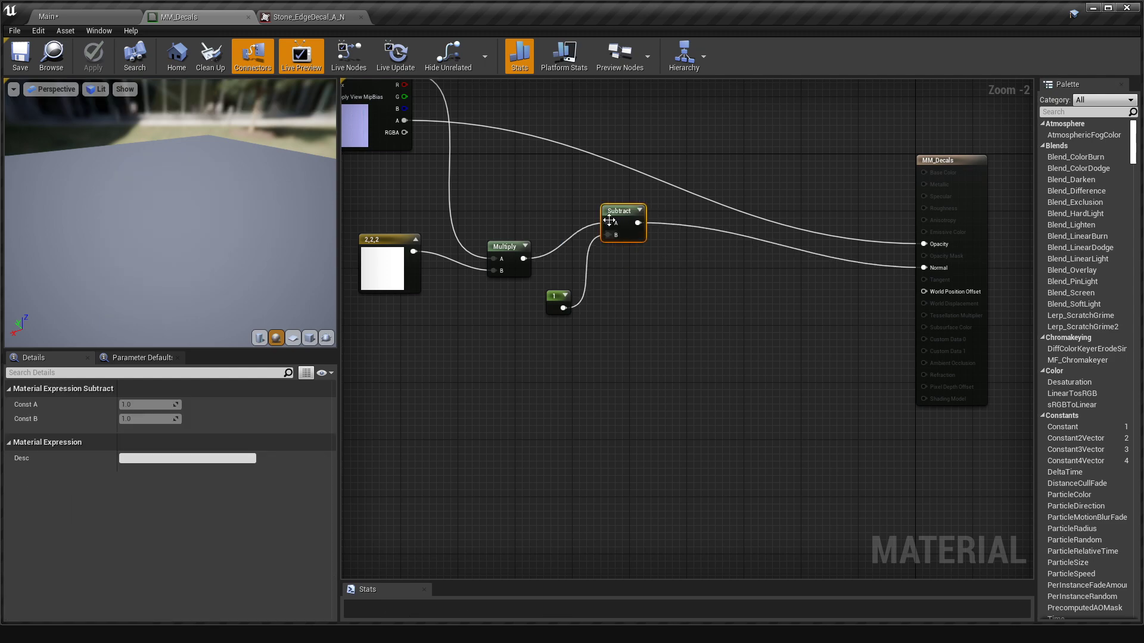
click(965, 178)
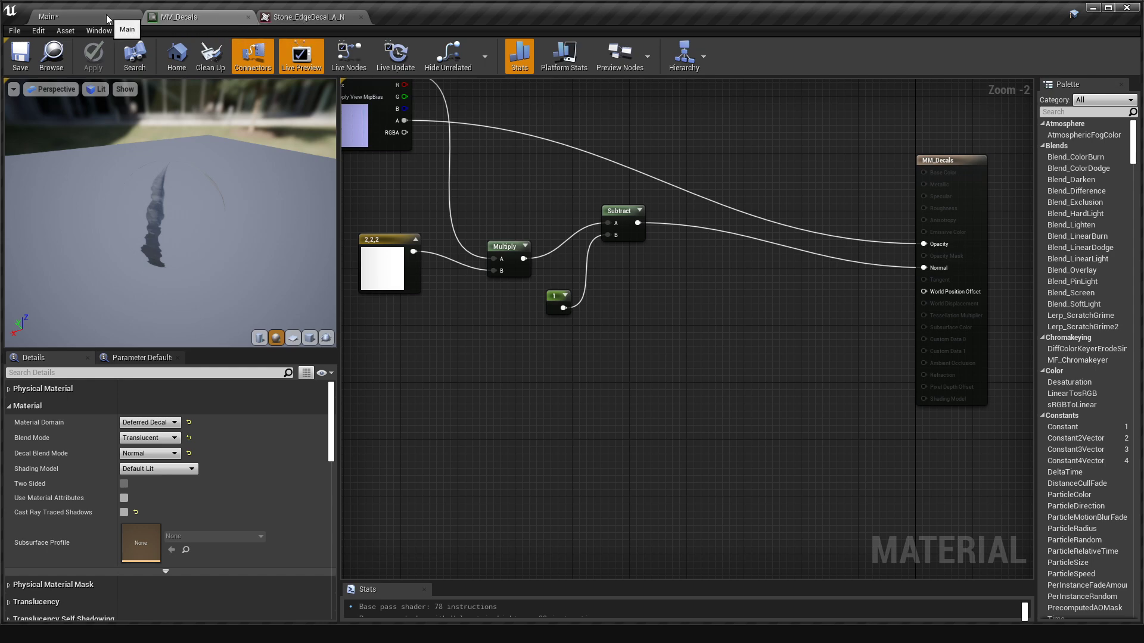
Examine the Texture Sample node's settings and the options for converting it to a parameter.
right_drag(559, 115, 725, 178)
click(528, 130)
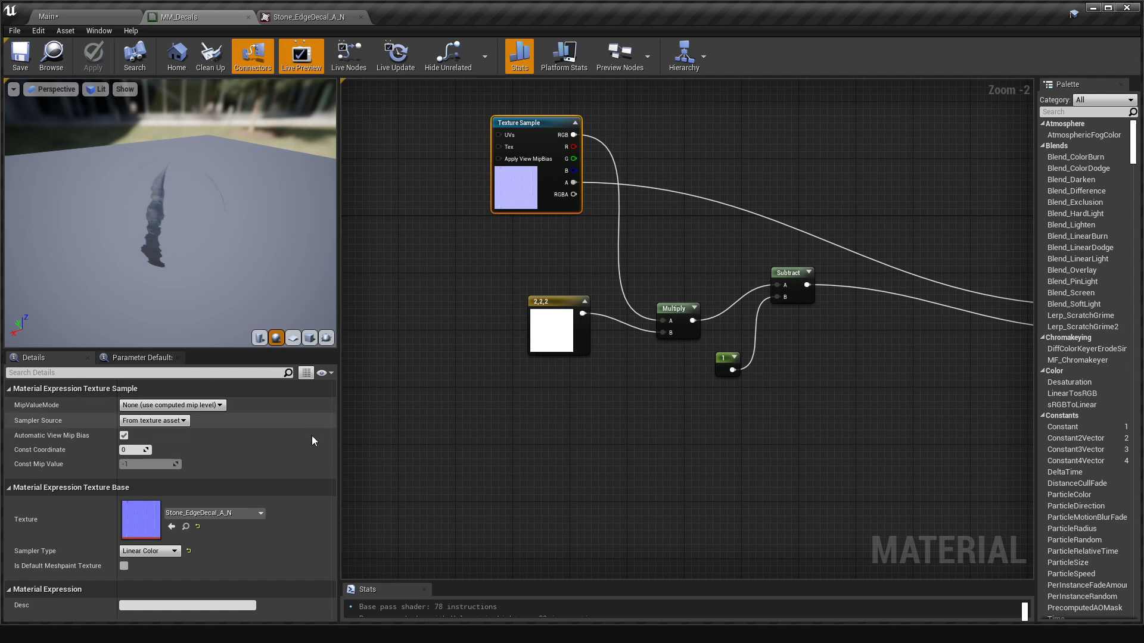
right_click(529, 122)
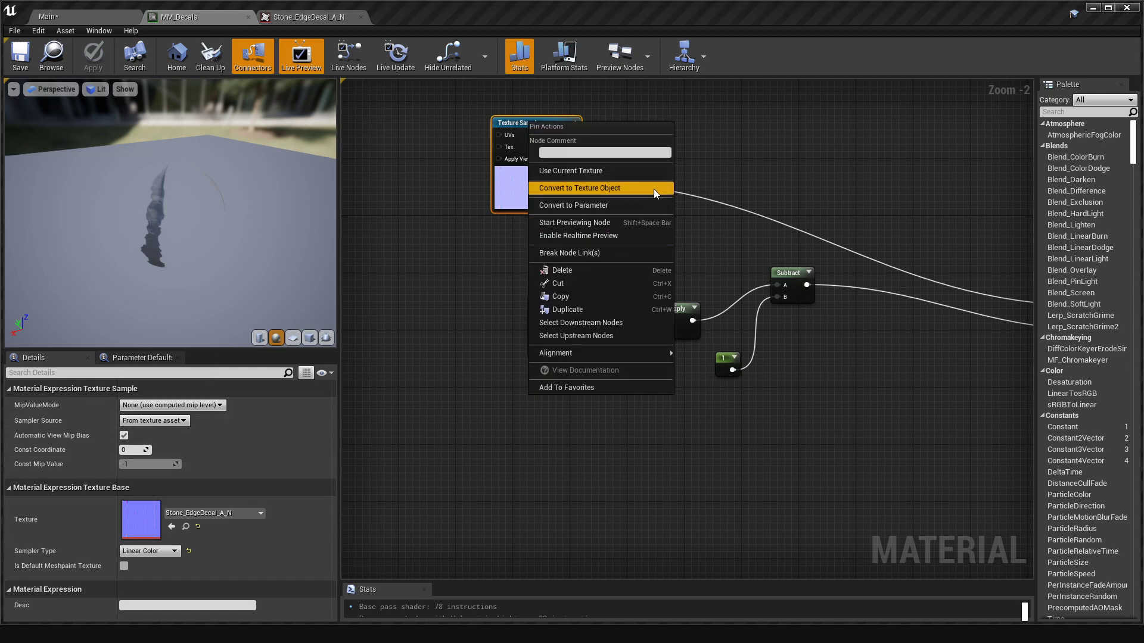
click(792, 166)
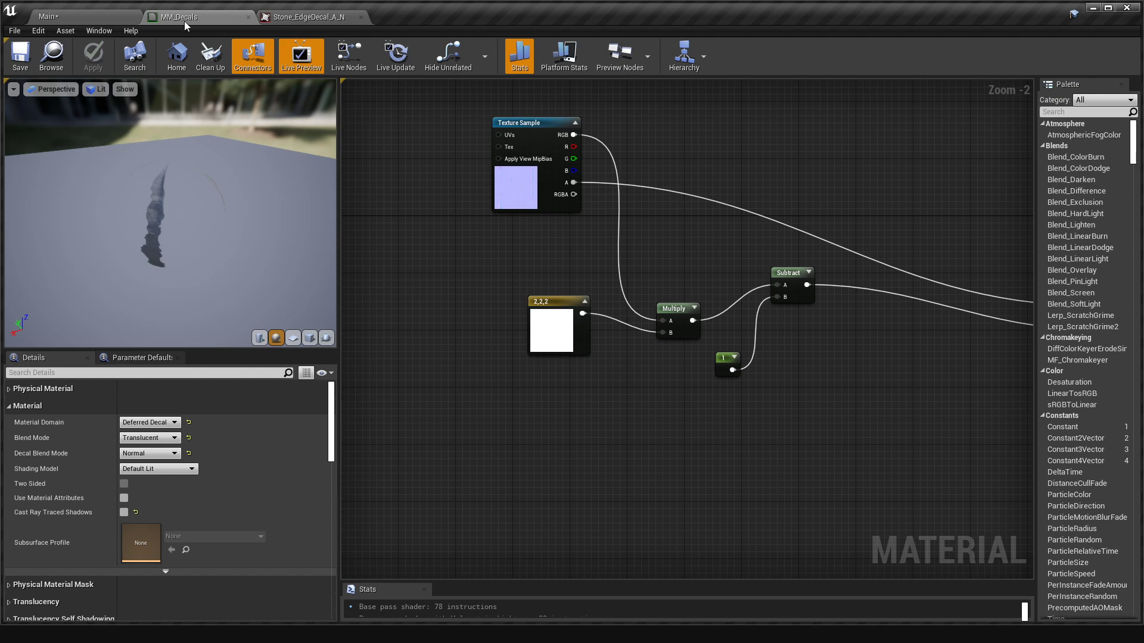
Return to the Main level and review the actions available for the MM_Decals material, including Create Material Instance.
click(99, 21)
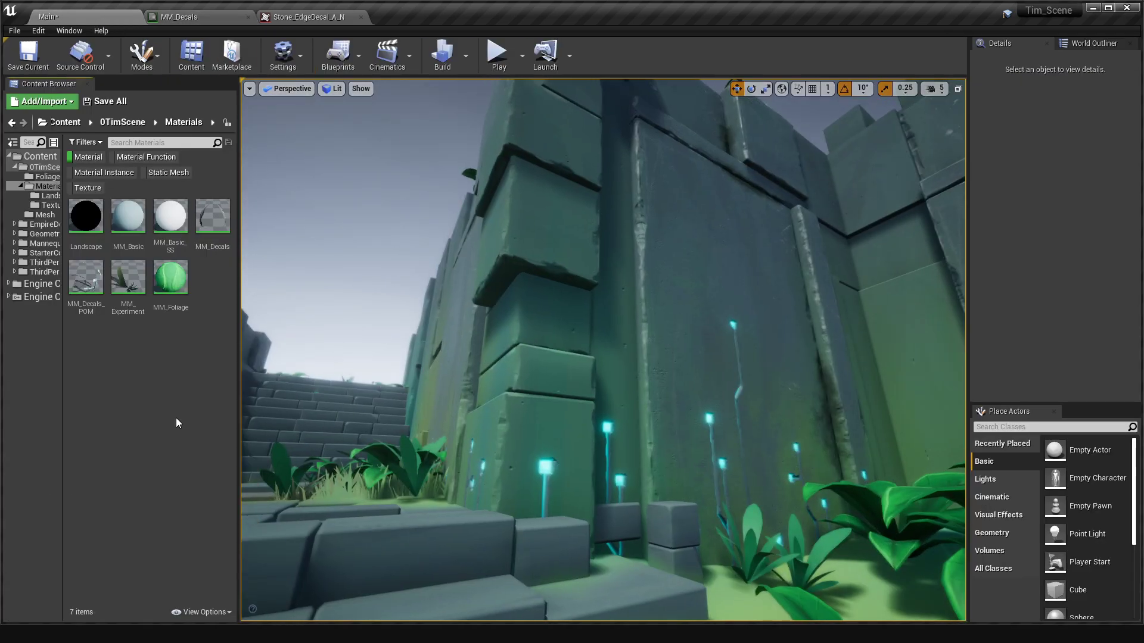
click(218, 225)
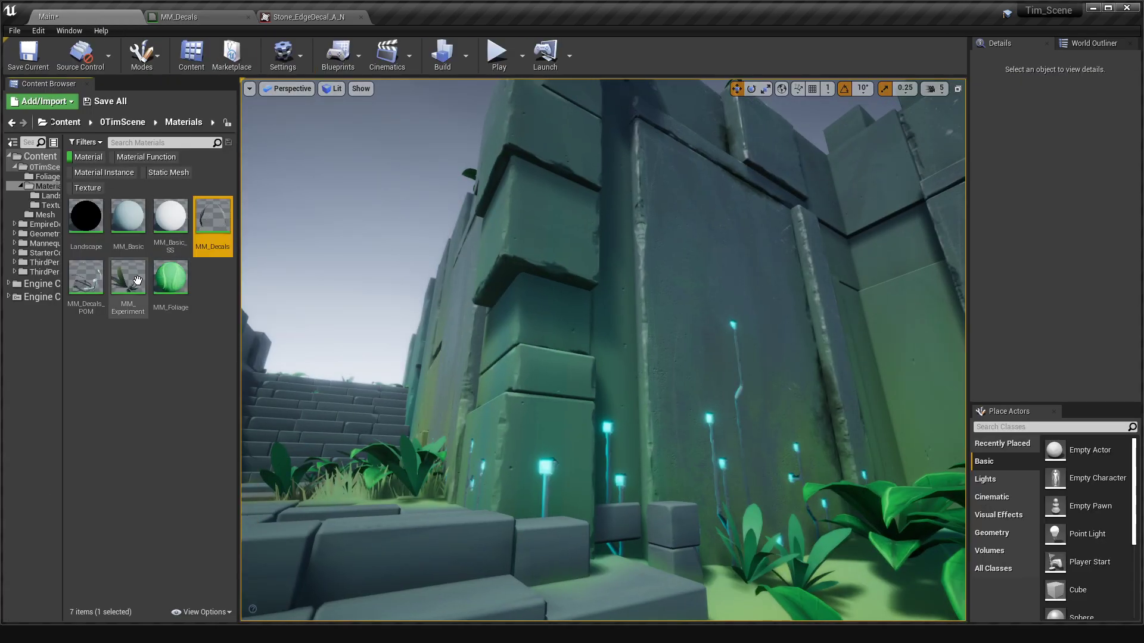
right_click(220, 226)
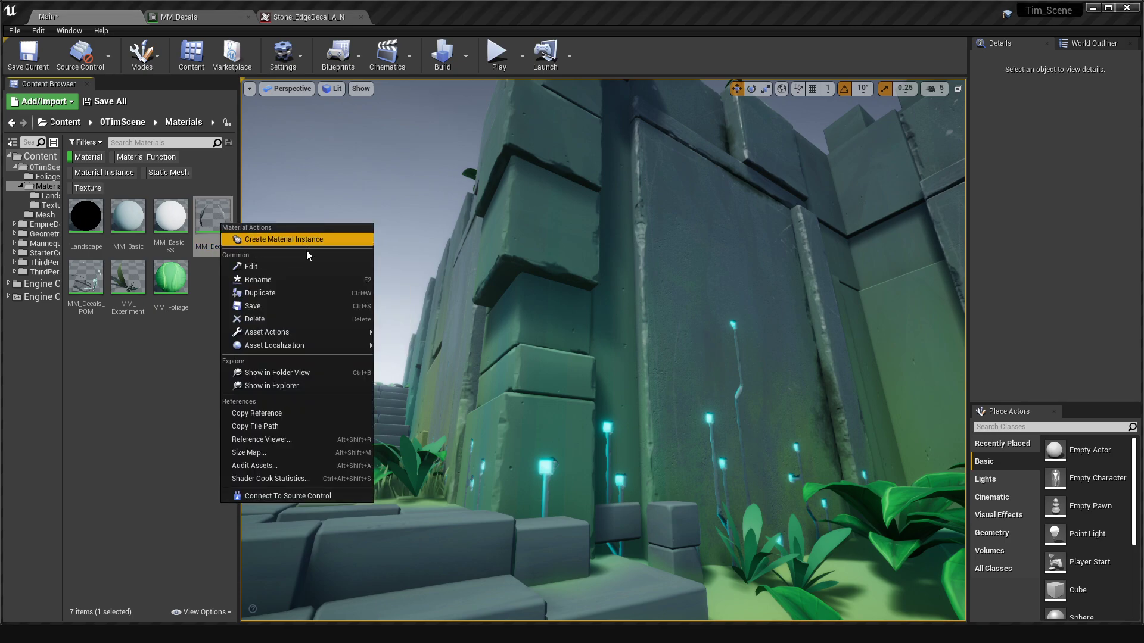
click(220, 217)
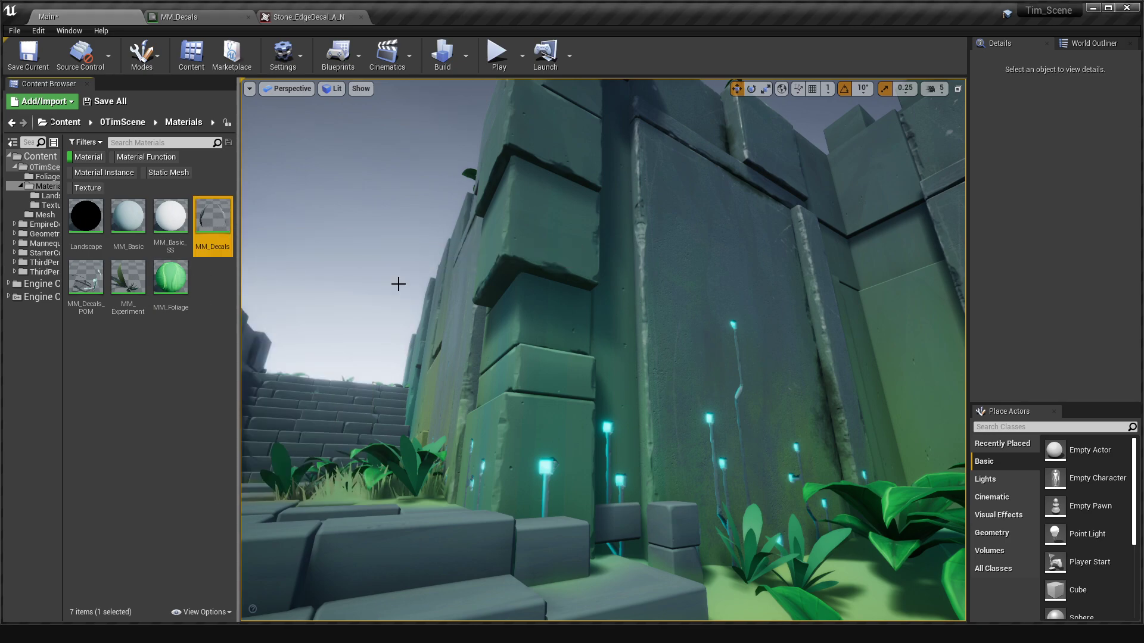
Try an MM_Decals decal on the large wall slab, rotating and moving it, and delete it.
drag(219, 216, 723, 238)
key(e)
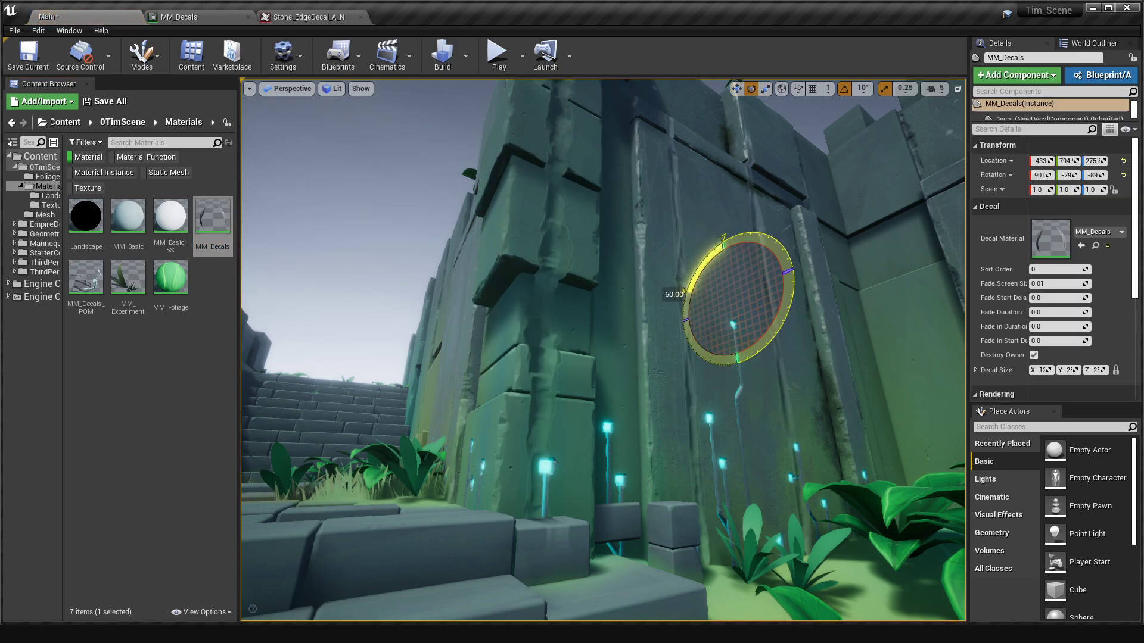
drag(686, 291, 797, 265)
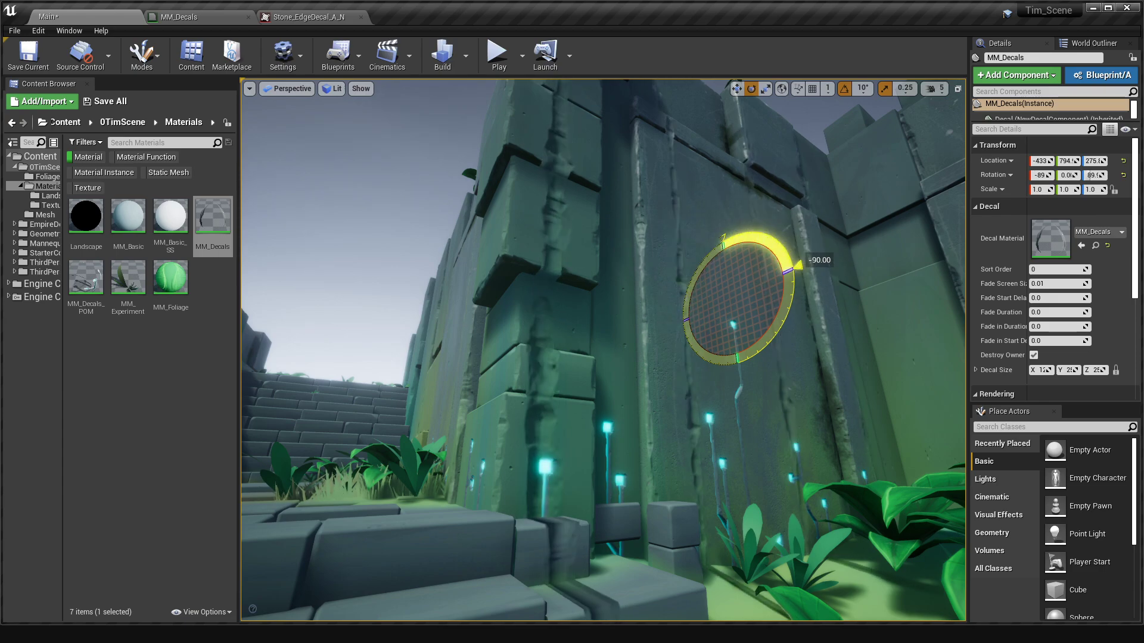
key(w)
drag(728, 299, 758, 336)
key(Delete)
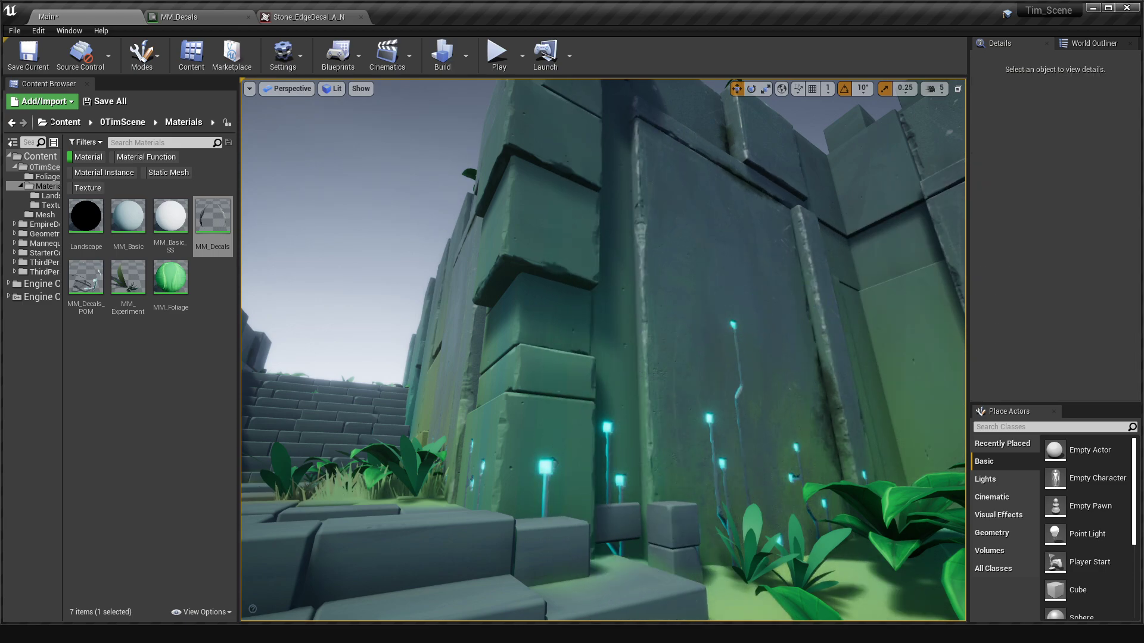
Switch to Blender and select the Wall_Basic_3m wall among the blockout walls.
click(553, 275)
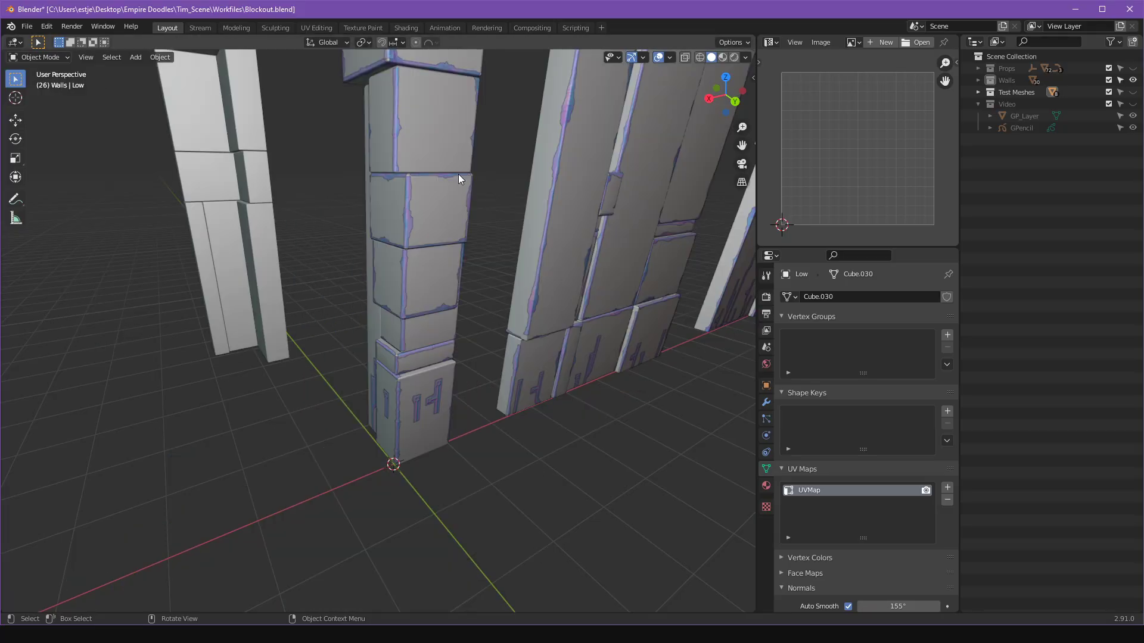
middle_drag(459, 174, 372, 312)
click(422, 336)
key(f)
middle_drag(424, 342, 409, 421)
click(321, 289)
click(426, 232)
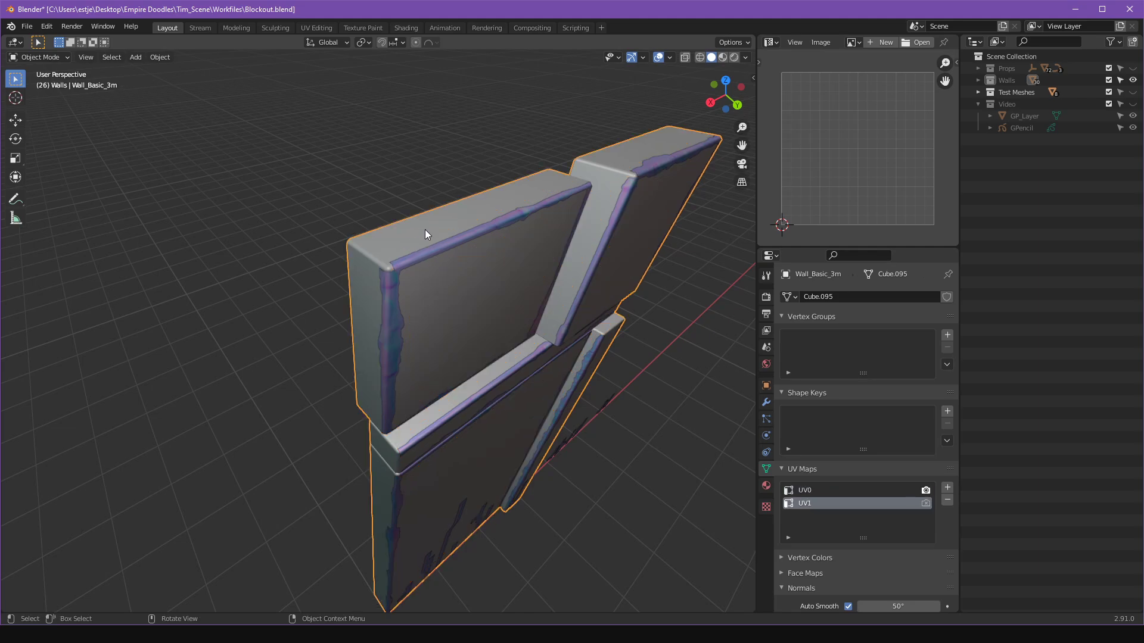
key(g)
right_click(471, 270)
Select the whole upper slab of Wall_Basic_3m in Edit Mode and duplicate it along the Y axis away from the wall.
key(ctrl+Tab)
click(463, 285)
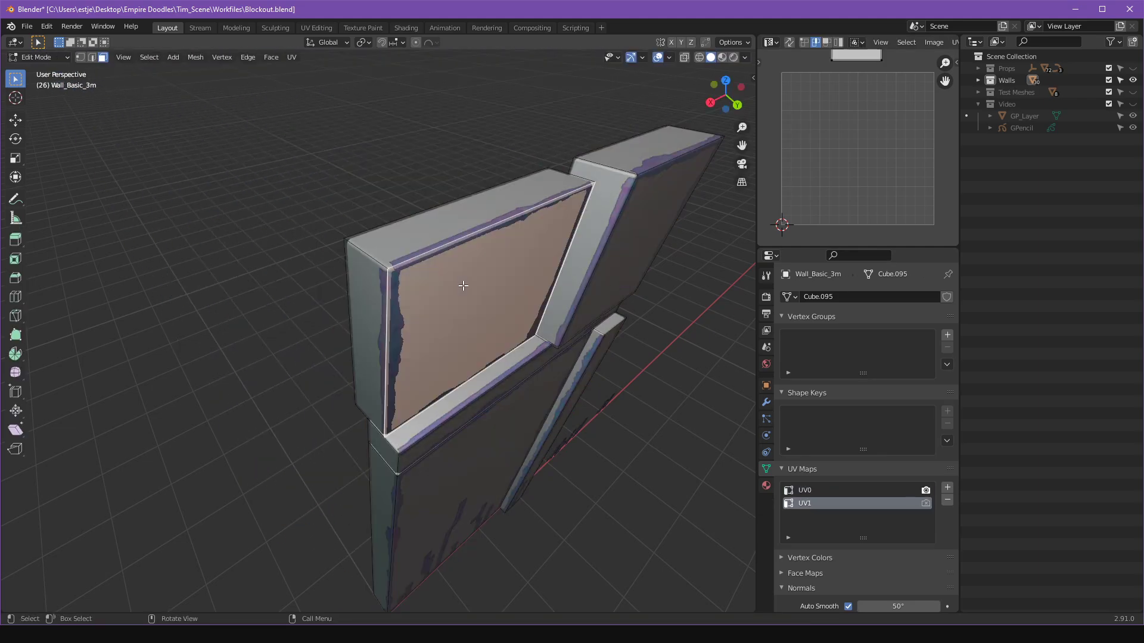
key(l)
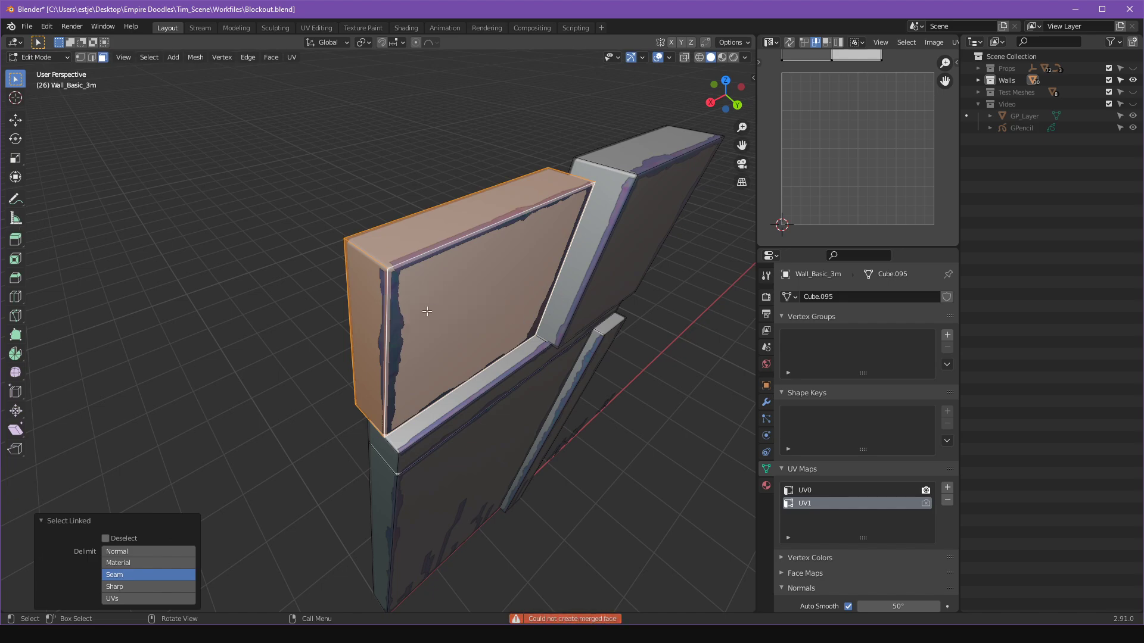
key(shift+d)
key(y)
click(298, 282)
middle_drag(298, 282, 399, 296)
Select the border edges of the duplicated slab and bevel them about 0.03 m wide with 2 segments.
key(Tab)
click(476, 296)
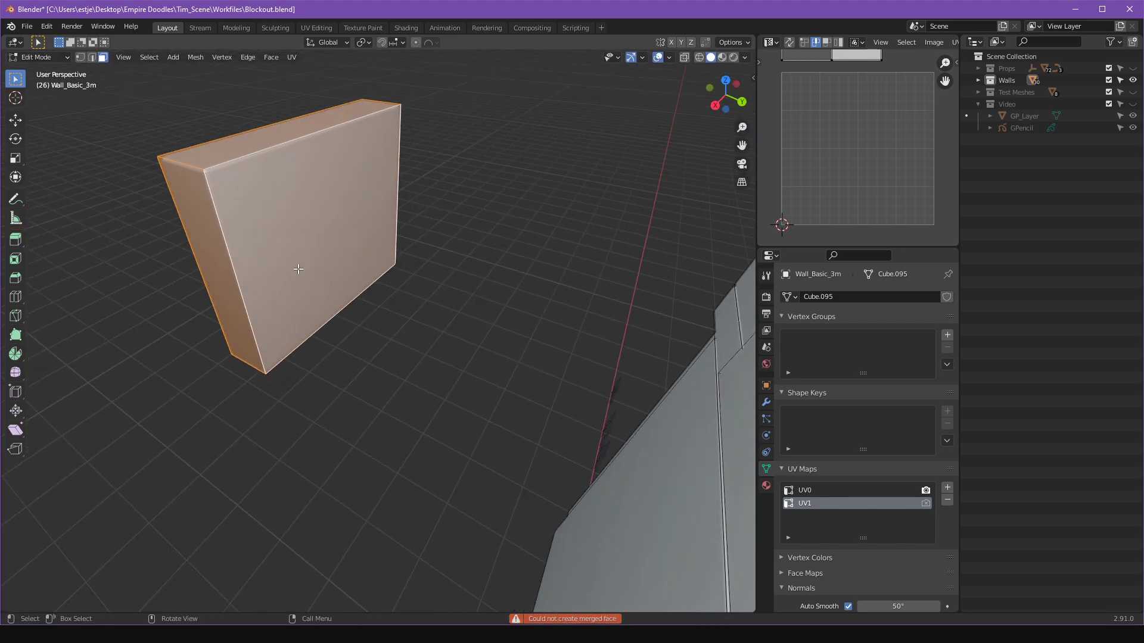
click(221, 218)
key(Tab)
click(290, 290)
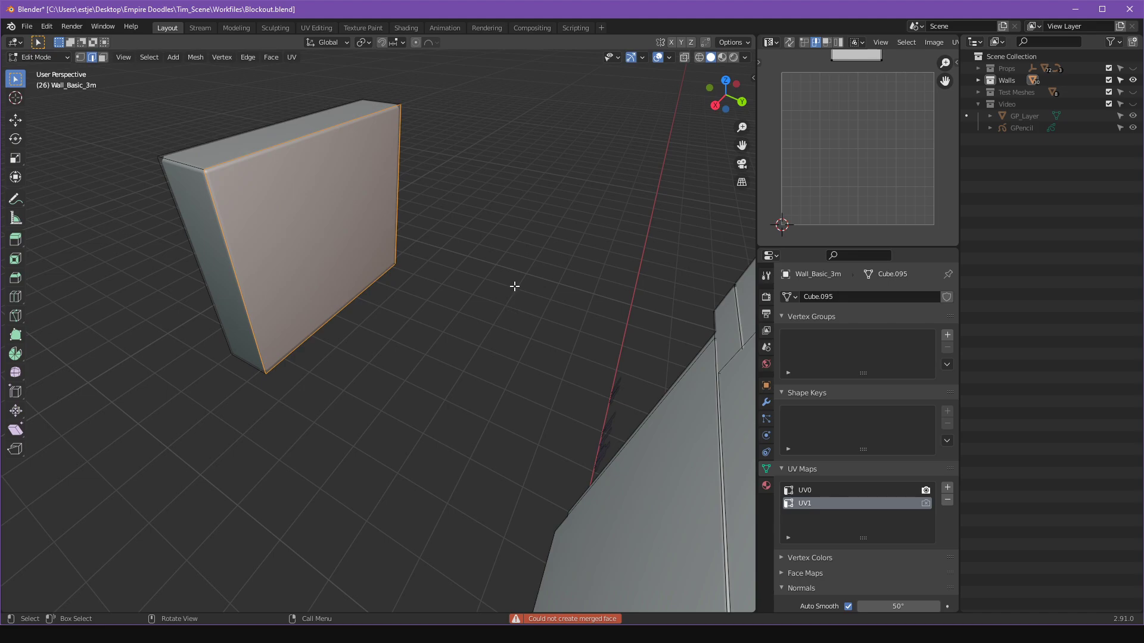
key(ctrl+KP_Add)
middle_drag(358, 193, 376, 335)
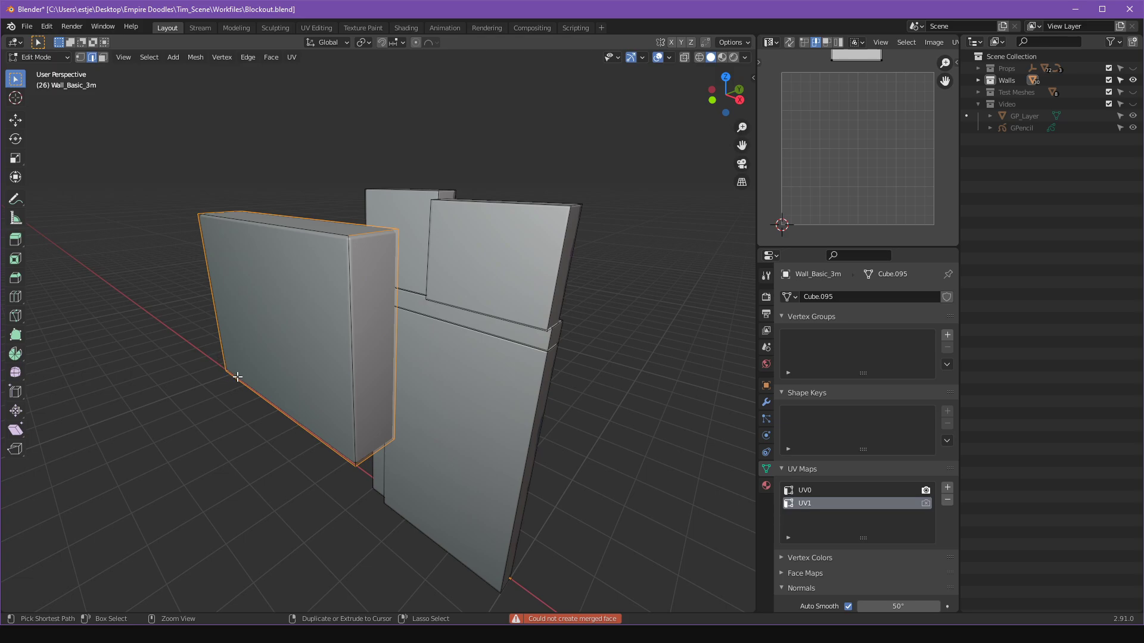
middle_drag(223, 352, 408, 387)
key(ctrl+b)
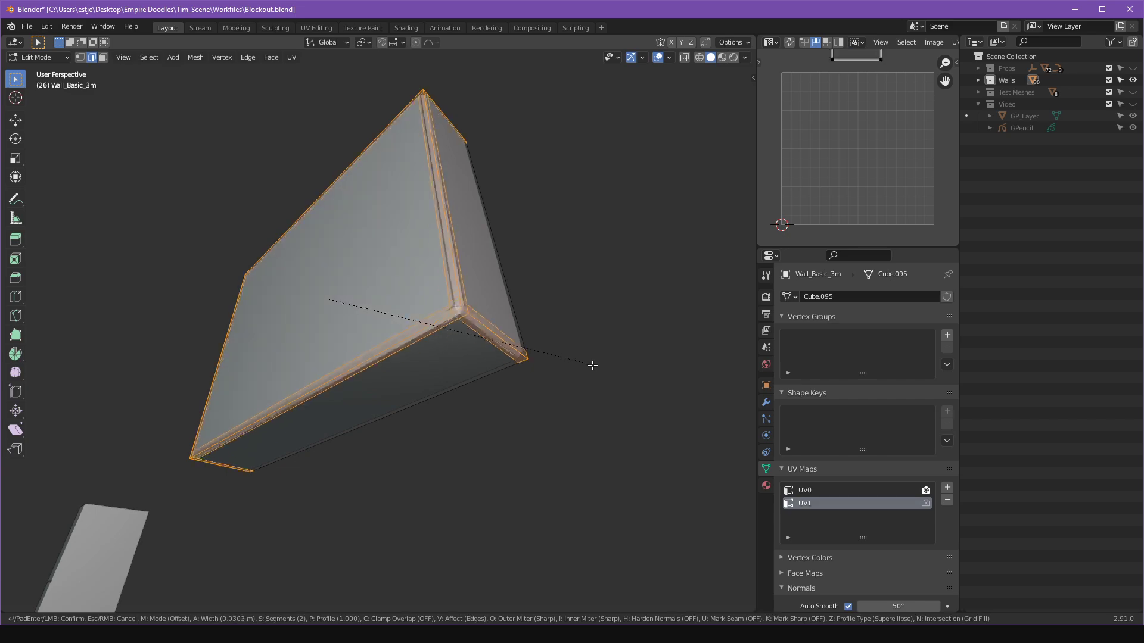
click(603, 369)
Pick a corner face of the bevelled slab, select the similar corner faces and delete them.
middle_drag(603, 368, 509, 376)
click(466, 407)
key(Tab)
click(644, 374)
key(b)
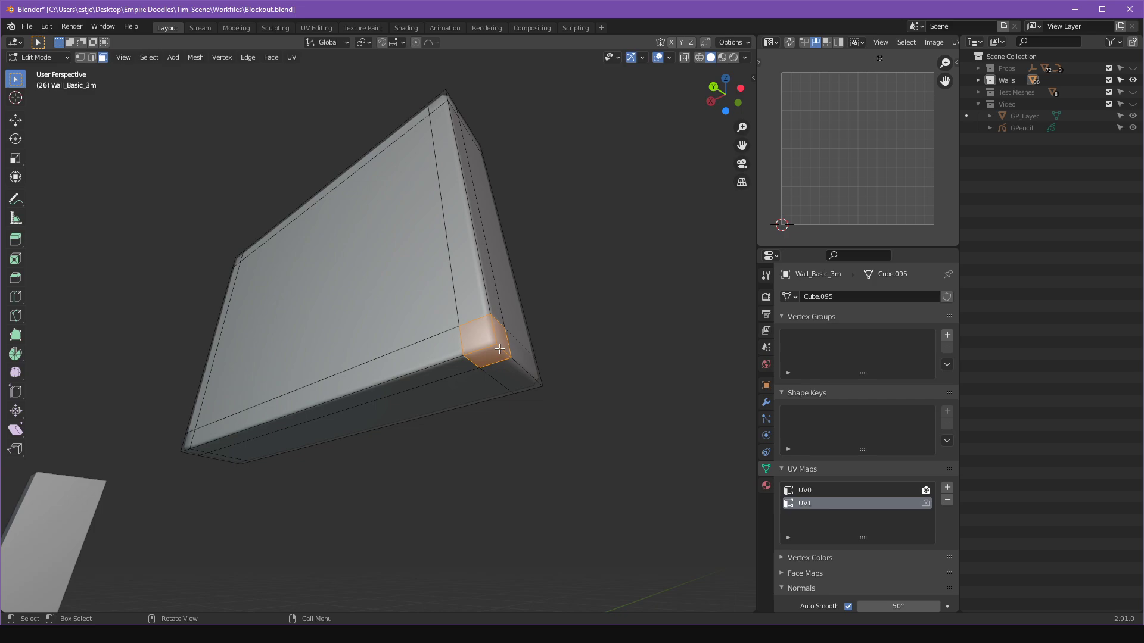
key(shift+g)
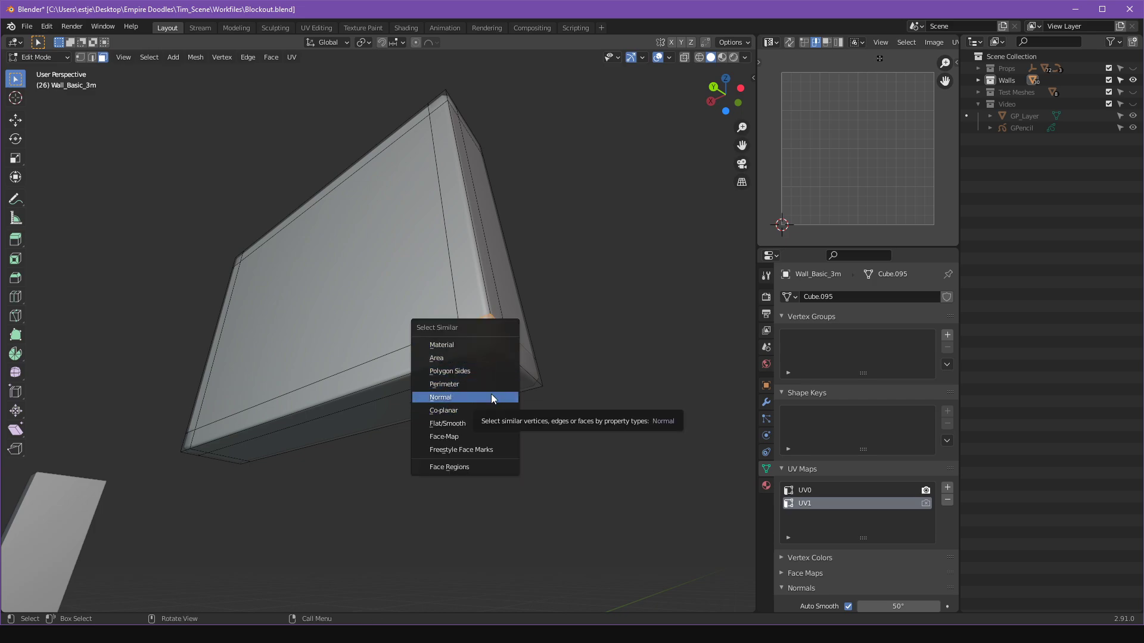
click(489, 359)
middle_drag(489, 359, 382, 361)
key(x)
click(545, 402)
Delete the flat faces of the slab between the bevelled edge strips.
click(383, 362)
shift+click(424, 247)
middle_drag(424, 248, 430, 275)
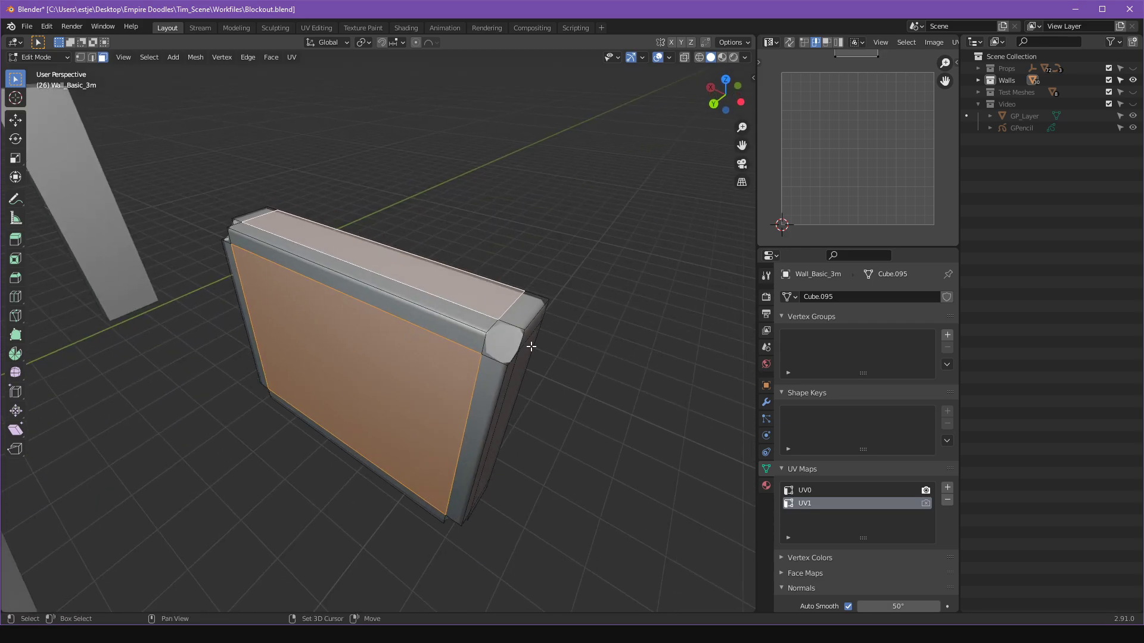
shift+click(530, 346)
middle_drag(531, 347, 519, 330)
key(ctrl+z)
middle_drag(501, 370, 391, 434)
key(x)
click(320, 423)
Select the upper and lower horizontal edge strips and separate them into their own object.
drag(383, 210, 438, 532)
middle_drag(438, 532, 424, 459)
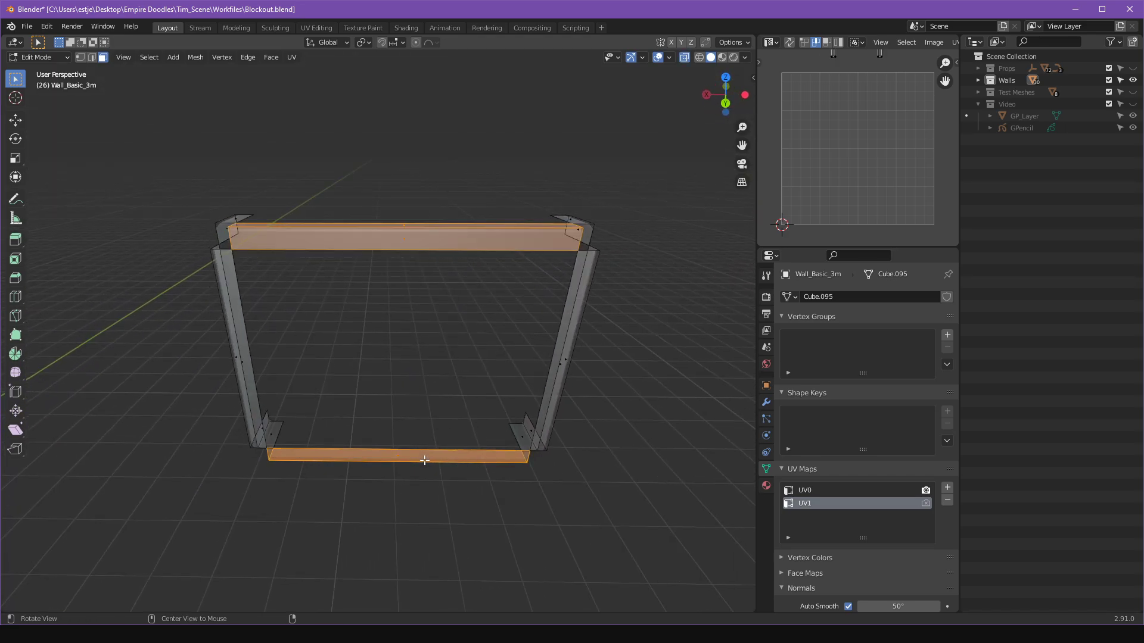
key(alt+a)
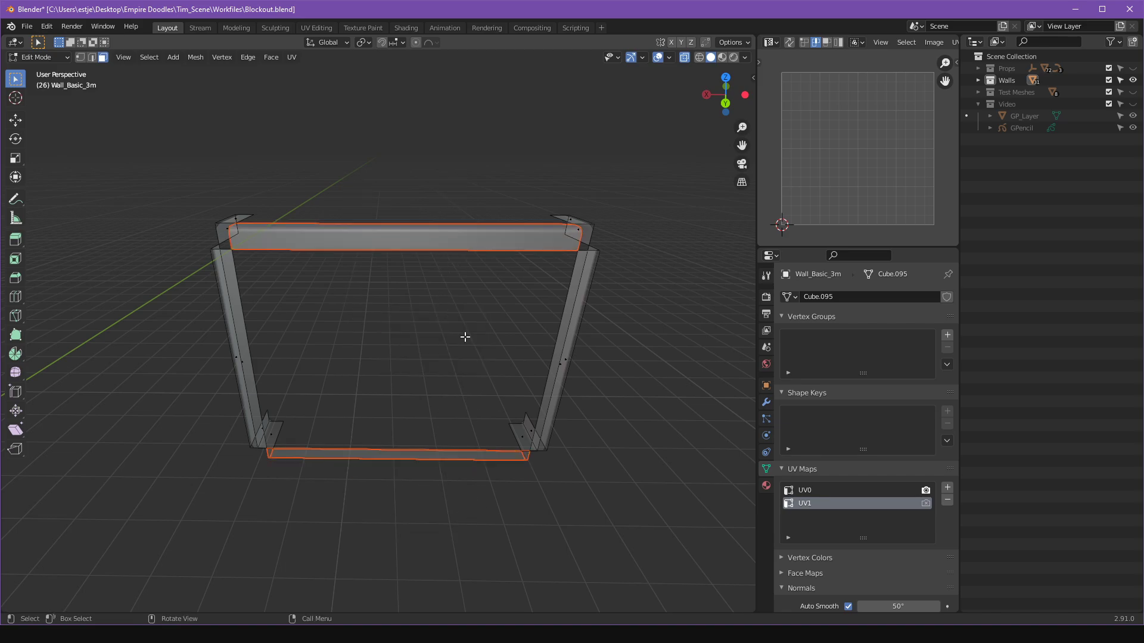
Select the four corner strips running along the slab's depth, separate them into another object and leave Edit Mode.
middle_drag(350, 316, 266, 346)
middle_drag(307, 311, 303, 328)
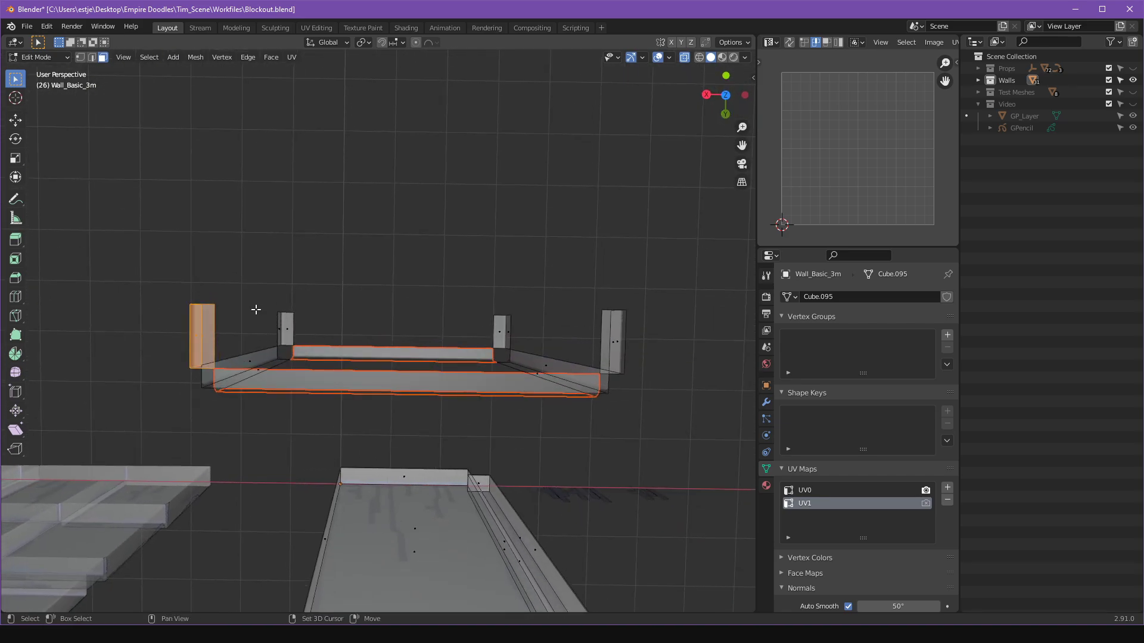
shift+drag(250, 305, 522, 350)
key(p)
click(570, 284)
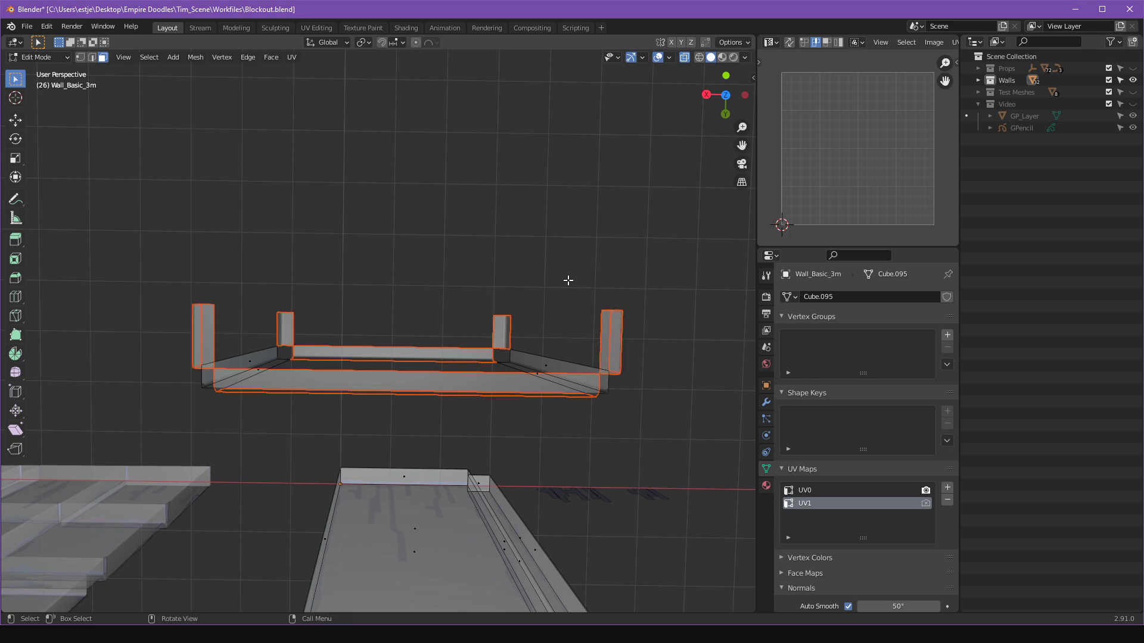
key(Tab)
key(alt+z)
Edit the separated horizontal strips and move the vertices at one end along X to extend them to the corner.
click(563, 103)
click(502, 341)
middle_drag(502, 340, 391, 342)
click(417, 369)
key(Tab)
shift+middle_drag(522, 222, 393, 250)
key(g)
key(x)
click(492, 227)
Move the vertices at the opposite end of the horizontal strips along X to the other corner and leave Edit Mode.
drag(415, 57, 566, 396)
key(g)
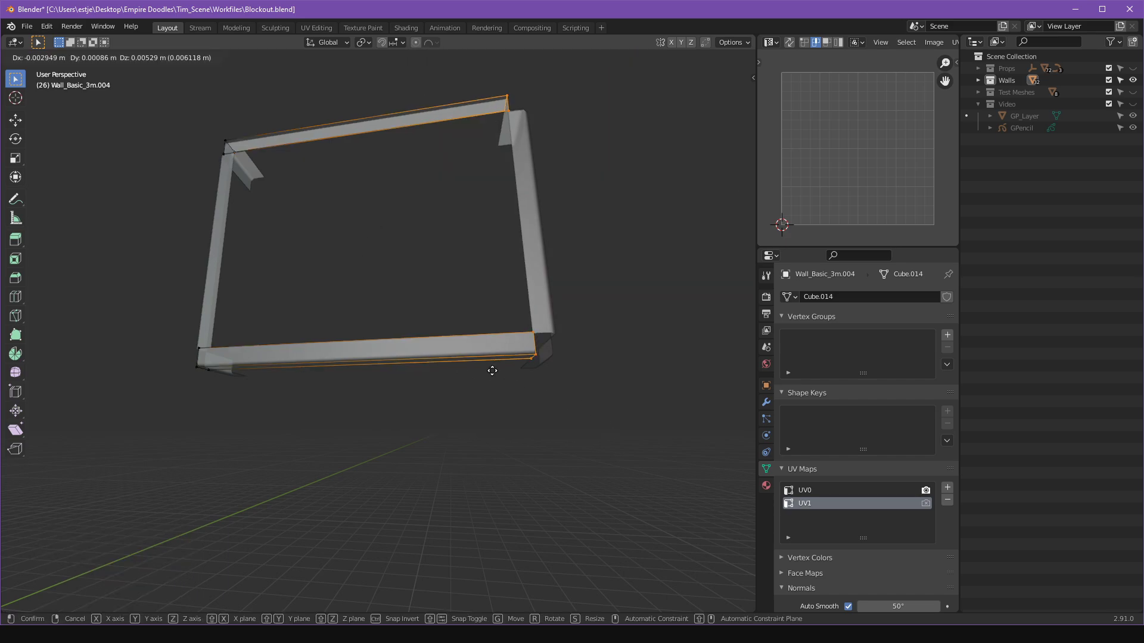
key(x)
click(505, 373)
key(alt+z)
key(Tab)
Edit the vertical edge strips and move their upper-end vertices along Z to reach the top corners.
middle_drag(540, 180, 566, 268)
key(Tab)
drag(160, 106, 168, 125)
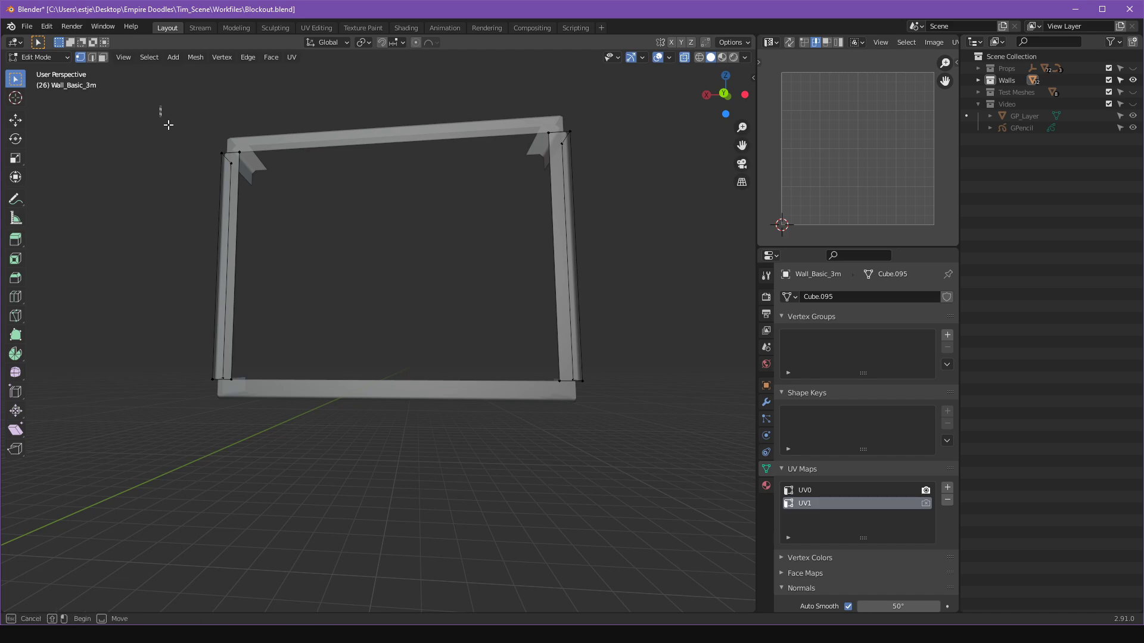
key(z)
click(610, 241)
key(Tab)
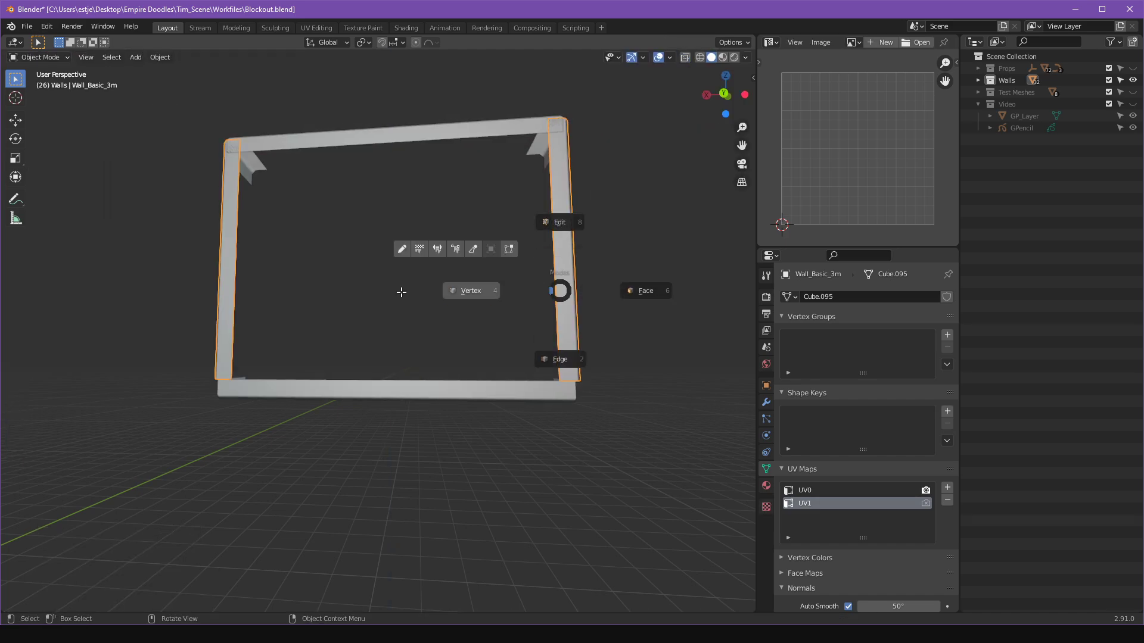
Move the lower-end vertices of the vertical strips along Z to the bottom corners and leave Edit Mode.
drag(172, 311, 652, 425)
key(g)
key(z)
click(652, 421)
key(Tab)
Edit the four depth strips, move their front-end vertices along Y to the frame corners and leave Edit Mode.
middle_drag(643, 409, 465, 369)
click(422, 159)
key(Tab)
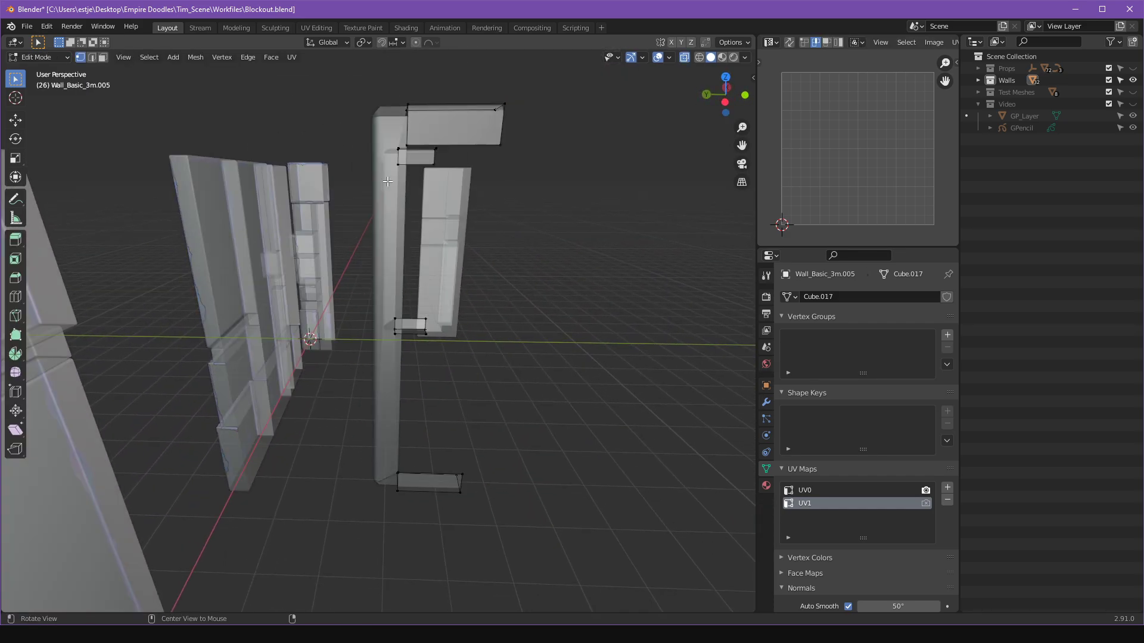
shift+drag(322, 243, 467, 499)
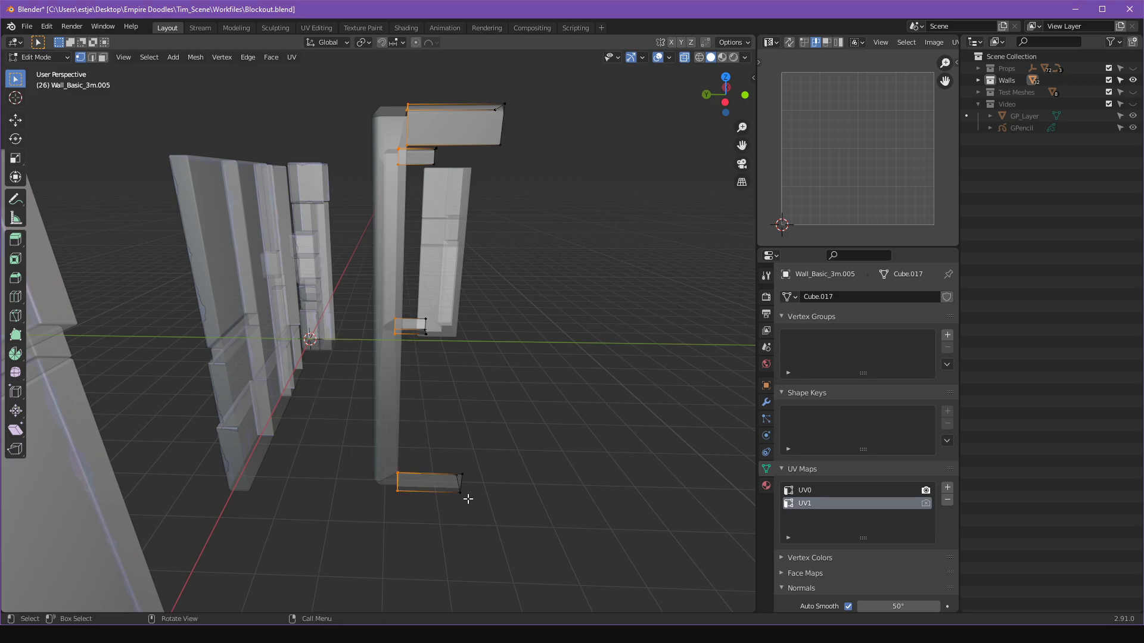
key(g)
key(y)
click(481, 486)
key(Tab)
middle_drag(473, 485, 612, 316)
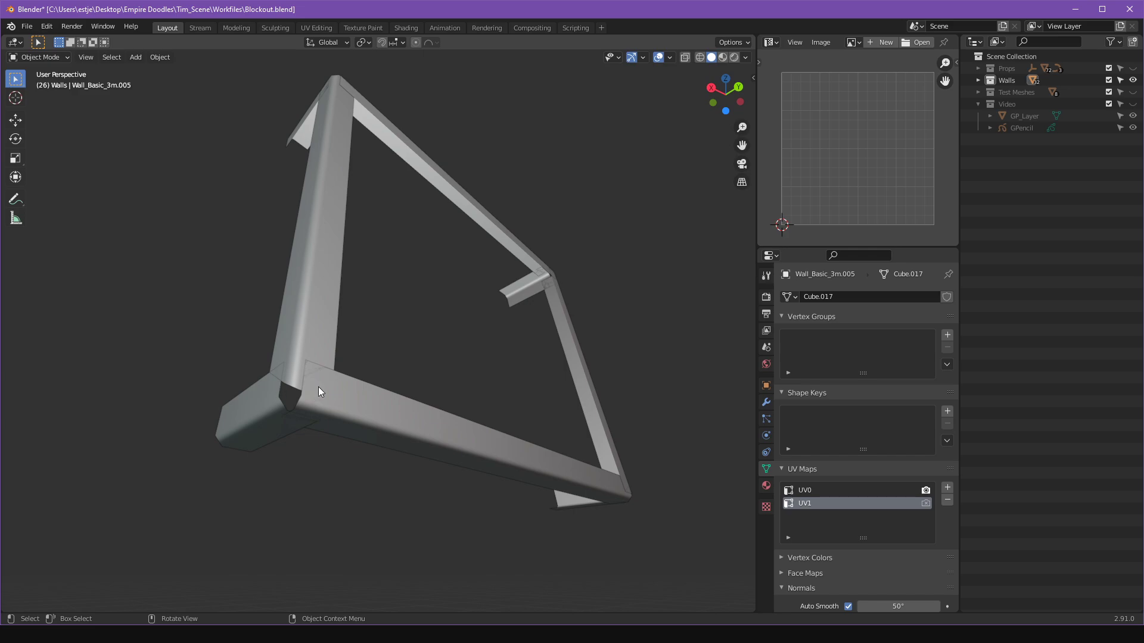
Select the horizontal, vertical and depth edge strips and join them into one object.
middle_drag(319, 387, 337, 374)
click(766, 405)
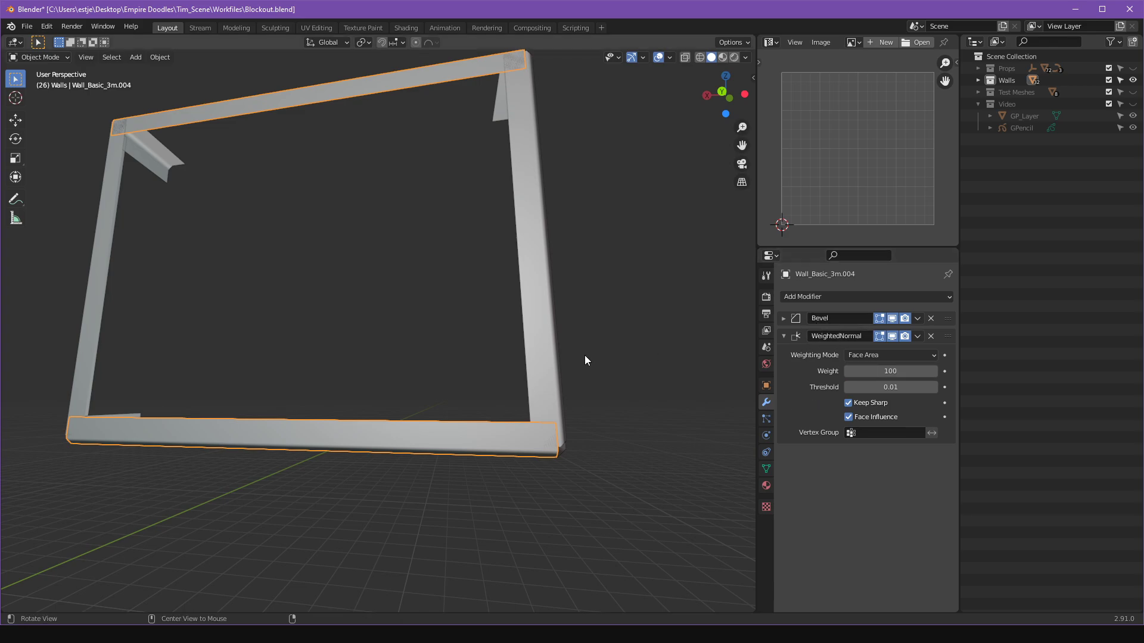
alt+drag(584, 355, 426, 260)
click(370, 335)
click(426, 260)
alt+drag(467, 296, 516, 259)
mouse_move(517, 262)
middle_down()
mouse_move(572, 230)
mouse_move(516, 265)
middle_up()
ctrl+drag(204, 143, 575, 475)
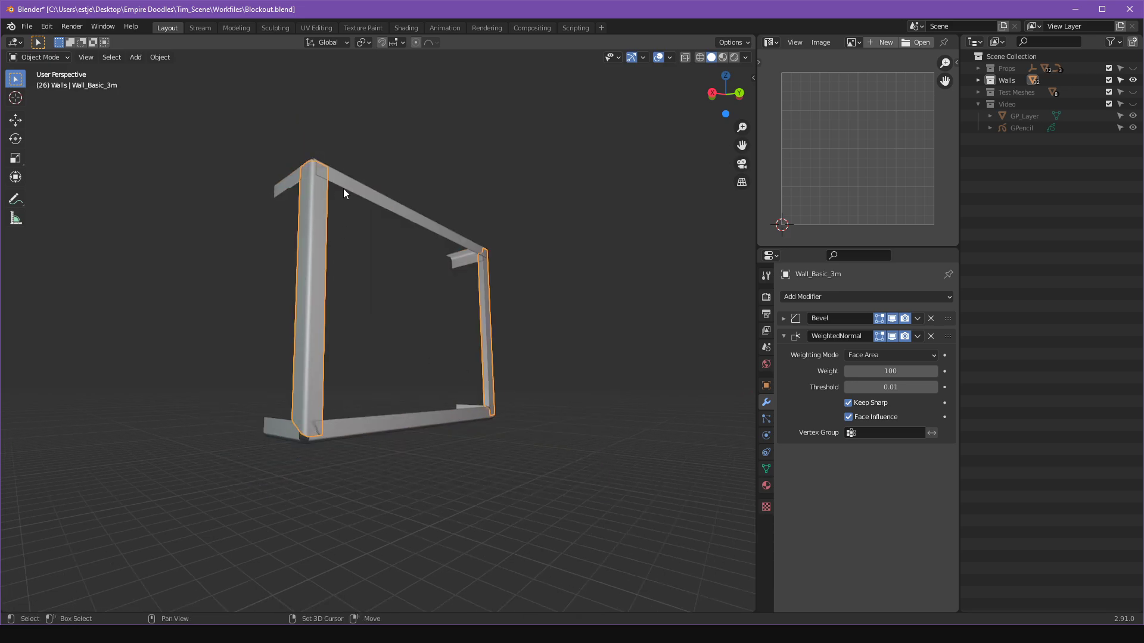
click(322, 266)
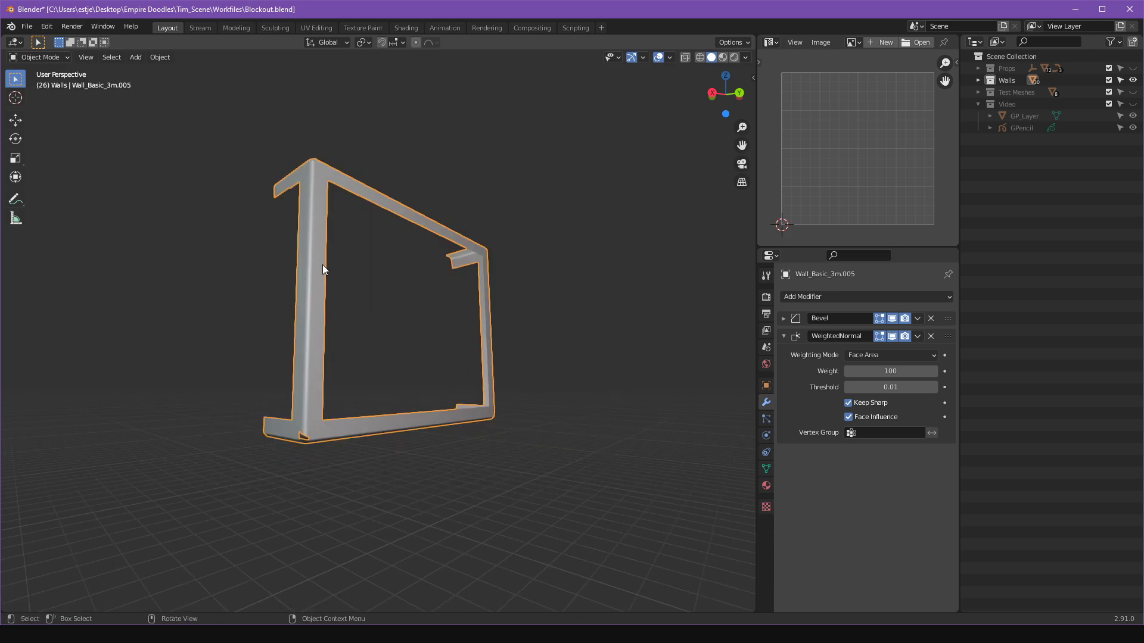
Select all faces of the joined frame in Edit Mode and unwrap their UVs.
middle_drag(322, 265, 426, 327)
key(Tab)
key(a)
alt+drag(379, 357, 359, 358)
alt+drag(853, 142, 871, 189)
scroll(877, 171, down, 5)
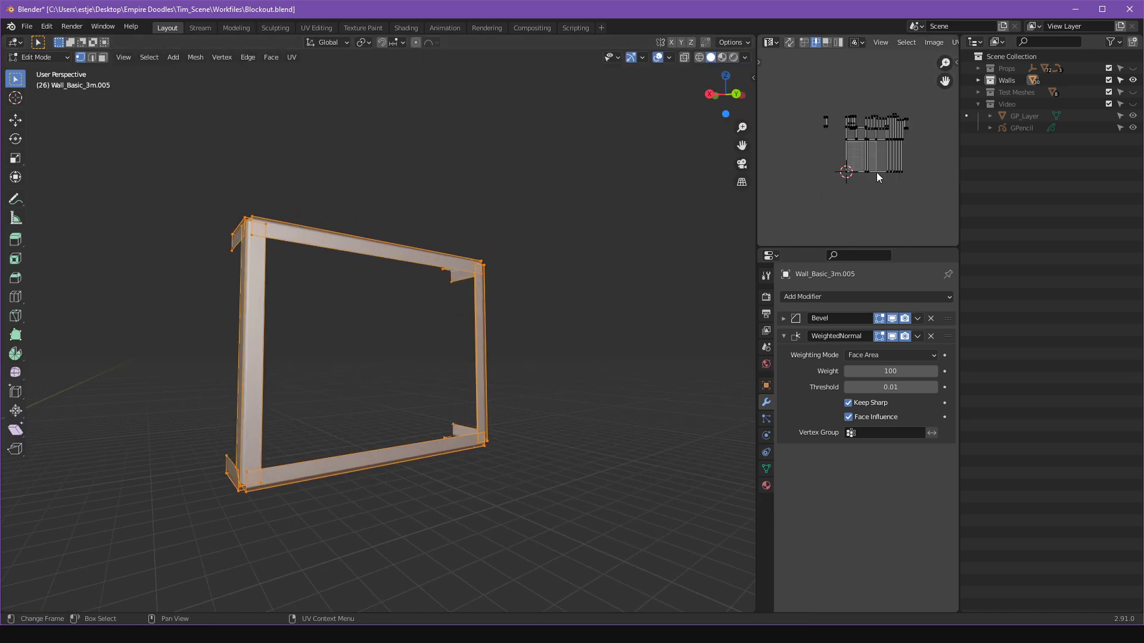
key(Tab)
click(580, 264)
middle_drag(613, 265, 489, 279)
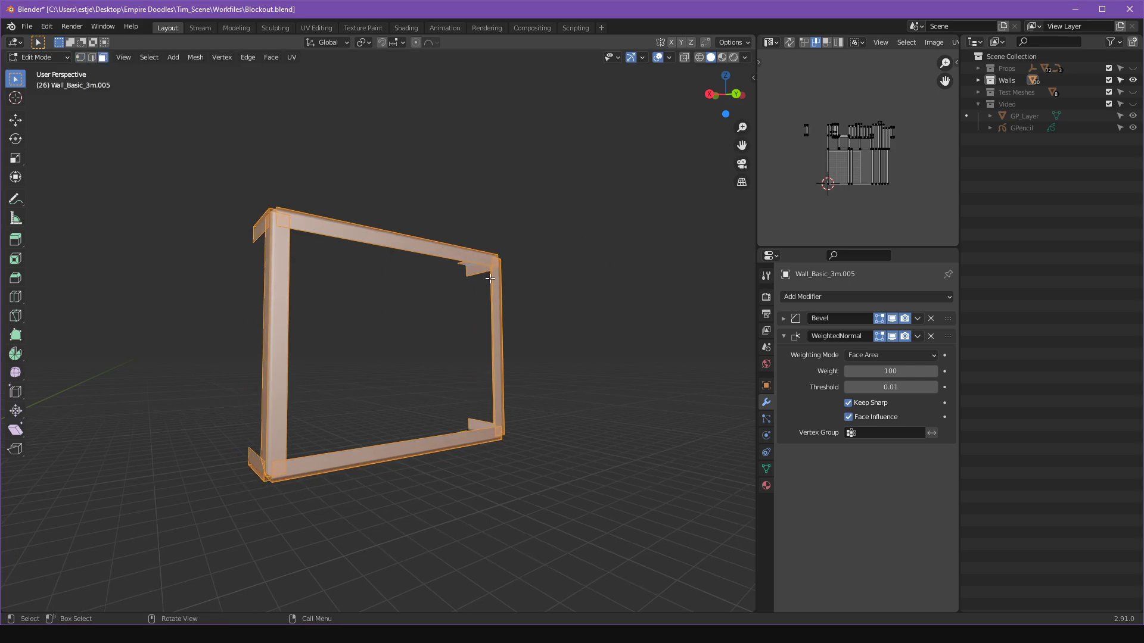
click(601, 271)
shift+middle_drag(629, 273, 614, 278)
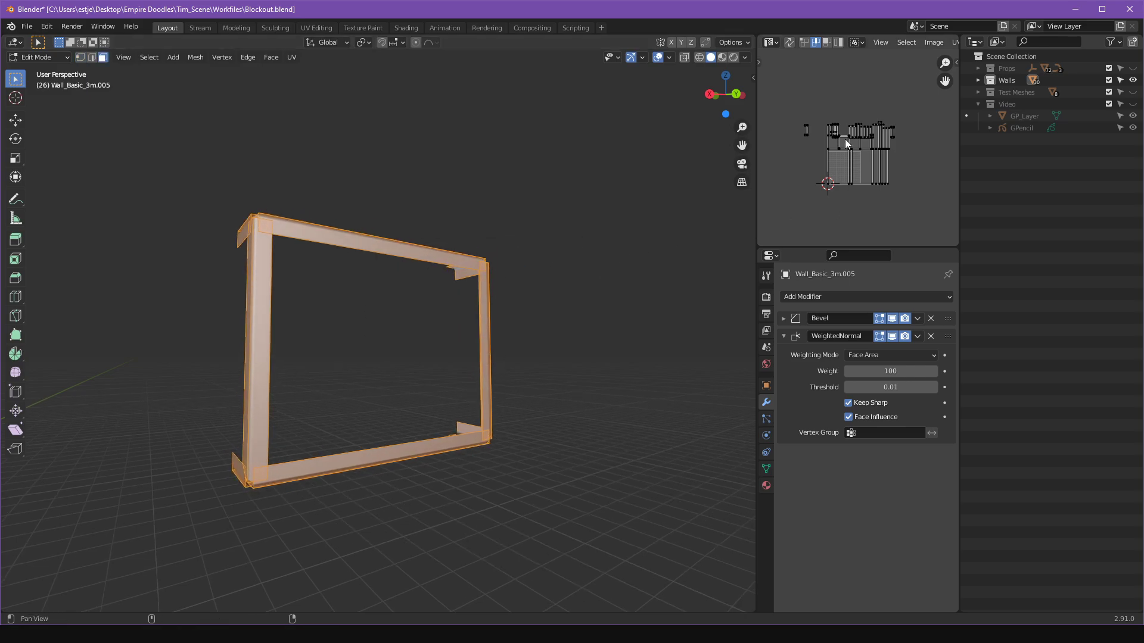
key(u)
click(858, 89)
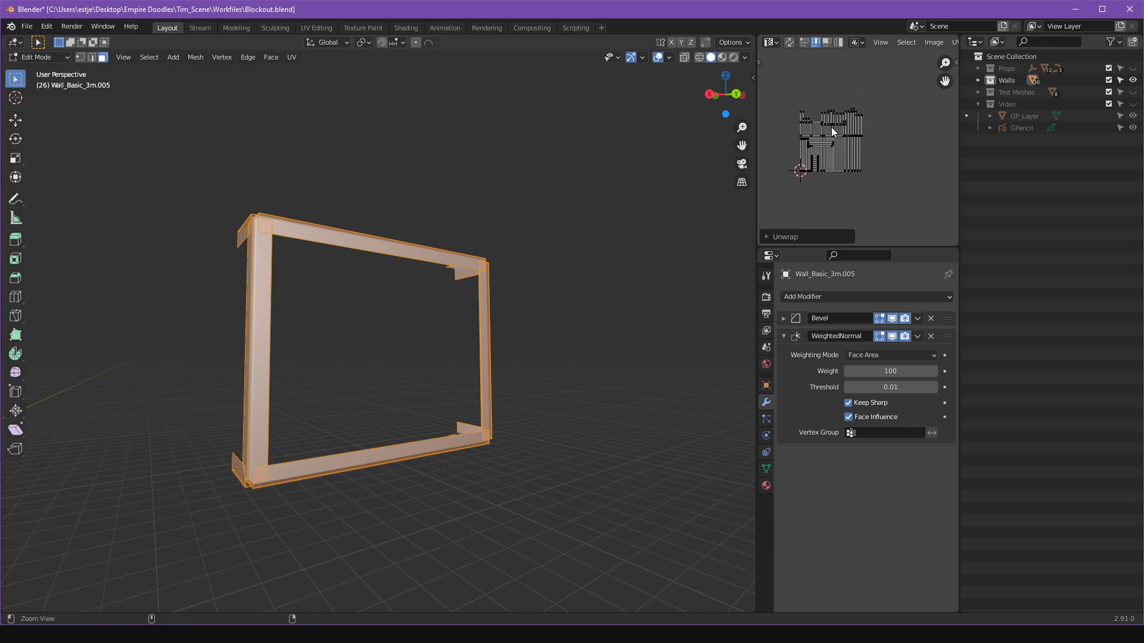
scroll(883, 148, down, 3)
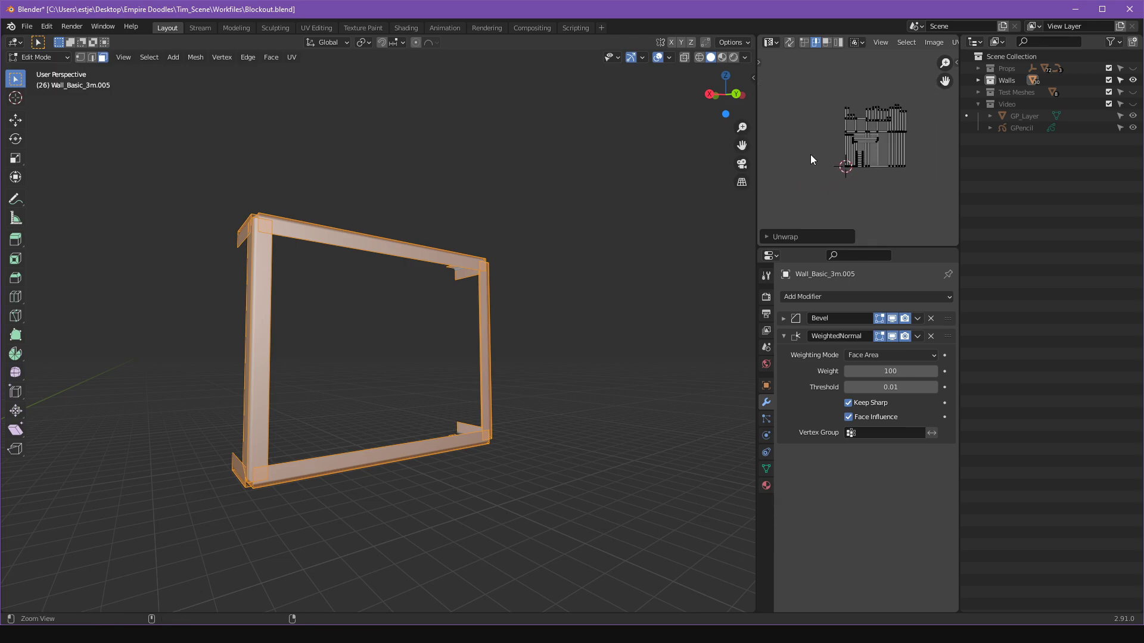
Use UV sync to reselect only the frame's faces, disable sync and select all their UVs.
click(791, 44)
click(791, 44)
click(791, 44)
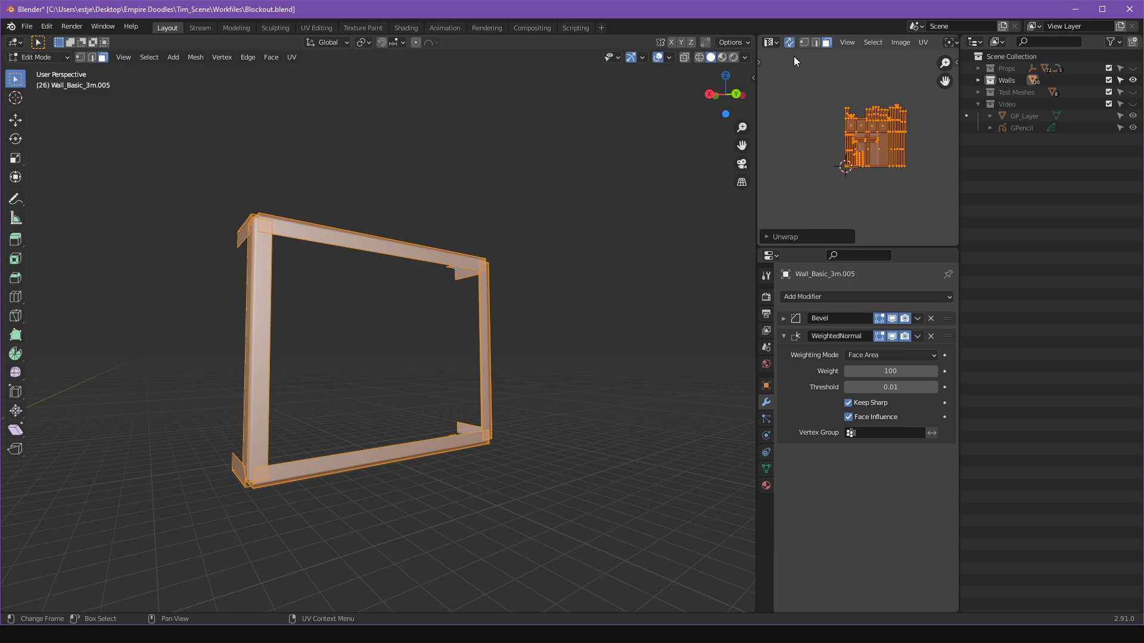
click(437, 258)
key(a)
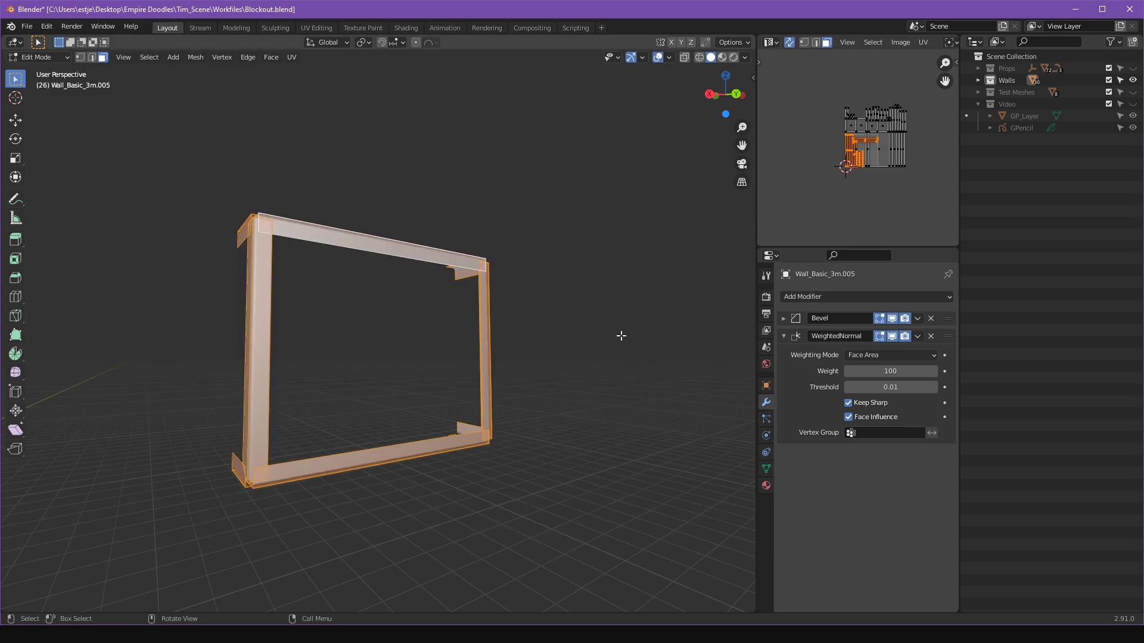
middle_drag(539, 285, 578, 278)
click(789, 43)
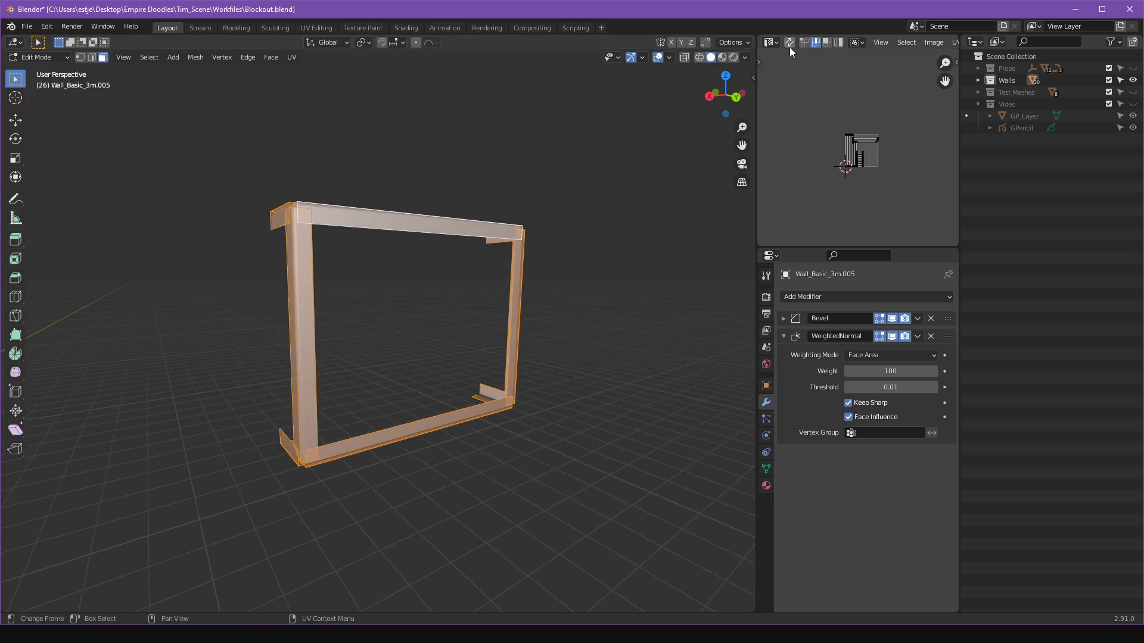
drag(804, 86, 939, 195)
scroll(547, 232, up, 4)
scroll(536, 233, down, 4)
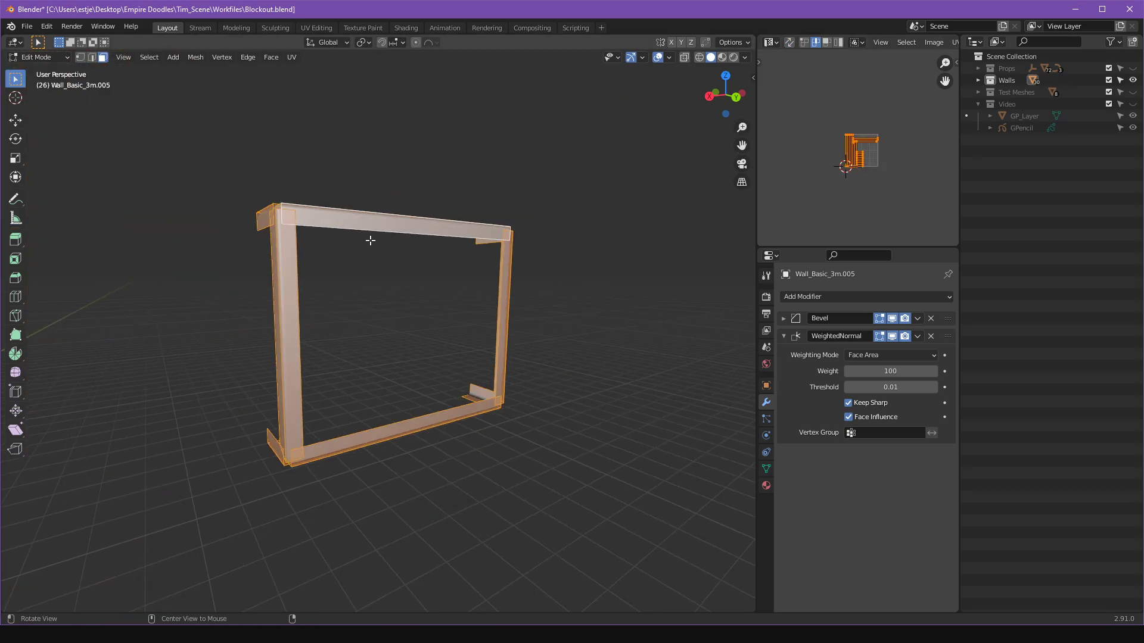
middle_drag(370, 240, 485, 276)
key(Home)
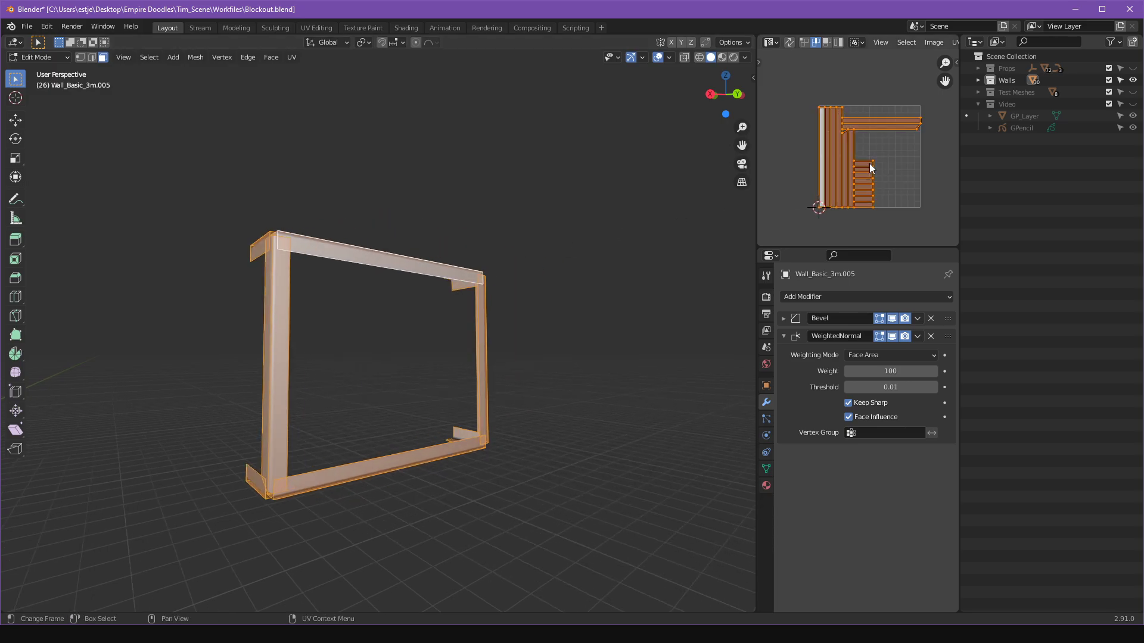
Select the slanted strip face in the UV layout, locate it on the model with UV sync, and select its lower corner vertices on the frame.
middle_drag(429, 225, 225, 161)
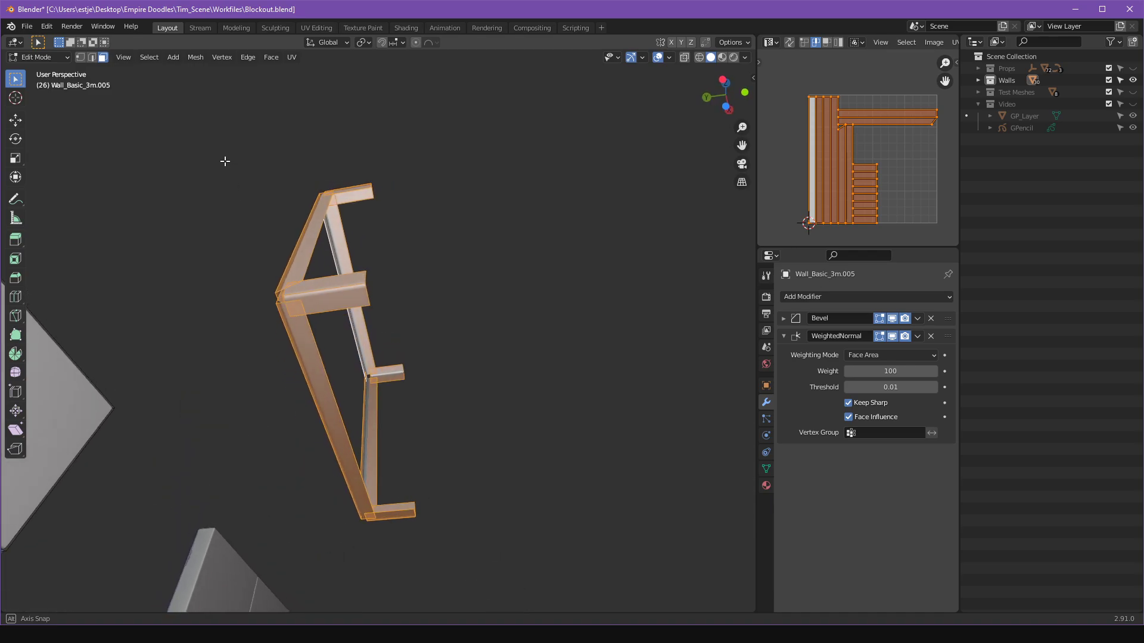
scroll(837, 127, up, 6)
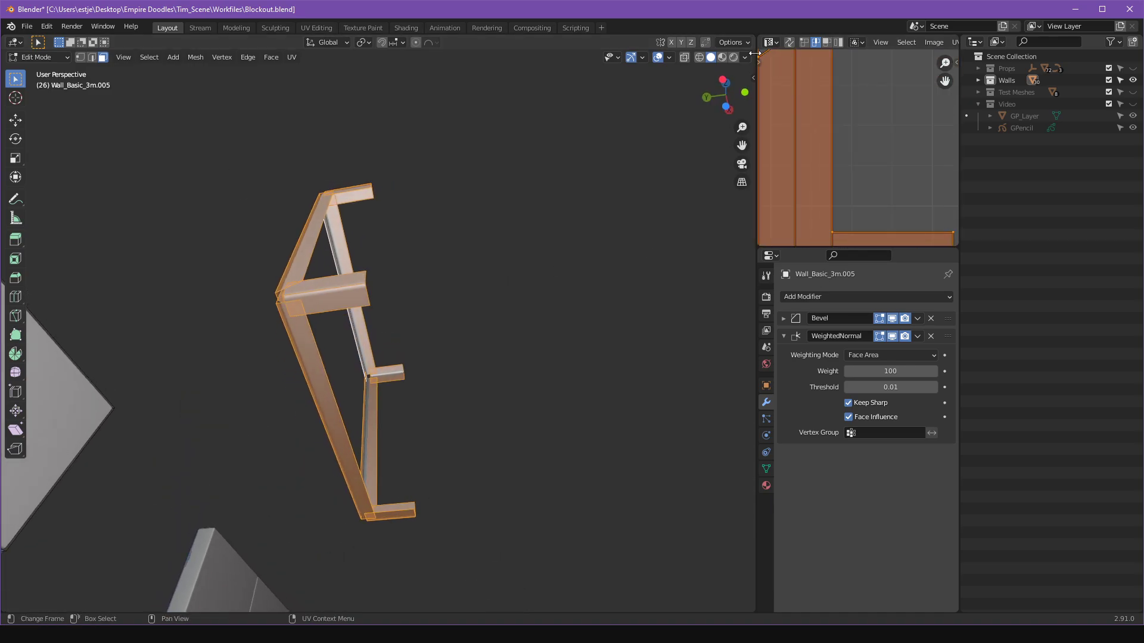
scroll(827, 84, up, 3)
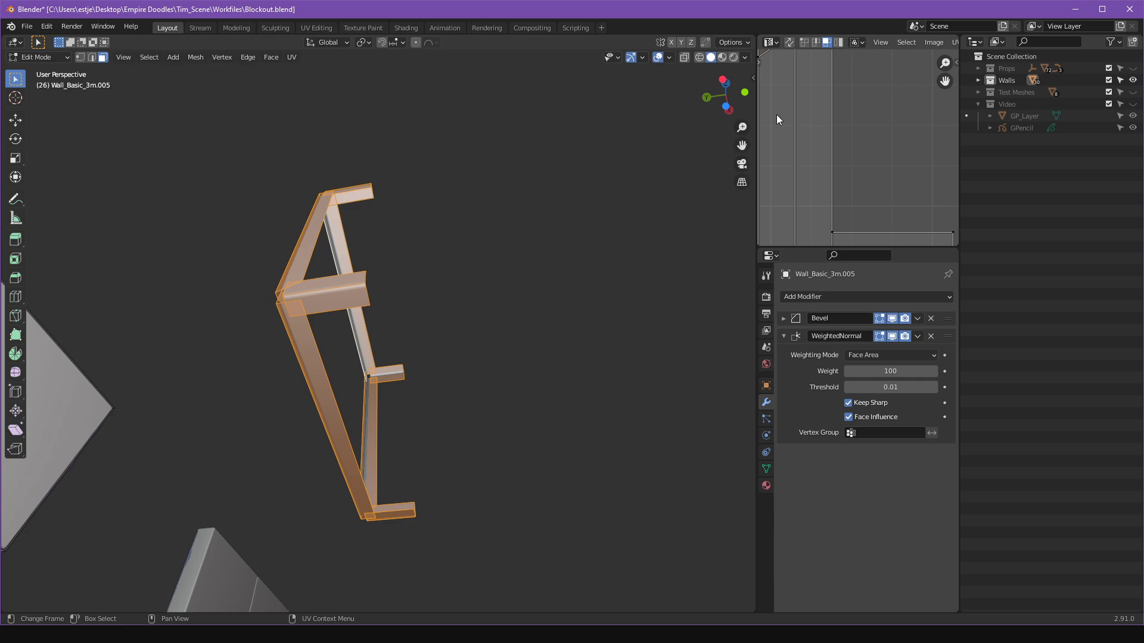
ctrl+alt+drag(798, 175, 910, 191)
click(816, 215)
alt+drag(530, 200, 484, 297)
key(Tab)
key(Tab)
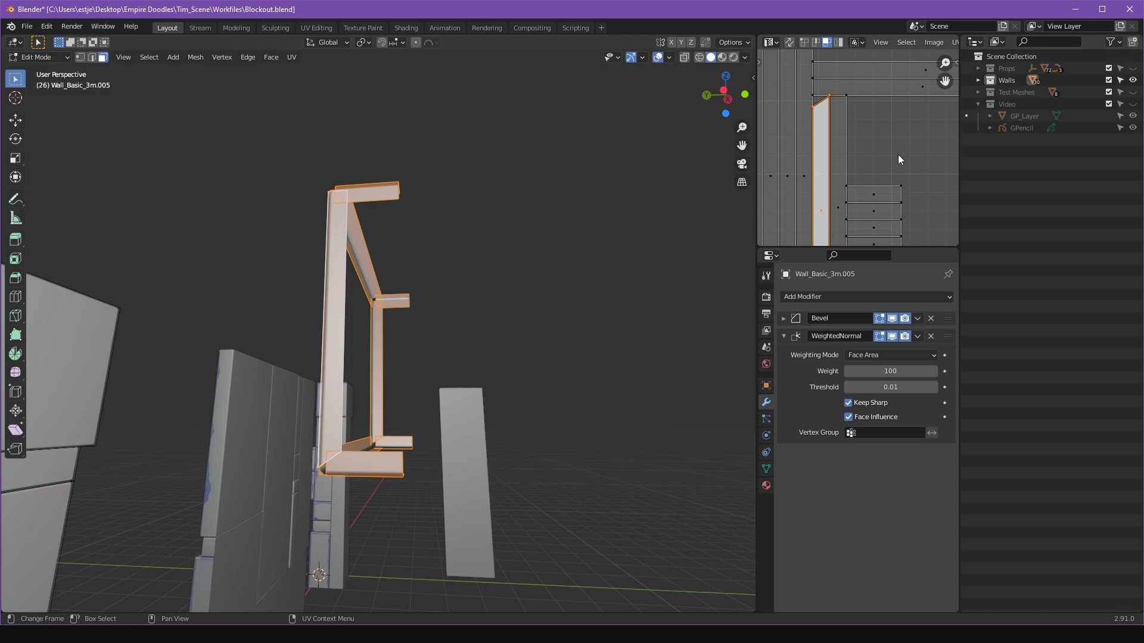
click(791, 42)
click(820, 209)
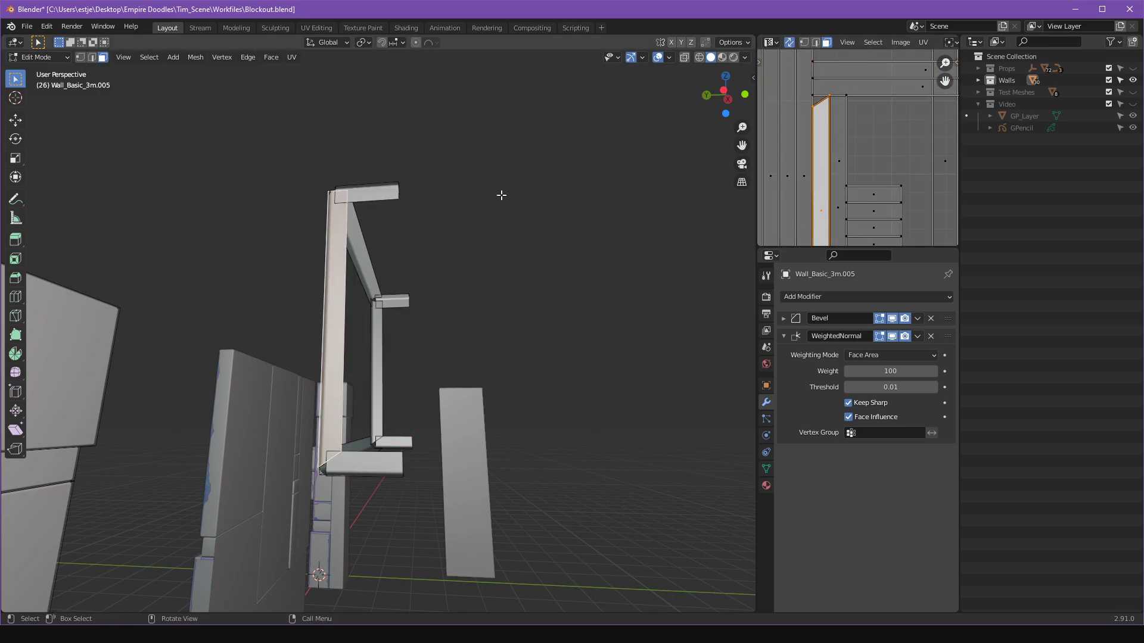
middle_drag(500, 194, 535, 258)
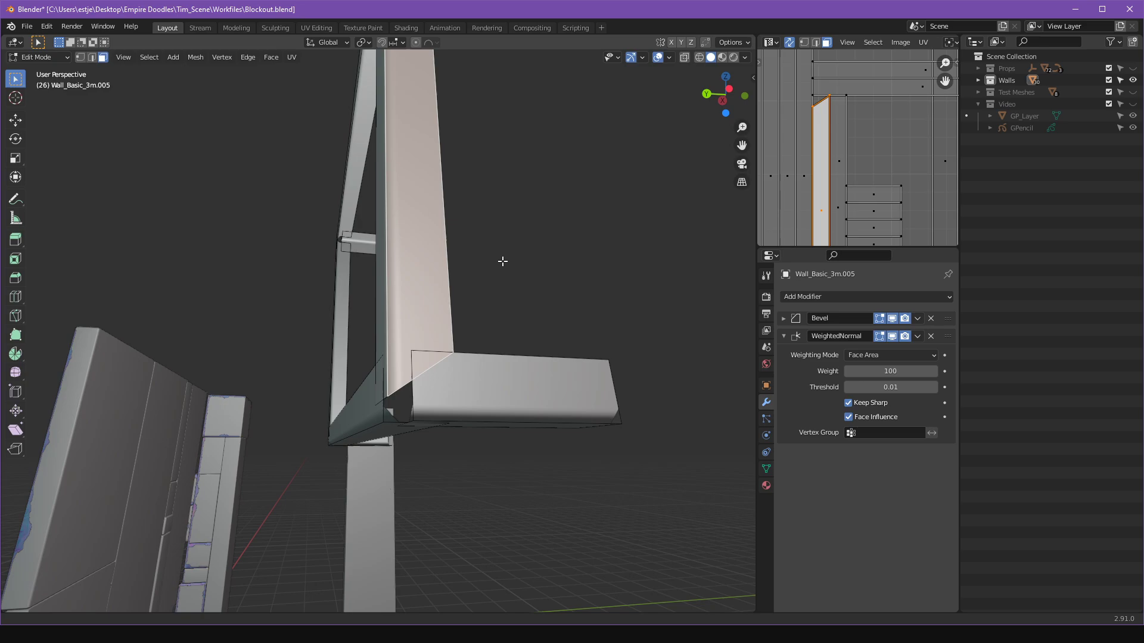
key(1)
click(450, 340)
key(g)
key(y)
right_click(417, 397)
key(g)
key(z)
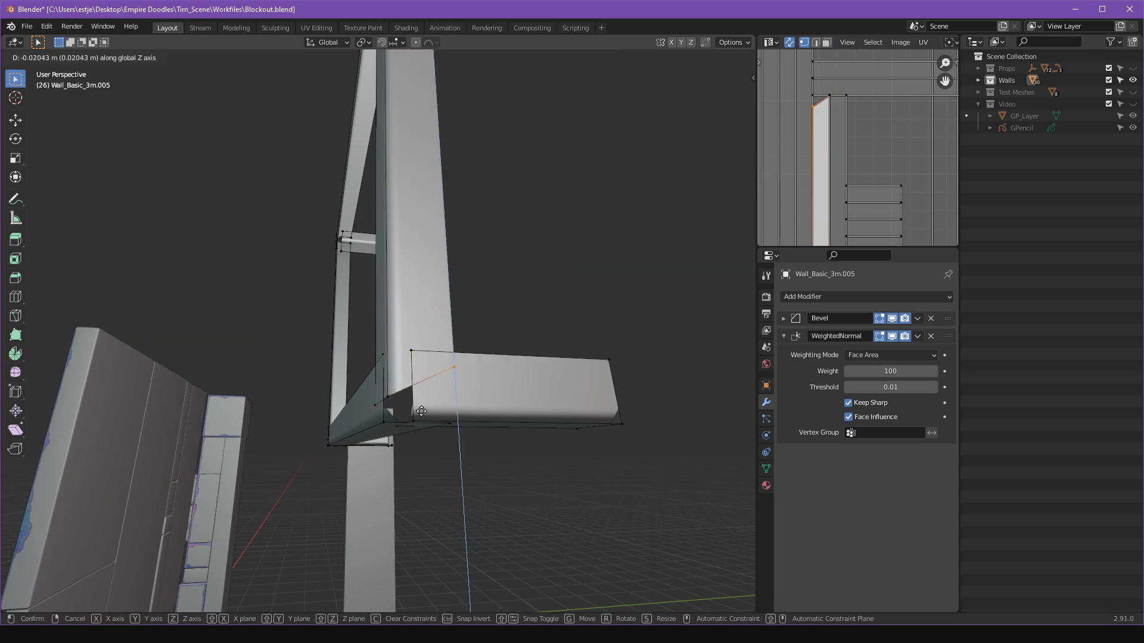
right_click(402, 406)
Change the snapping target to vertices and snap the vertical strip's selected lower corner down along Z to square off its end.
key(ctrl+shift+Tab)
click(406, 411)
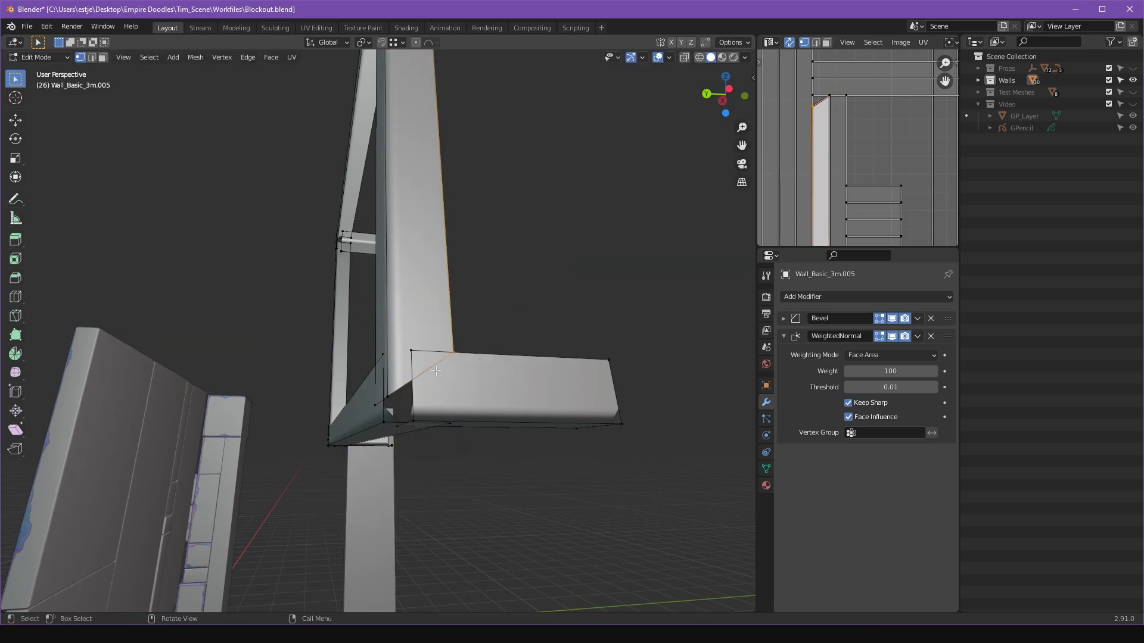
key(g)
key(z)
ctrl+click(391, 396)
Switch to face selection, enable X-ray and select only the faces of the whole frame.
middle_drag(399, 394, 453, 388)
scroll(454, 387, down, 5)
key(Tab)
click(537, 391)
key(a)
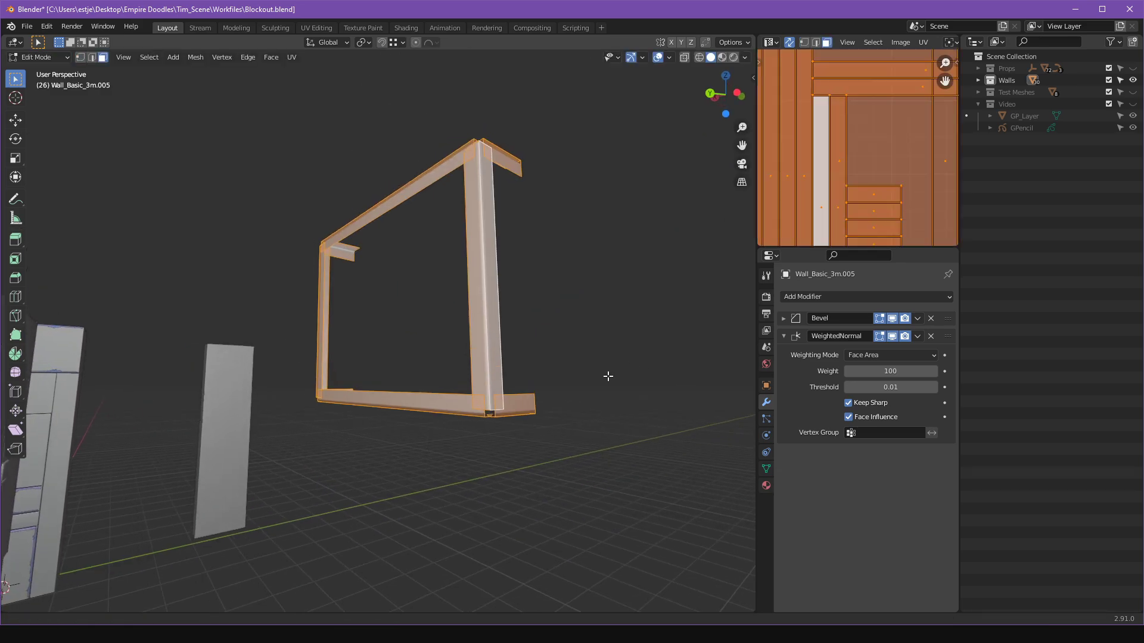
middle_drag(608, 377, 627, 396)
scroll(822, 169, down, 9)
click(681, 151)
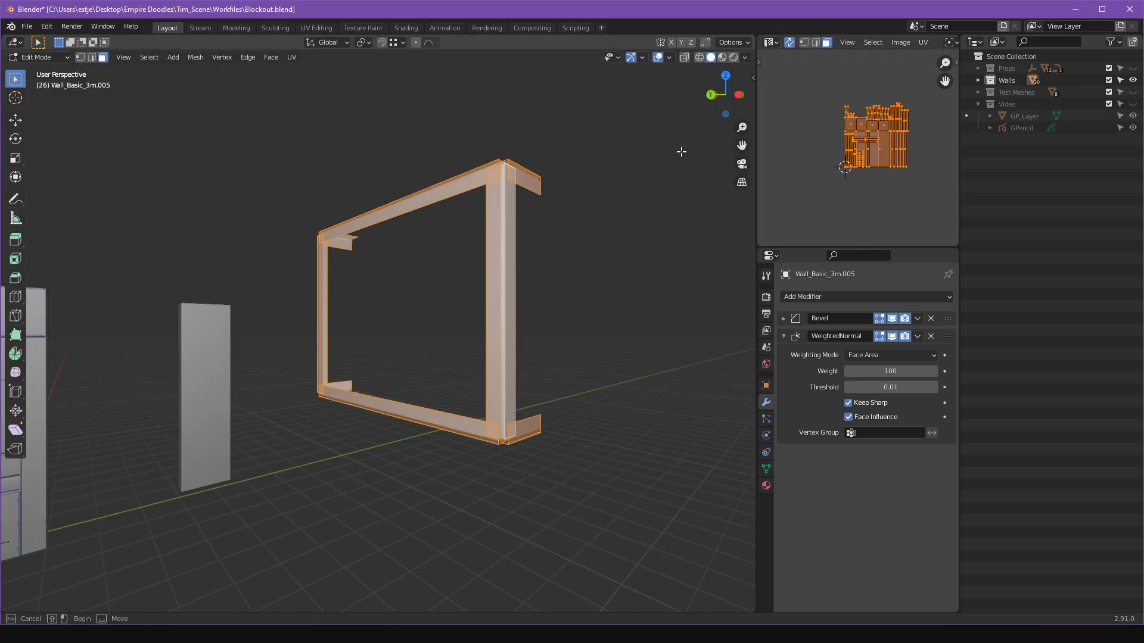
drag(296, 141, 636, 491)
middle_drag(635, 490, 582, 451)
key(alt+z)
drag(275, 158, 602, 497)
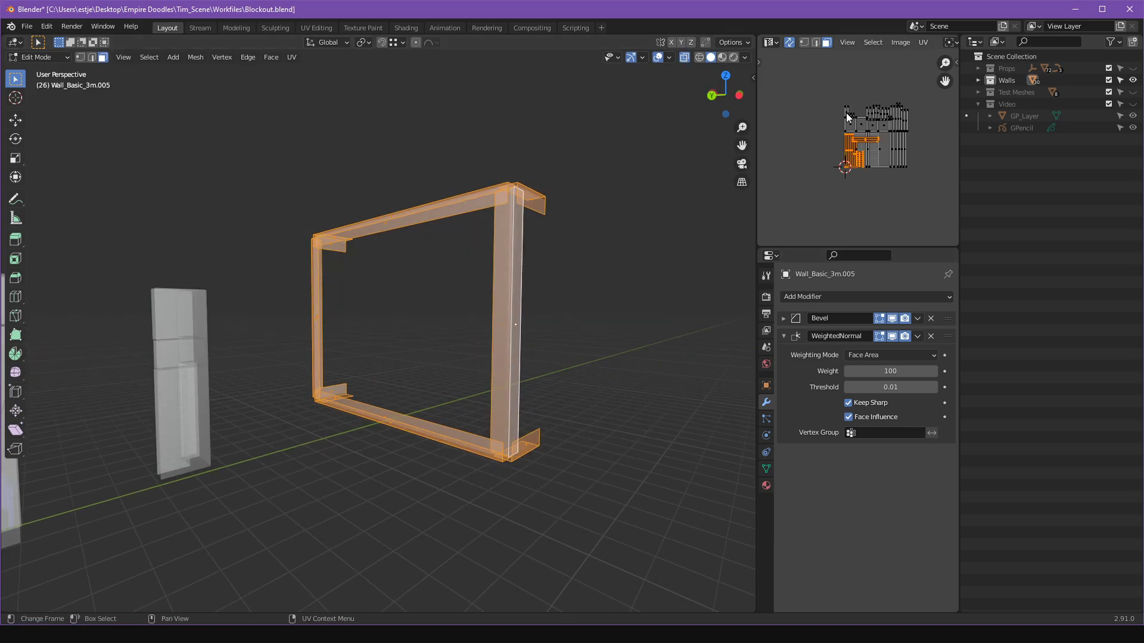
Disable UV sync, unwrap all the frame's faces again and select the short depth strips' UV islands.
click(789, 44)
ctrl+alt+drag(889, 154, 890, 162)
key(a)
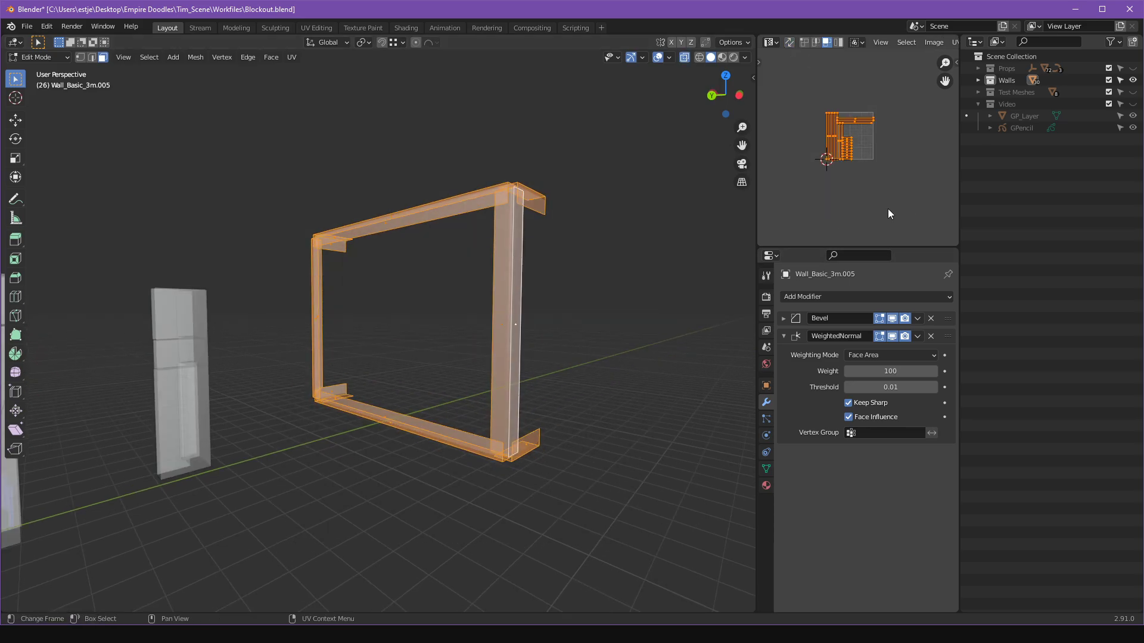
mouse_move(494, 218)
ctrl+alt+mouse_down()
mouse_move(600, 212)
mouse_move(483, 222)
ctrl+alt+mouse_up()
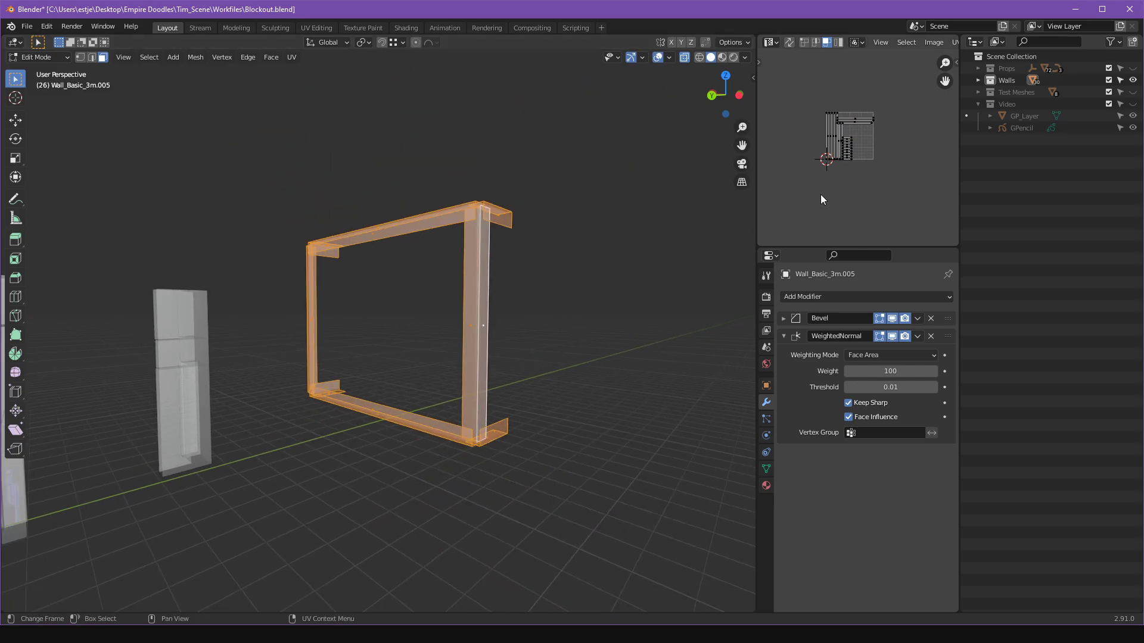
key(alt+a)
drag(201, 159, 569, 498)
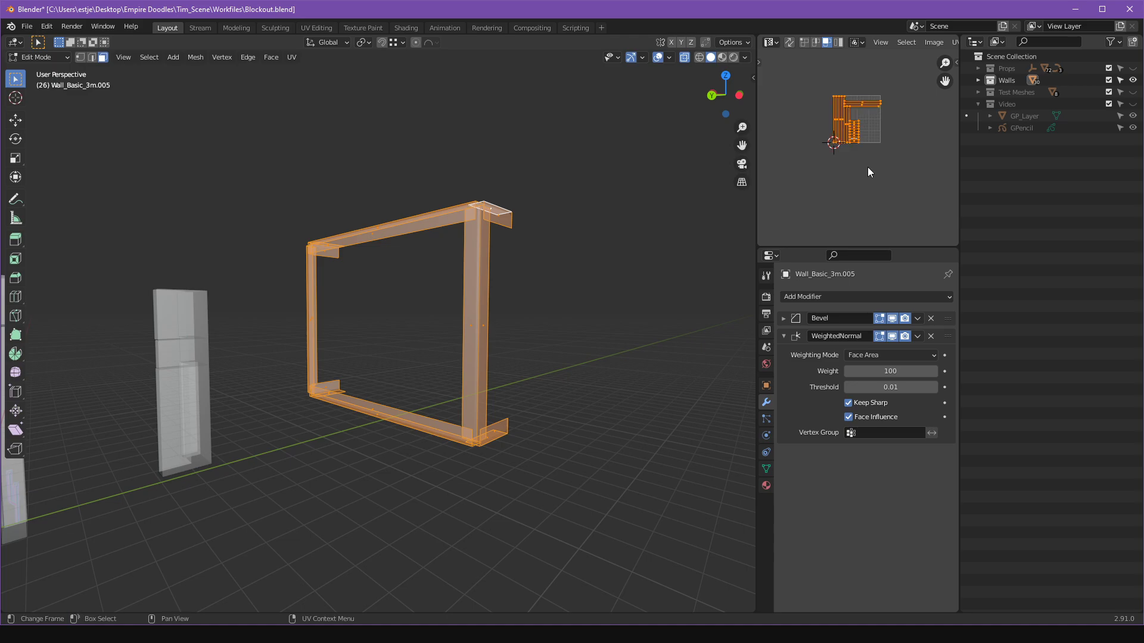
key(u)
click(865, 176)
ctrl+middle_drag(864, 169, 801, 147)
drag(822, 117, 807, 166)
middle_drag(810, 152, 853, 166)
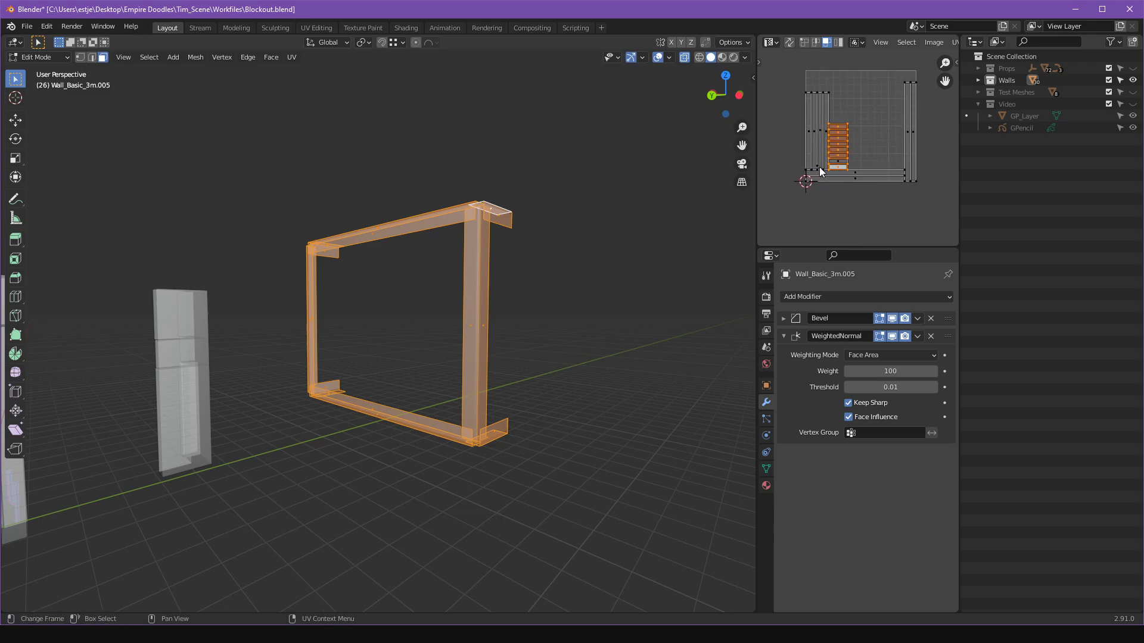
Select the slanted lower corner vertex on the opposite vertical strip and snap it down along Z to square off its end.
middle_drag(381, 280, 562, 291)
ctrl+middle_drag(512, 328, 381, 464)
middle_drag(274, 451, 271, 424)
key(1)
click(374, 404)
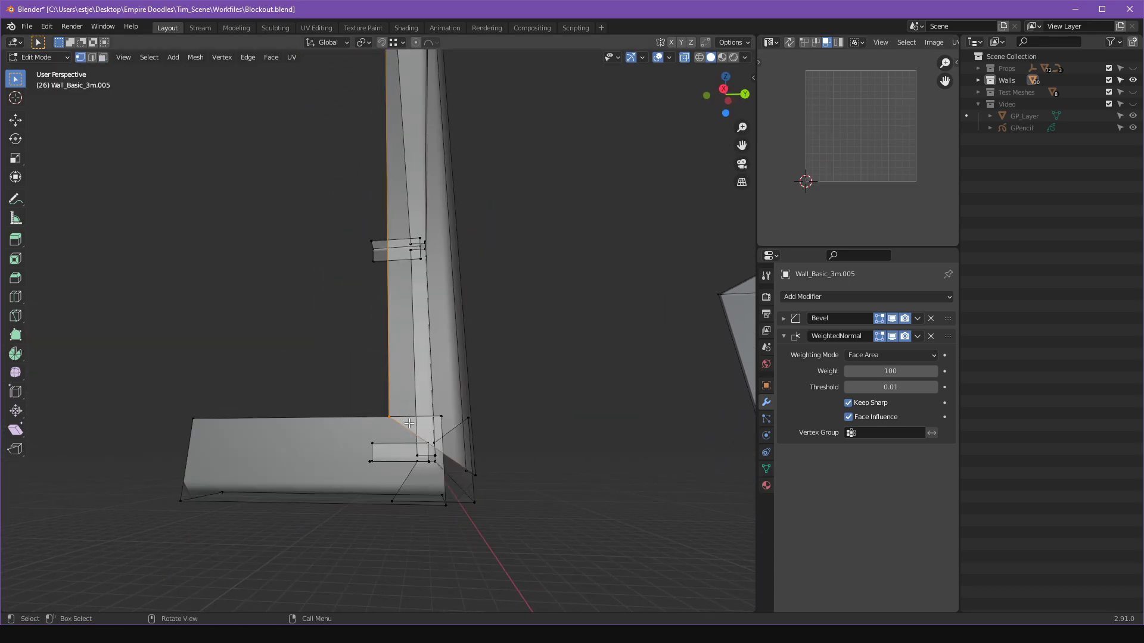
click(430, 424)
key(g)
key(z)
click(517, 460)
Select all faces of the frame, unwrap them again and box-select the short depth strips' UV islands.
key(3)
key(a)
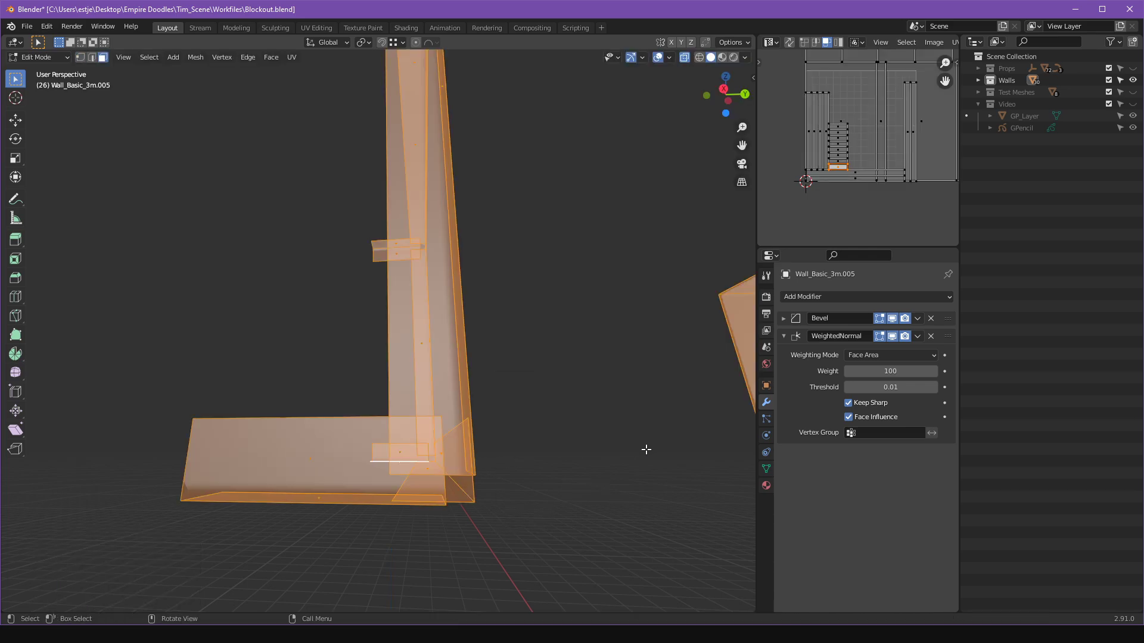
middle_drag(645, 449, 468, 471)
drag(500, 455, 215, 136)
middle_drag(470, 283, 442, 294)
key(a)
middle_drag(848, 125, 892, 127)
key(u)
click(862, 129)
drag(895, 126, 856, 218)
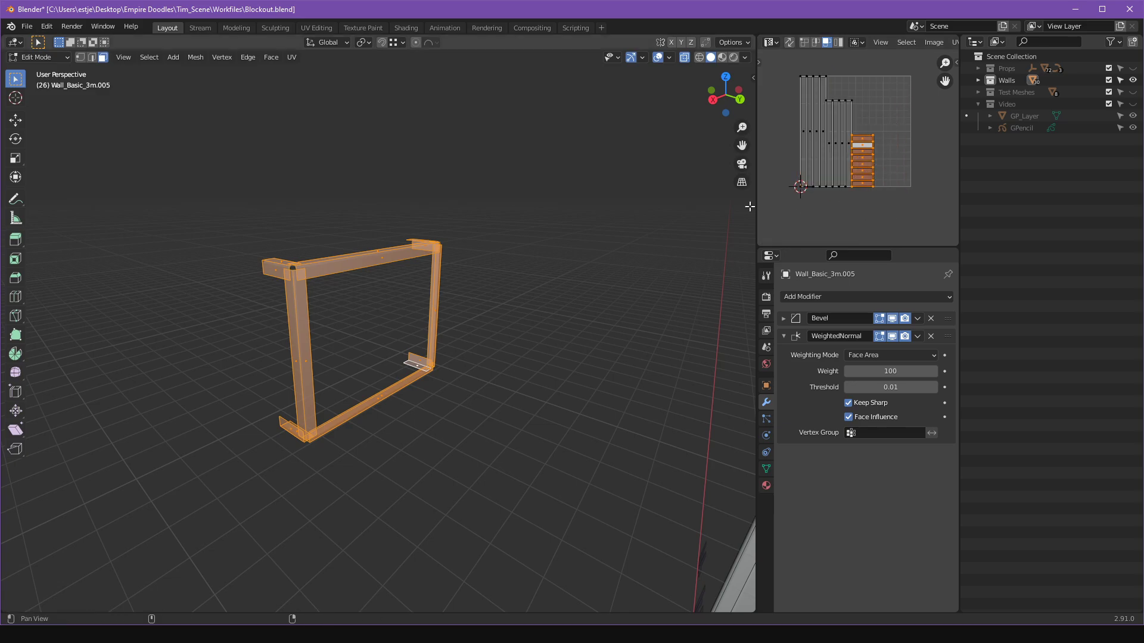
Swap the 3D viewport and UV editor areas so the UV editor takes the large area.
right_click(757, 105)
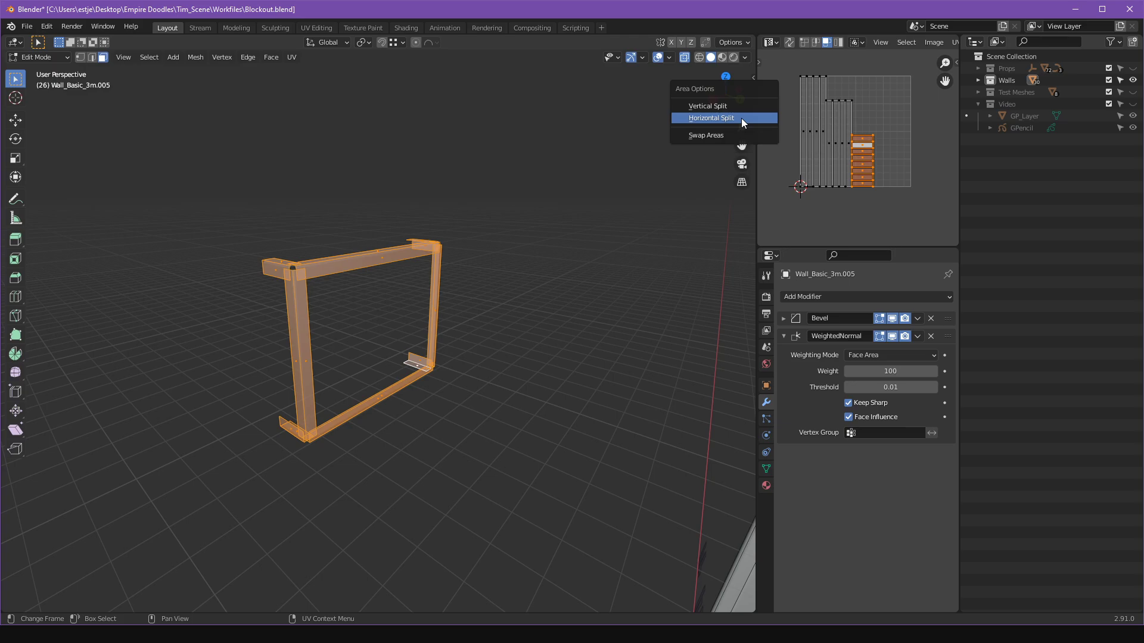
click(741, 118)
key(Escape)
right_click(756, 103)
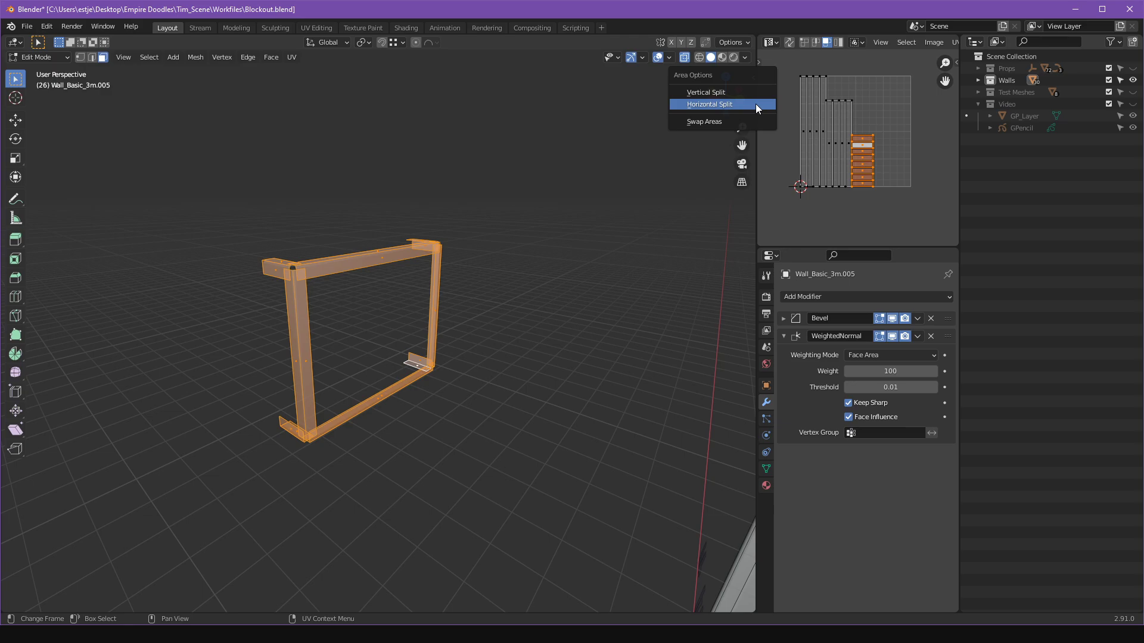
right_click(756, 106)
click(705, 124)
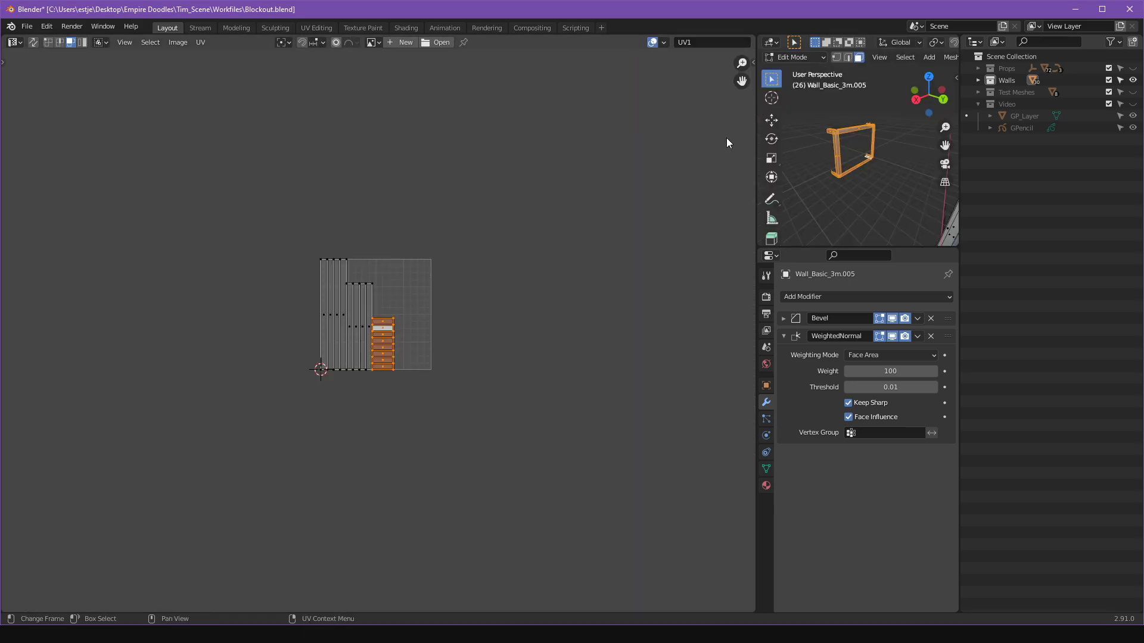
Show the UV Toolkit tools in the UV editor's sidebar.
scroll(617, 217, up, 3)
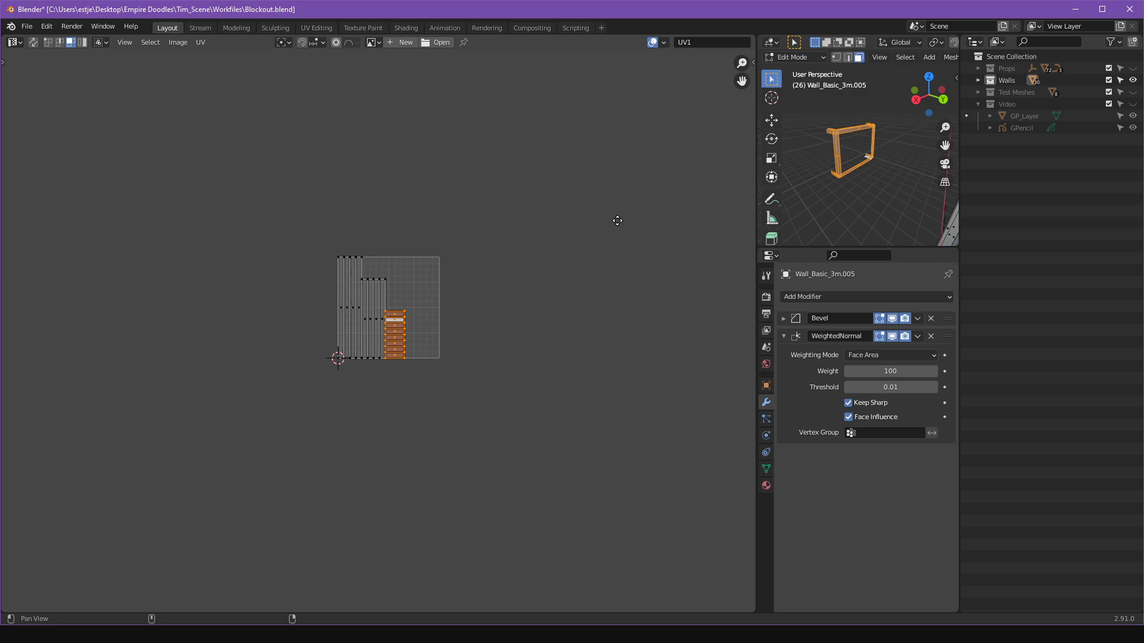
key(n)
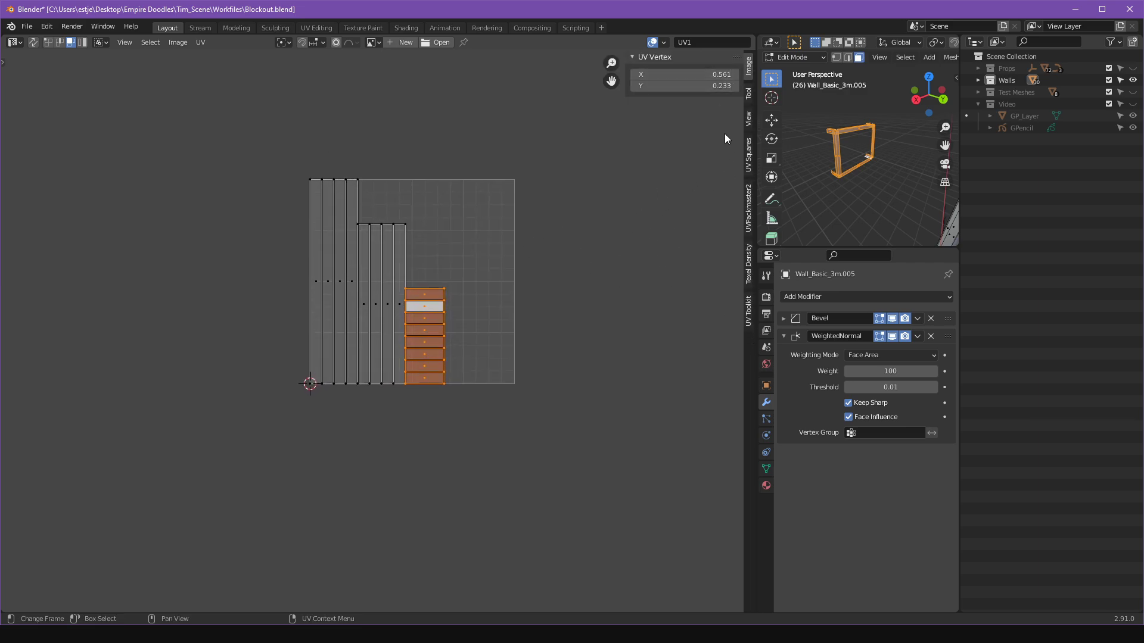
click(748, 321)
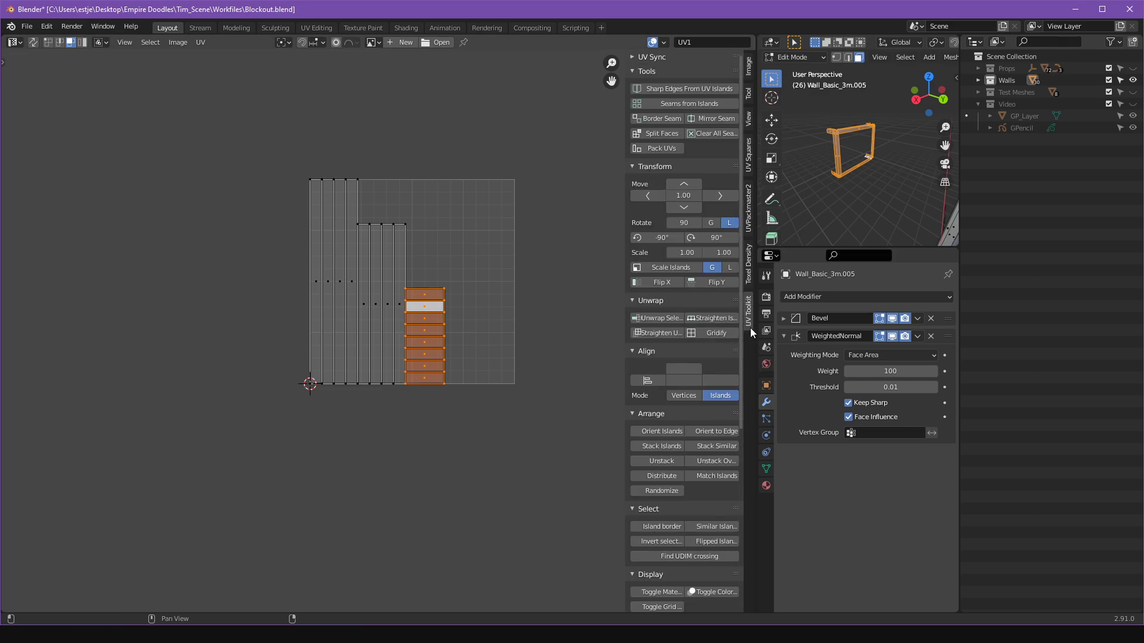
middle_drag(563, 213, 540, 240)
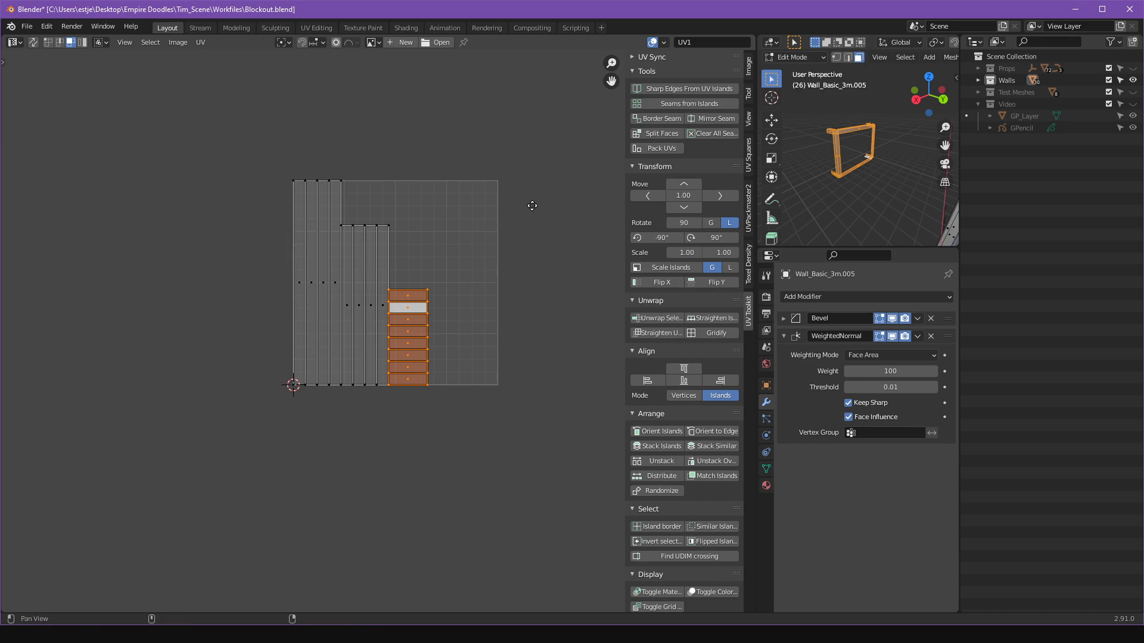
Rotate the selected short depth islands a quarter turn clockwise so they run upright like the long strips.
scroll(513, 197, up, 1)
key(r)
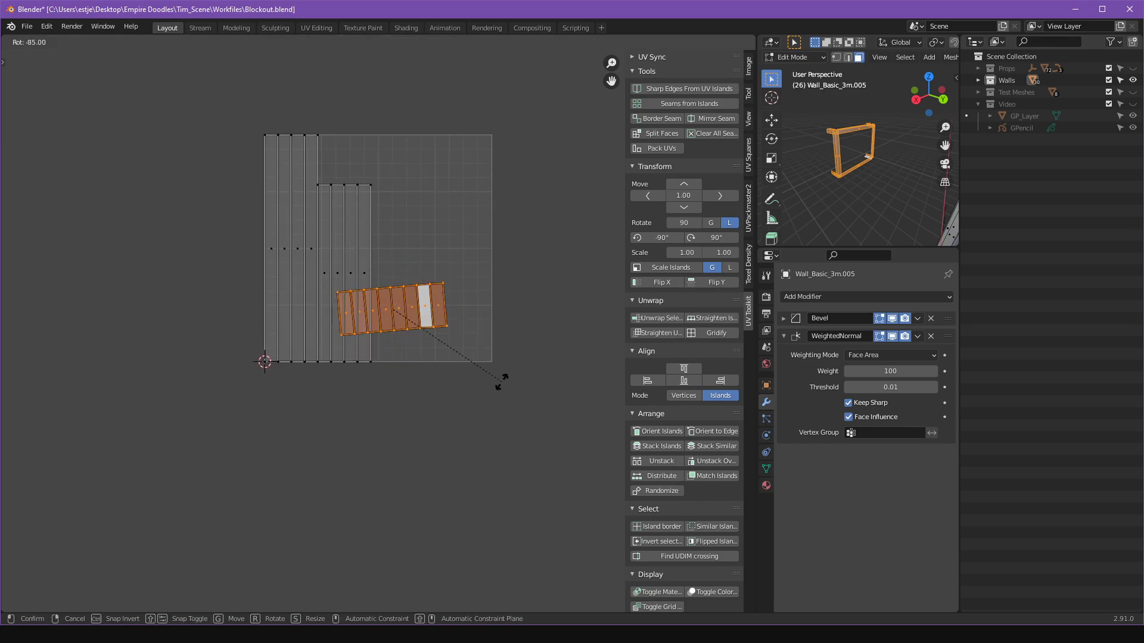
click(498, 385)
click(498, 327)
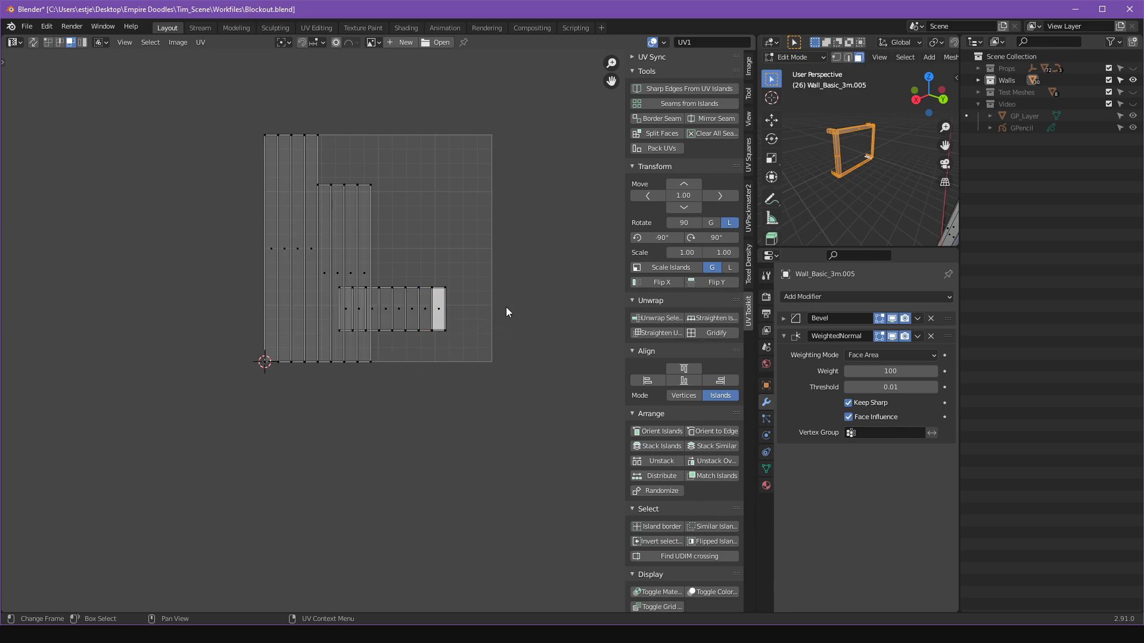
Undo the single-island selections and box-select all the rotated short islands again.
click(426, 306)
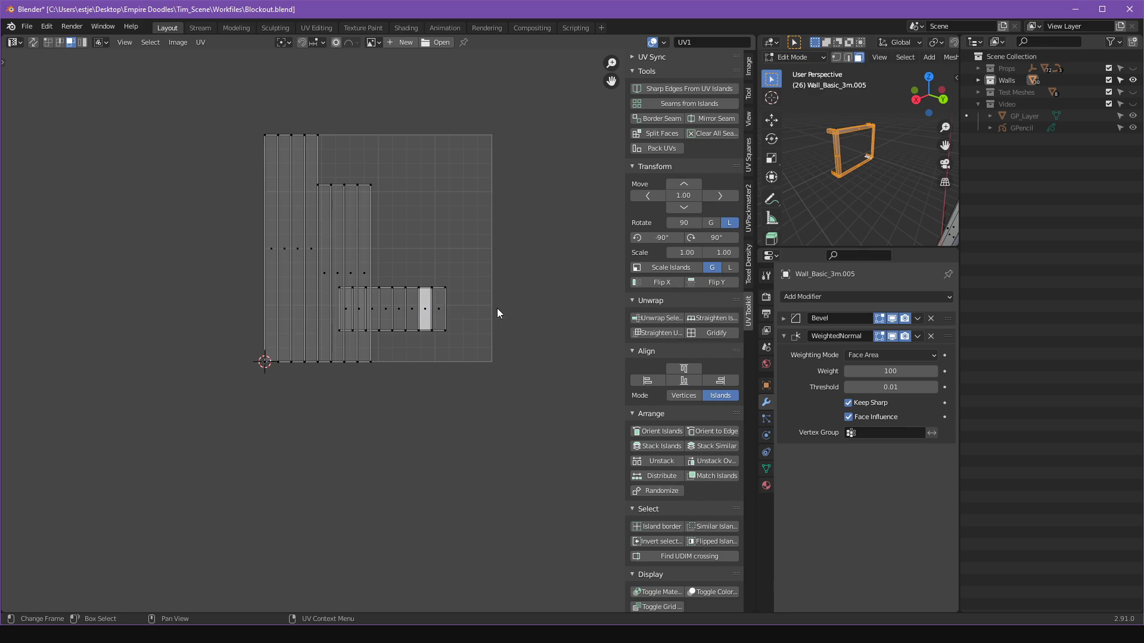
key(ctrl+z)
key(ctrl+z)
key(ctrl+z)
key(ctrl+z)
key(ctrl+z)
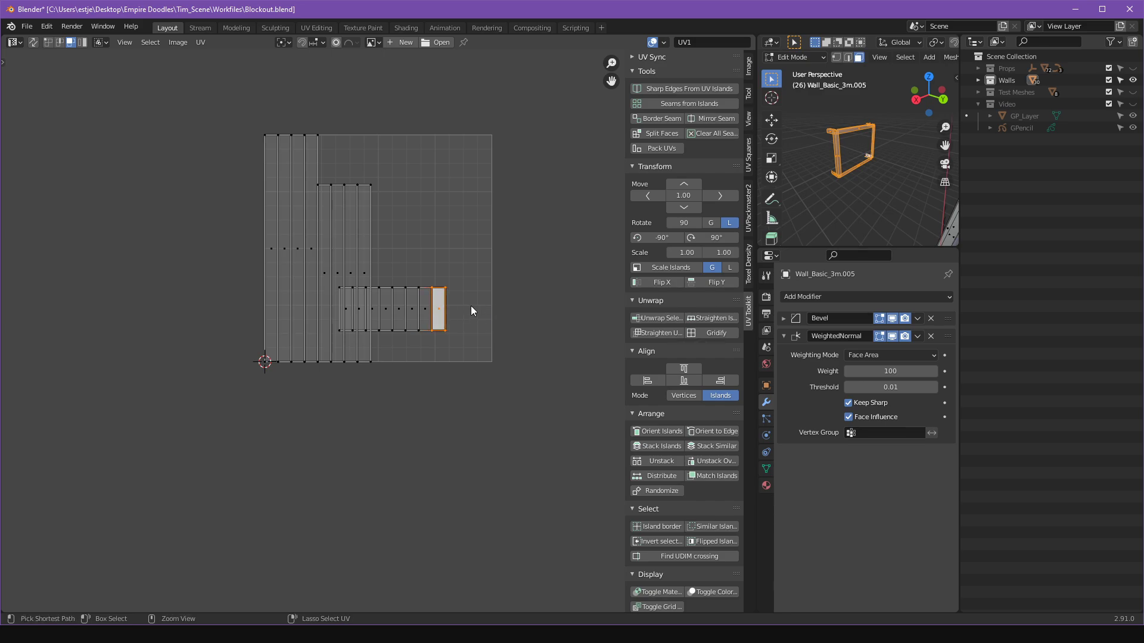
click(497, 287)
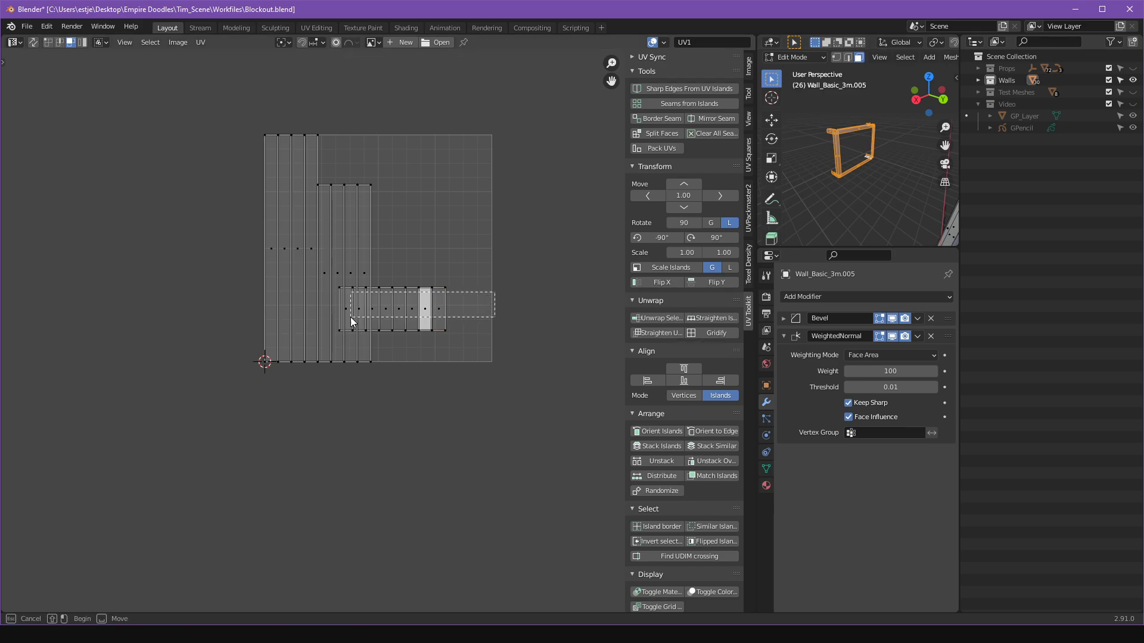
drag(352, 322, 352, 322)
key(Tab)
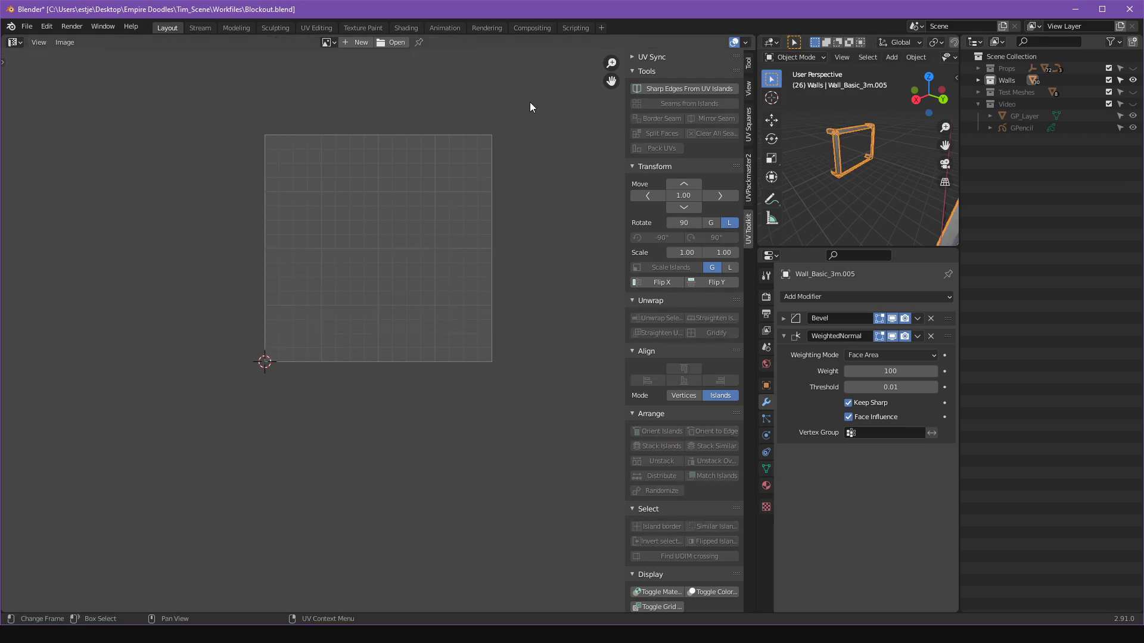
key(Tab)
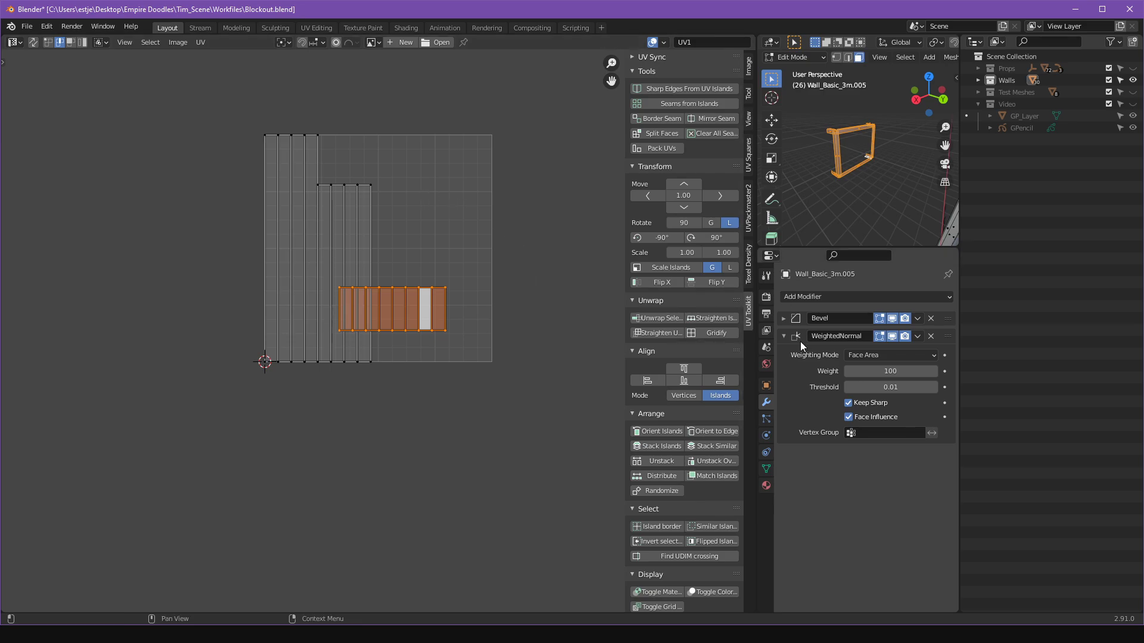
Replace the frame's WallBase material with the Decal material.
click(766, 486)
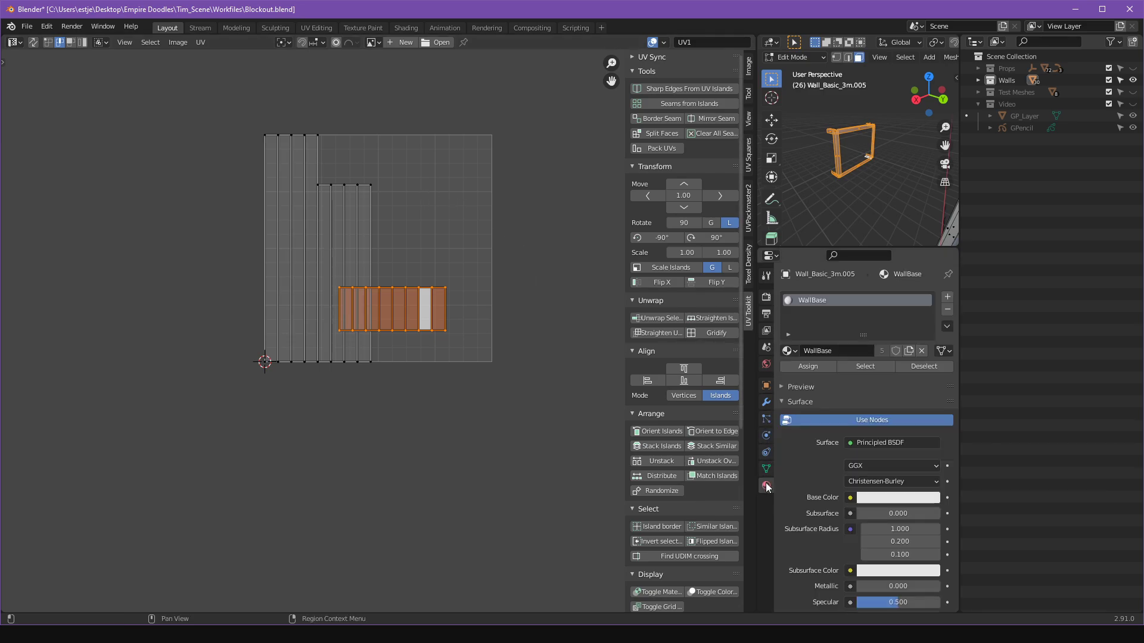
click(790, 352)
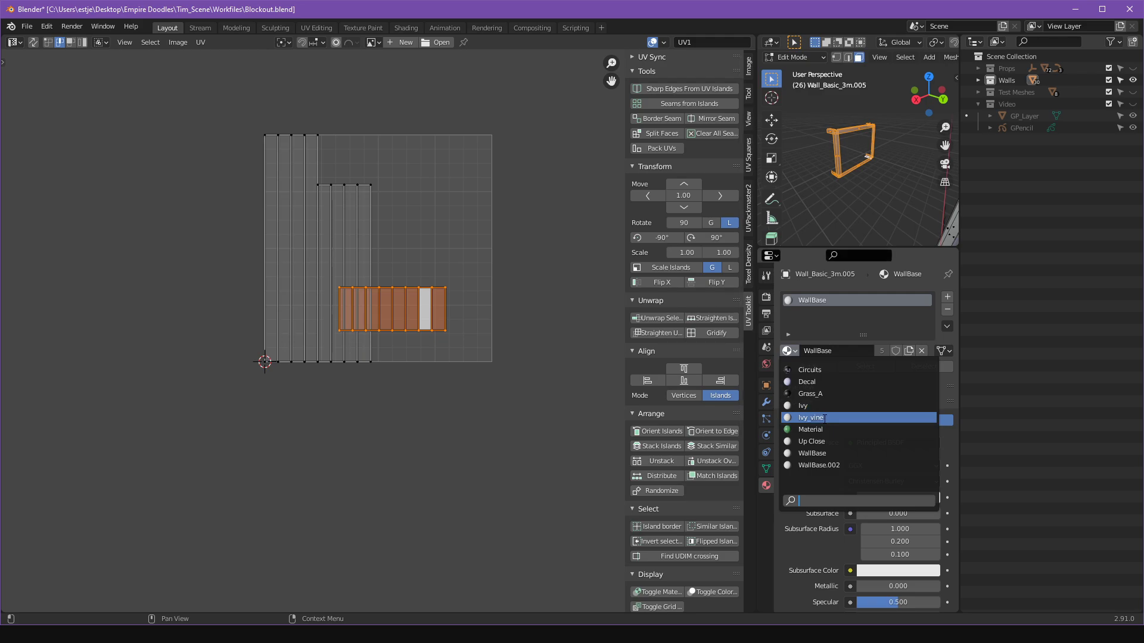
click(840, 382)
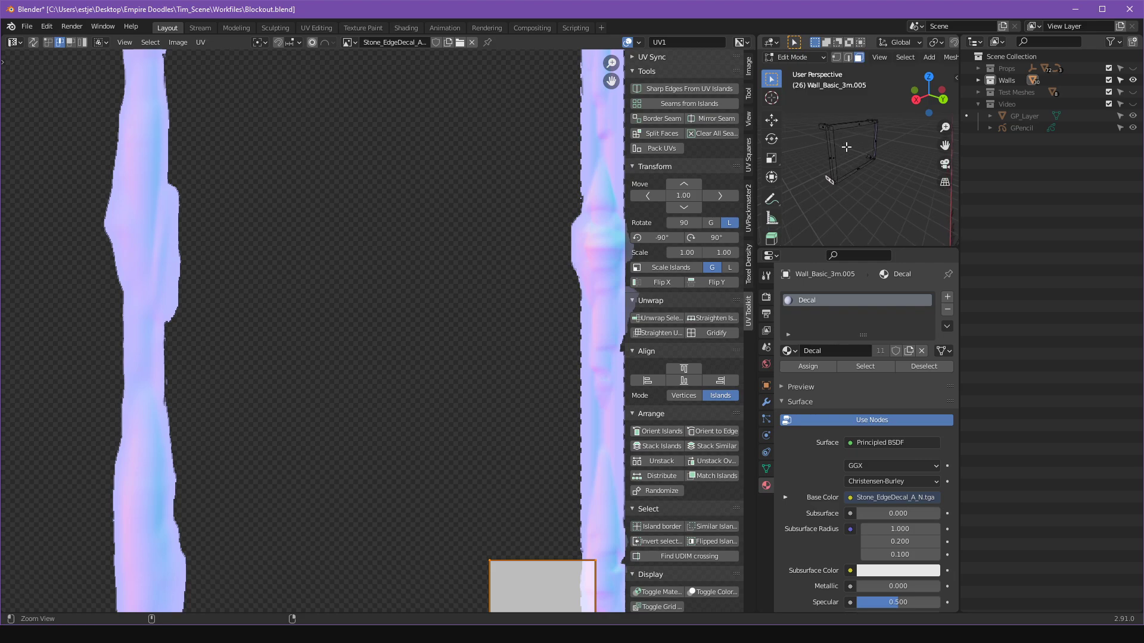
scroll(417, 250, down, 9)
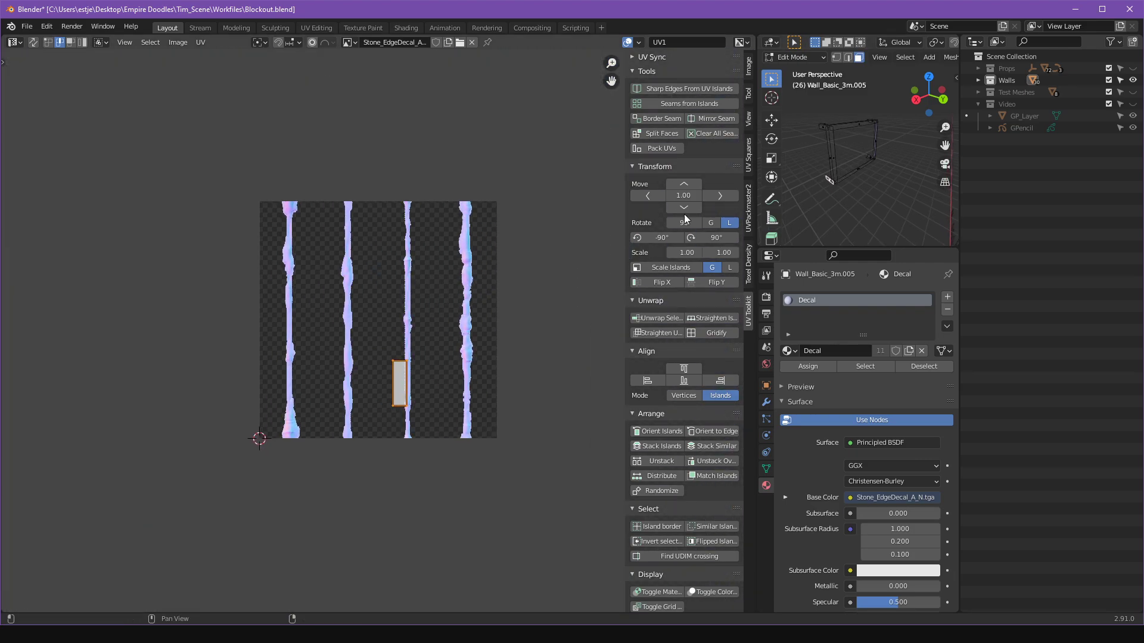
Select all faces of the frame and all their UV islands over the decal texture.
click(828, 179)
key(a)
middle_drag(498, 284, 510, 255)
ctrl+middle_drag(510, 255, 513, 248)
key(a)
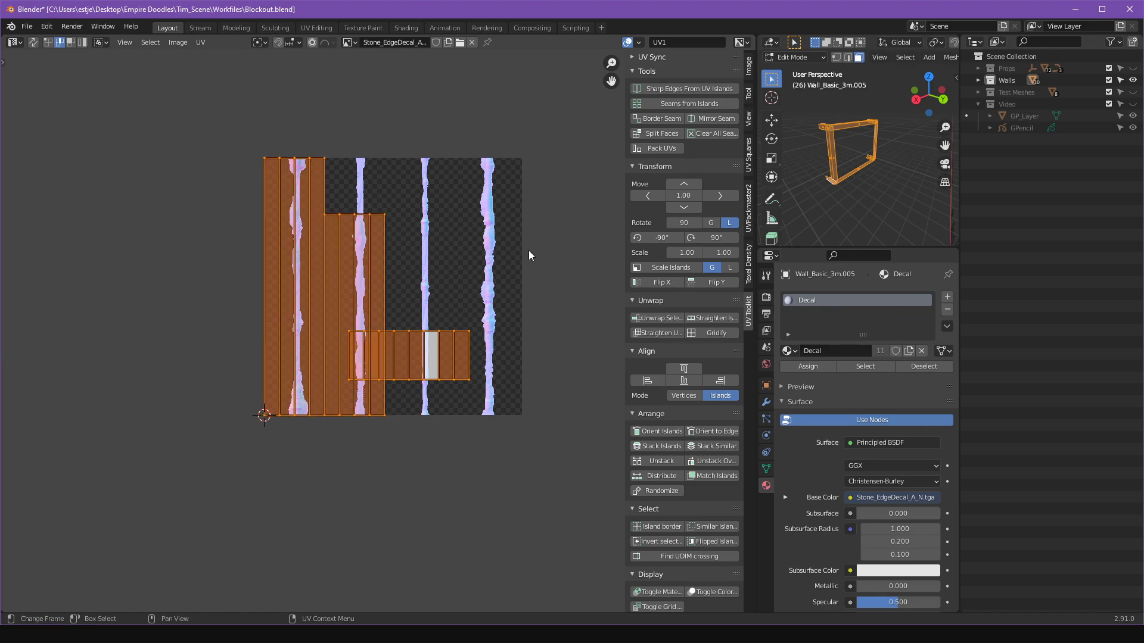
Select one linked vertical strip island and one linked short depth island and move each away from the others.
click(527, 251)
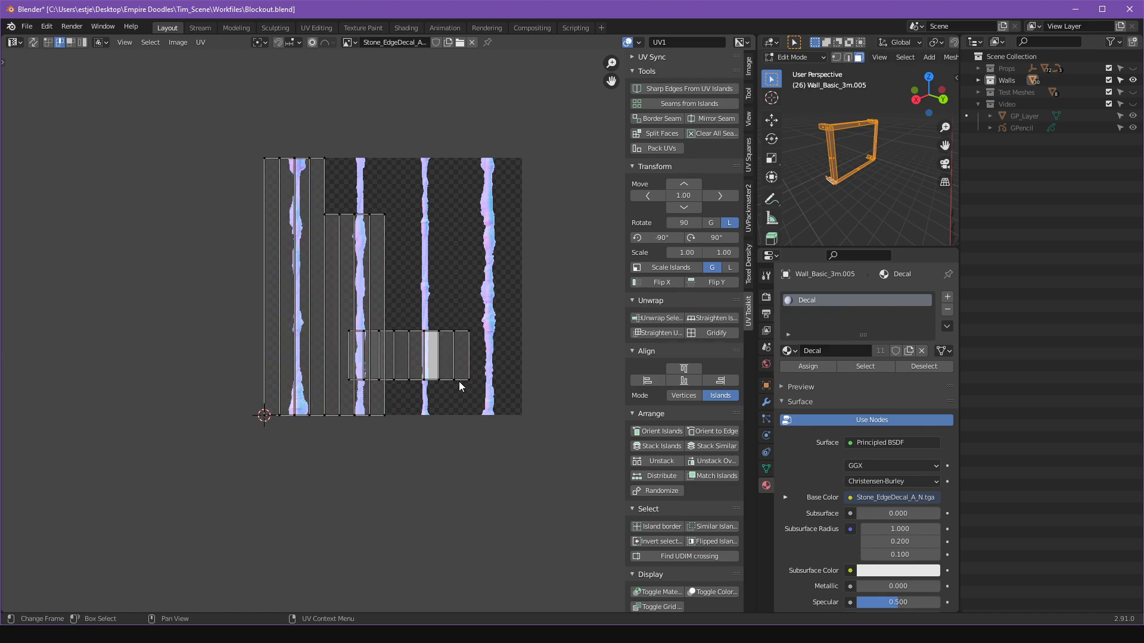
drag(502, 337, 363, 395)
click(376, 308)
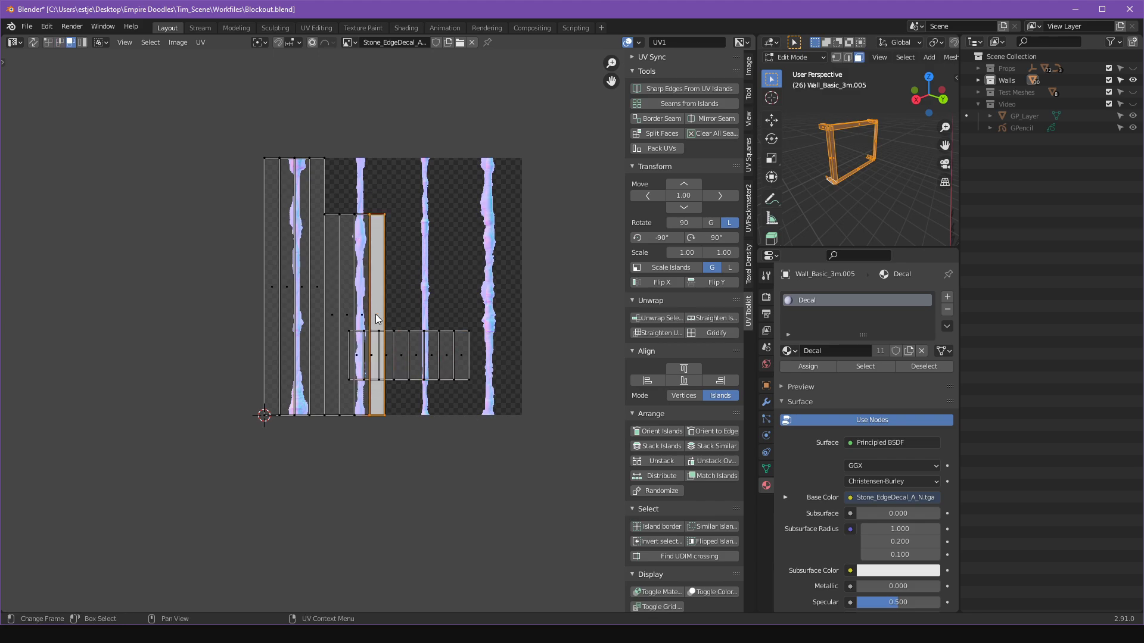
key(l)
key(g)
click(455, 200)
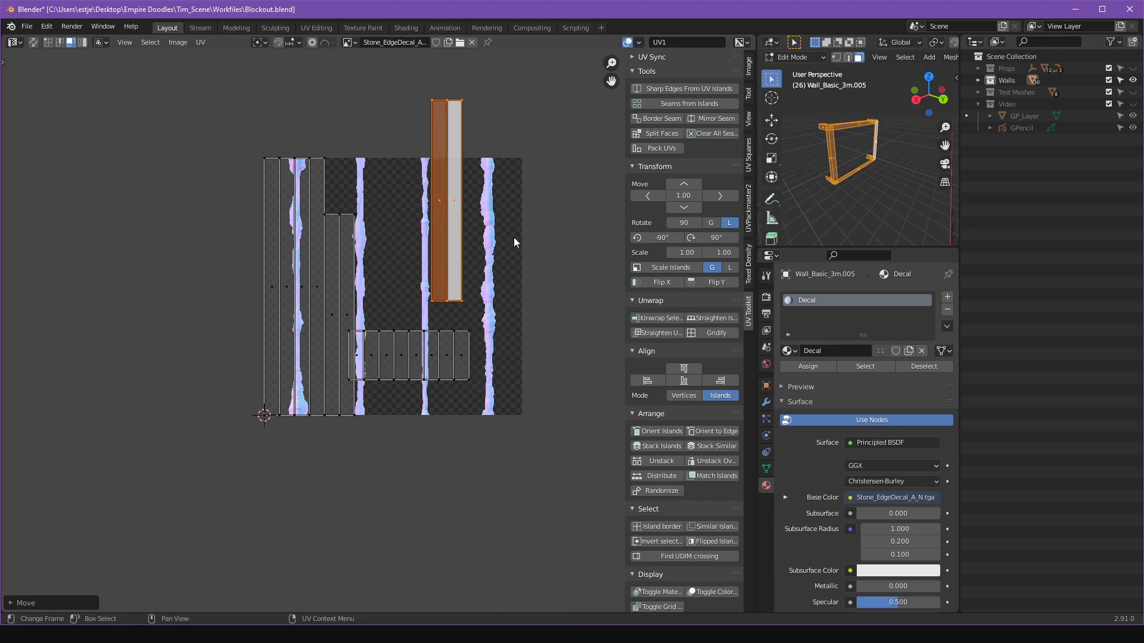
click(463, 350)
key(l)
key(g)
click(515, 329)
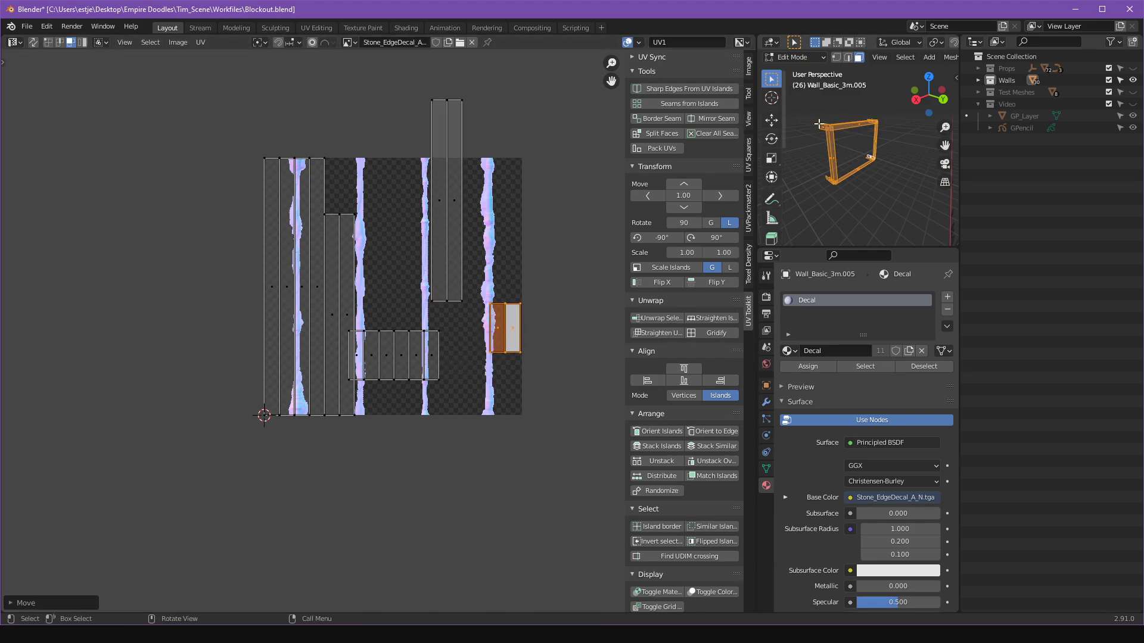
Select all faces and UV islands of the frame and align the islands to the bottom and left.
alt+shift+drag(823, 132, 875, 192)
mouse_move(875, 192)
ctrl+alt+mouse_down()
mouse_move(858, 141)
mouse_move(879, 145)
mouse_move(869, 190)
ctrl+alt+mouse_up()
click(403, 337)
ctrl+alt+drag(832, 139, 1009, 149)
key(a)
key(a)
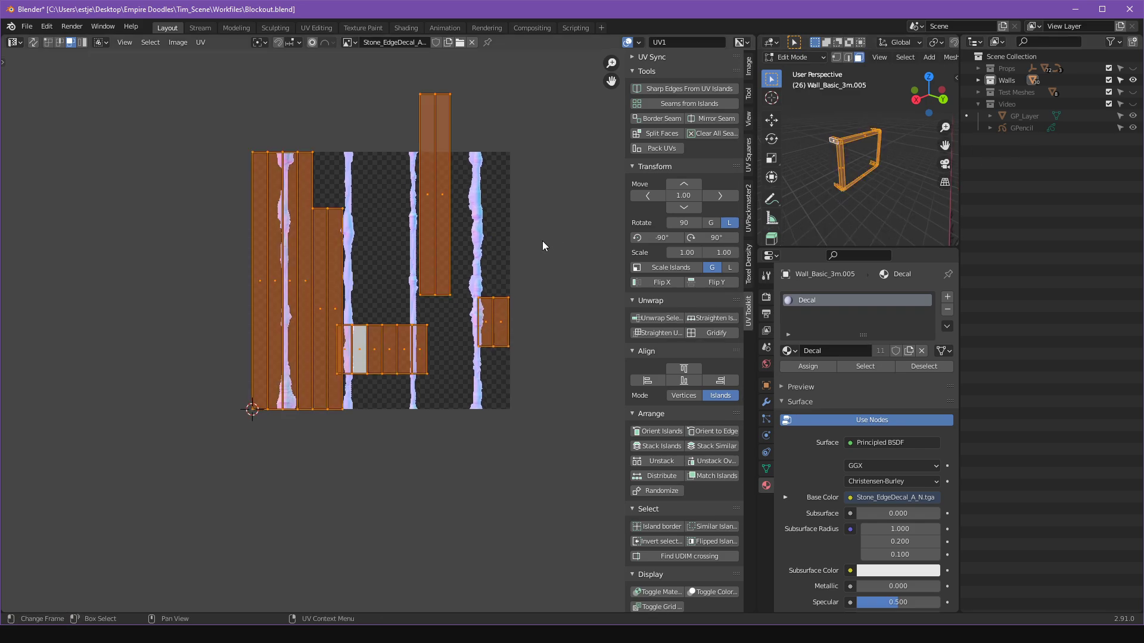
alt+drag(512, 243, 511, 244)
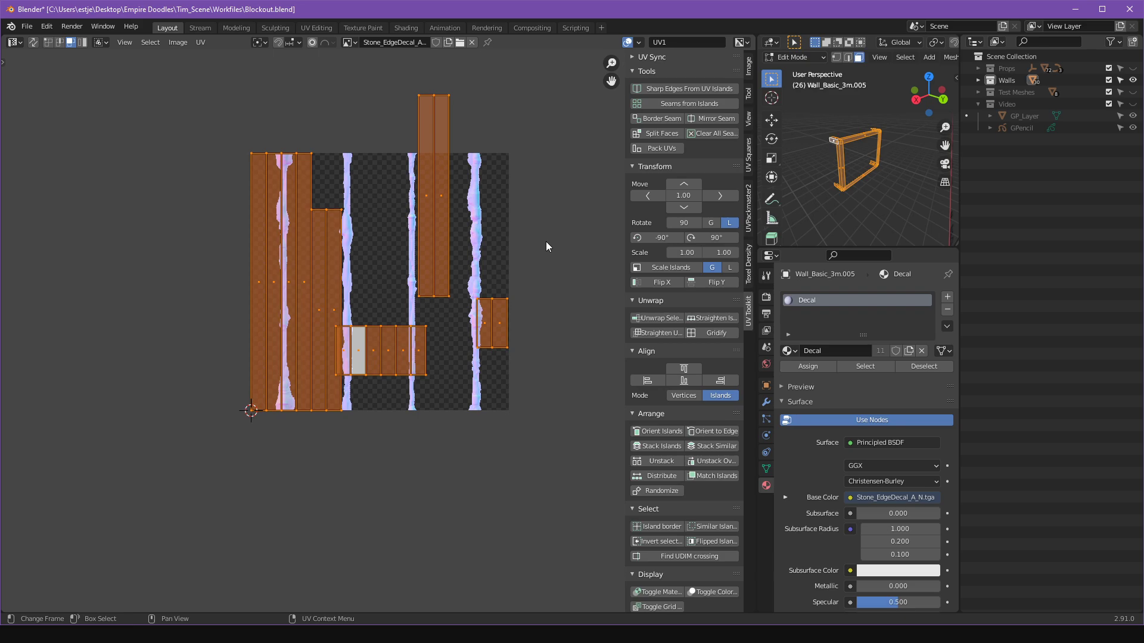
click(685, 381)
click(647, 381)
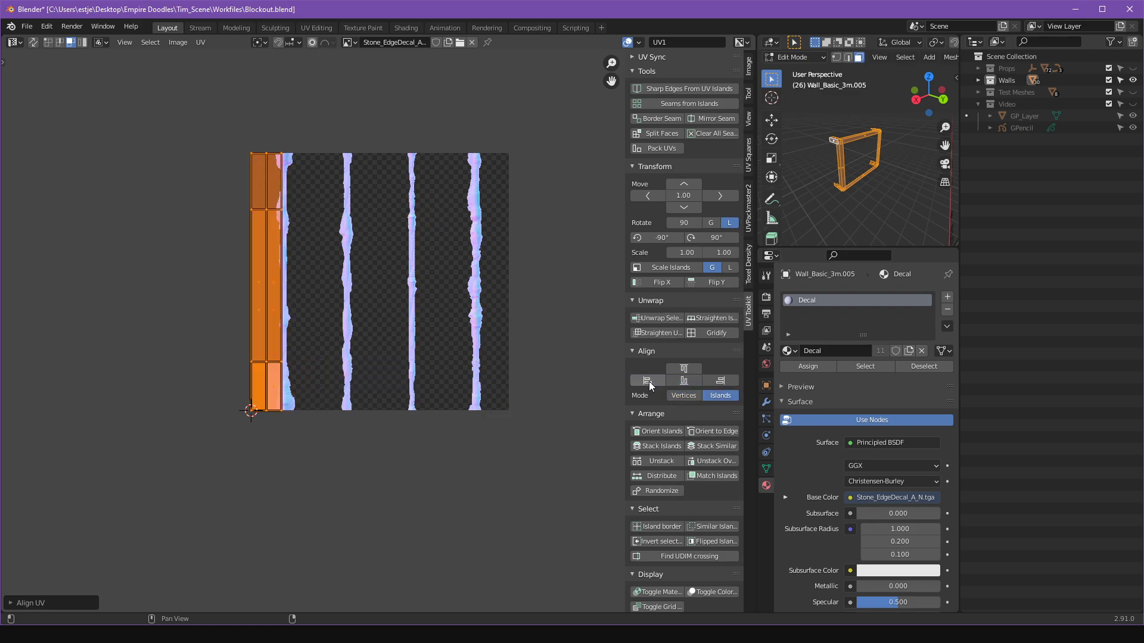
Move the stacked UV islands along X until their middle seam is centred on the decal texture's first stone edge strip.
middle_drag(205, 136, 241, 149)
drag(240, 149, 339, 480)
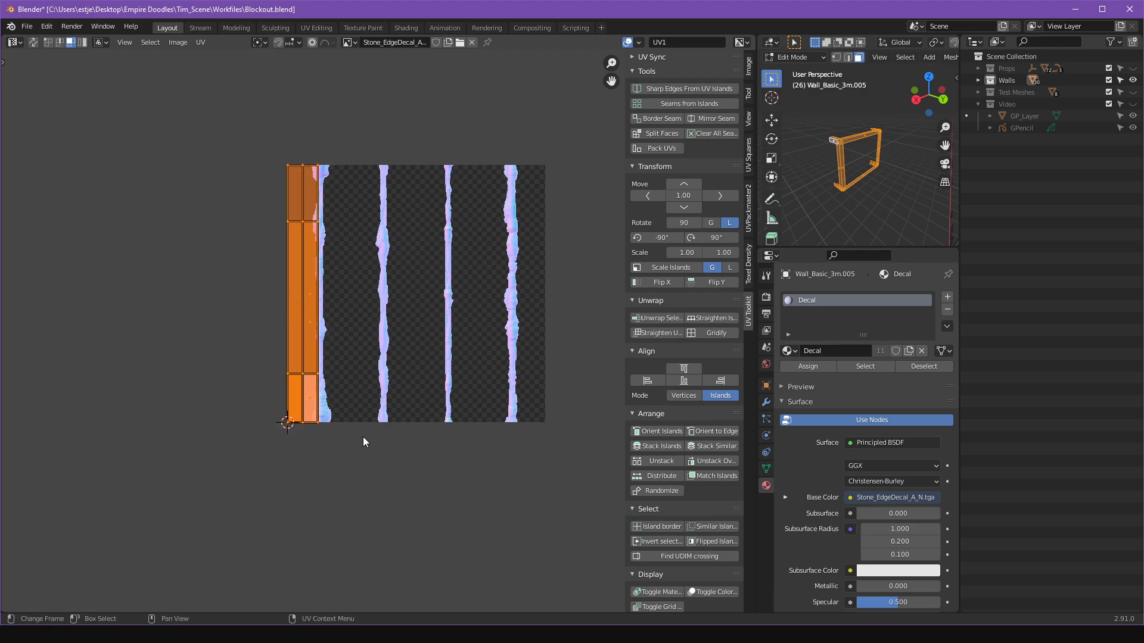
key(g)
key(x)
click(378, 436)
ctrl+middle_drag(343, 312, 418, 360)
middle_drag(418, 360, 429, 359)
key(g)
key(x)
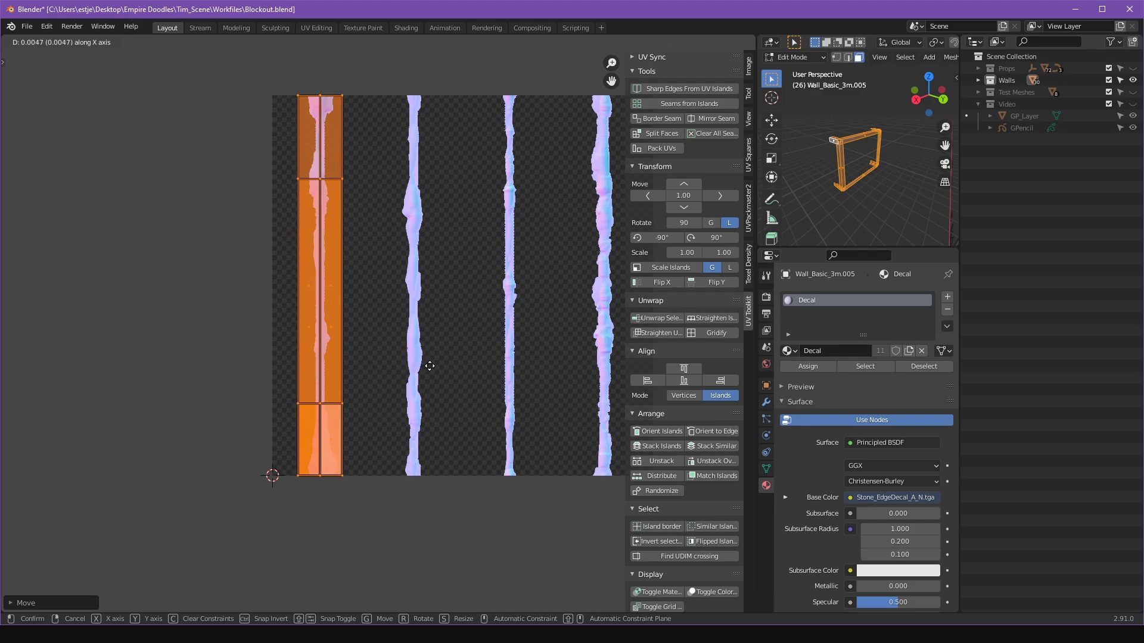
click(432, 372)
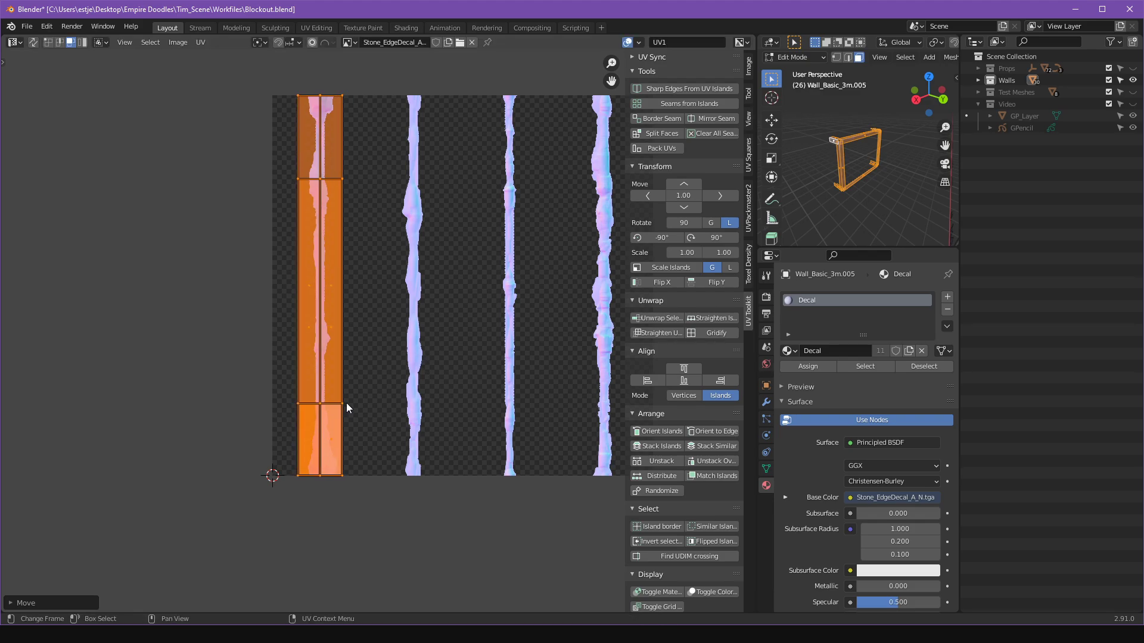
Leave edit mode and inspect the decal texture on the frame up close in the 3D viewport.
shift+middle_drag(847, 172, 855, 180)
mouse_move(448, 267)
middle_down()
mouse_move(451, 253)
mouse_move(441, 283)
middle_up()
click(767, 437)
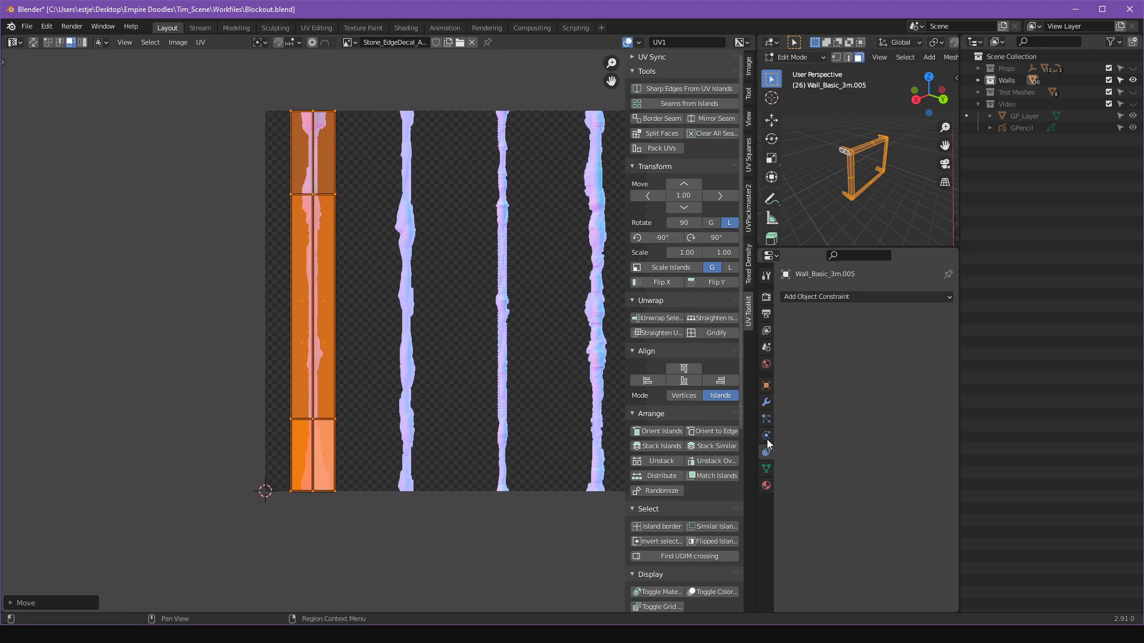
click(766, 404)
click(767, 418)
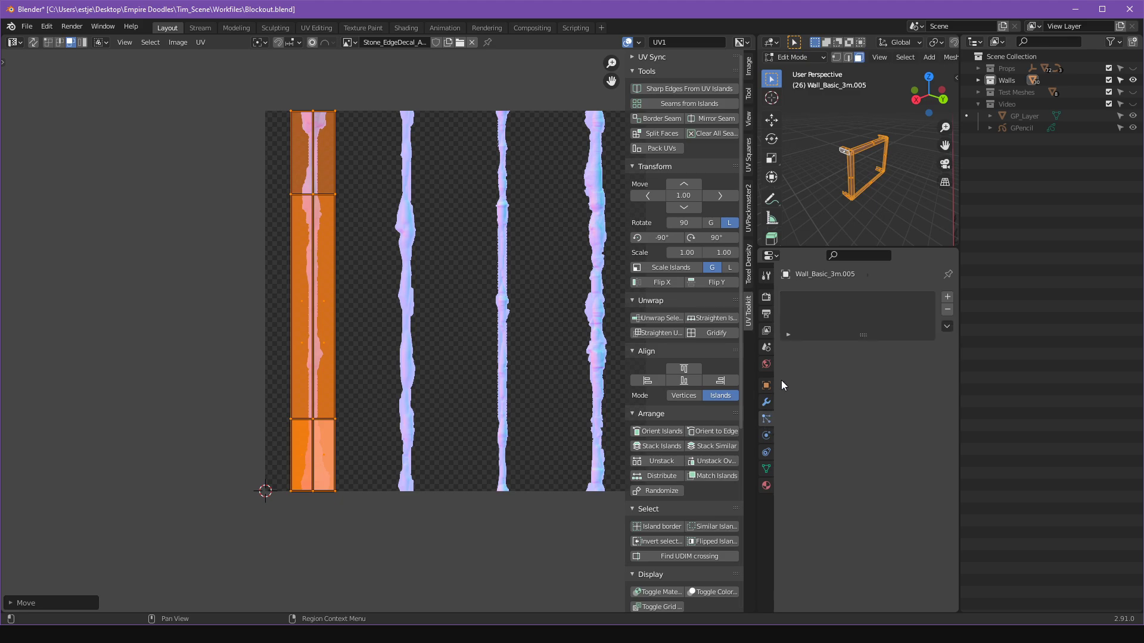
click(844, 180)
scroll(844, 179, up, 3)
click(868, 193)
key(Tab)
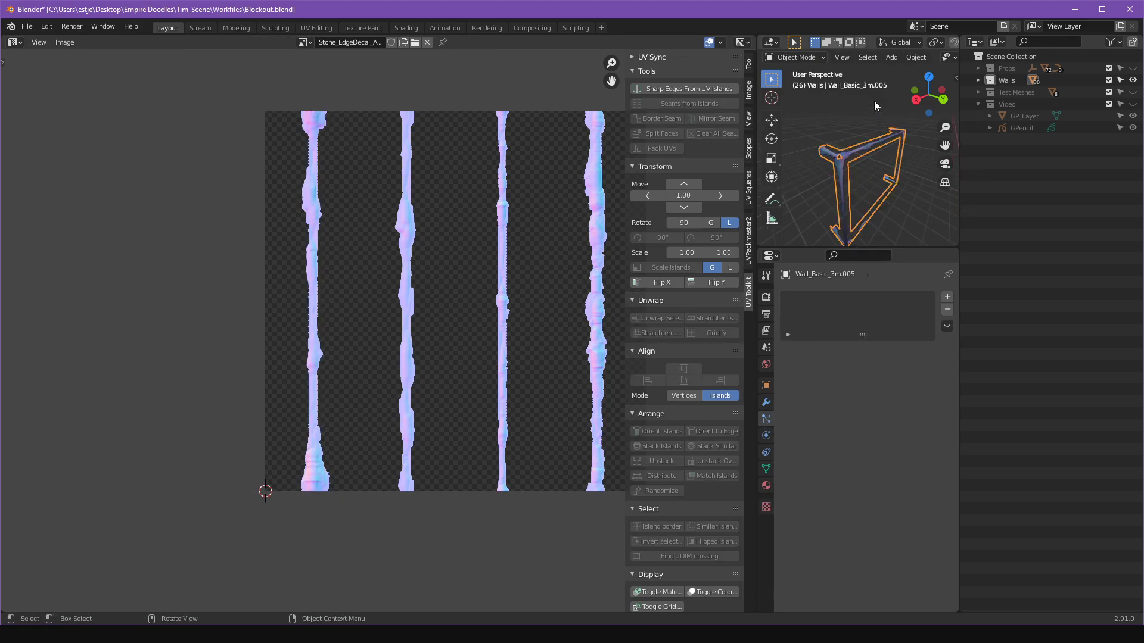
Swap the UV editor and 3D viewport areas so the viewport takes the larger space.
right_click(757, 134)
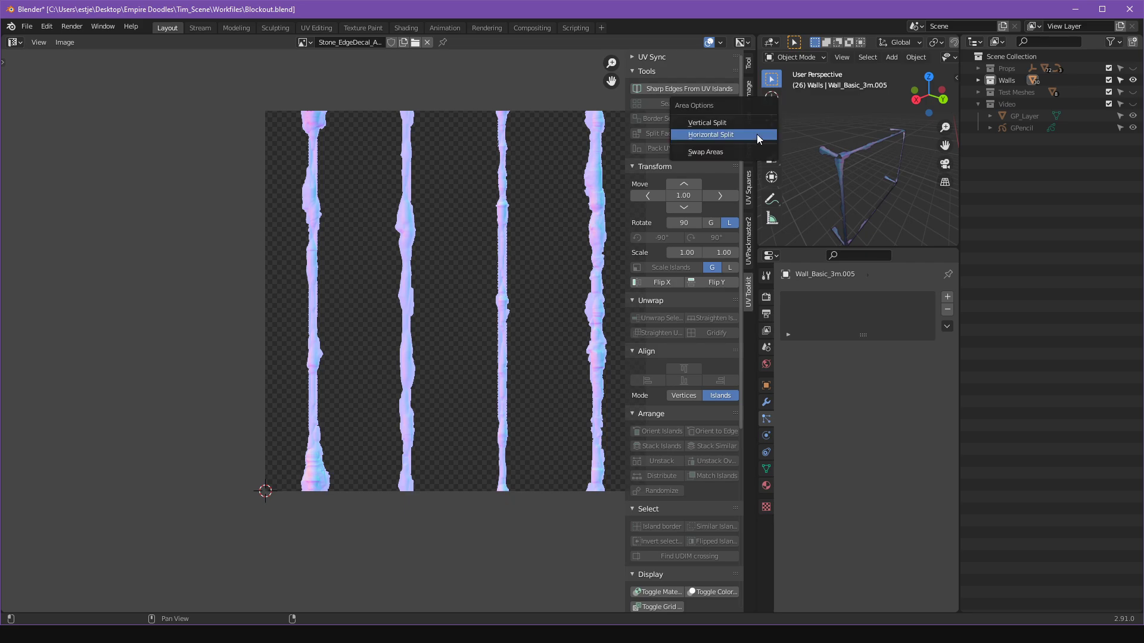
key(s)
middle_drag(566, 222, 448, 272)
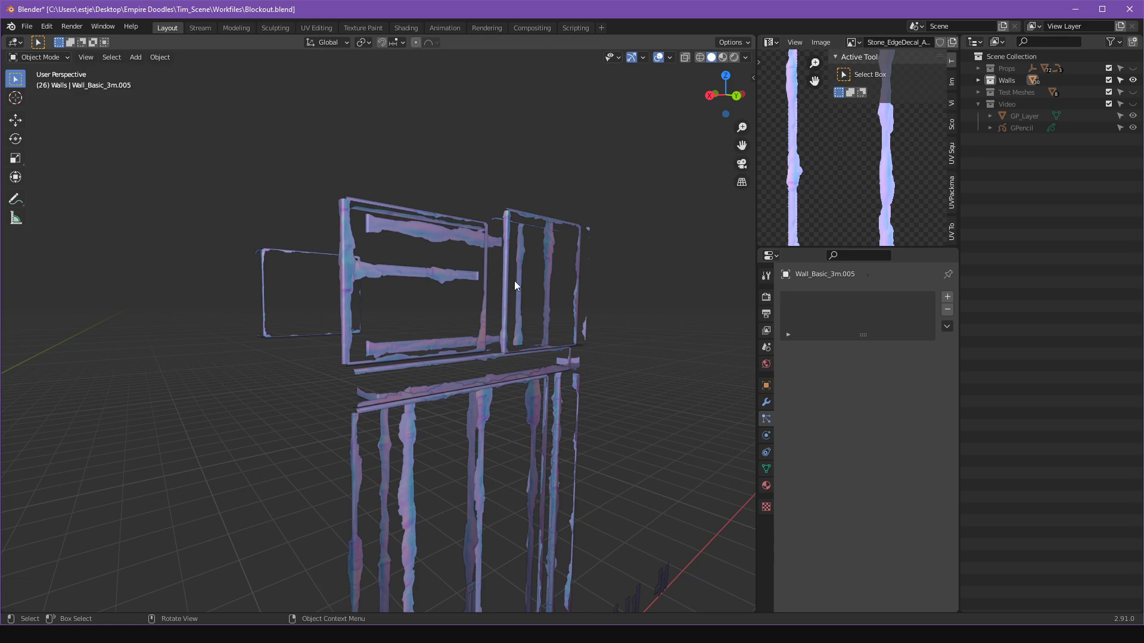
alt+drag(527, 330, 529, 350)
Undo the frame's recent UV edits and decal material assignment until the solid walls are shown again.
key(ctrl+z)
key(ctrl+z)
key(ctrl+z)
key(ctrl+z)
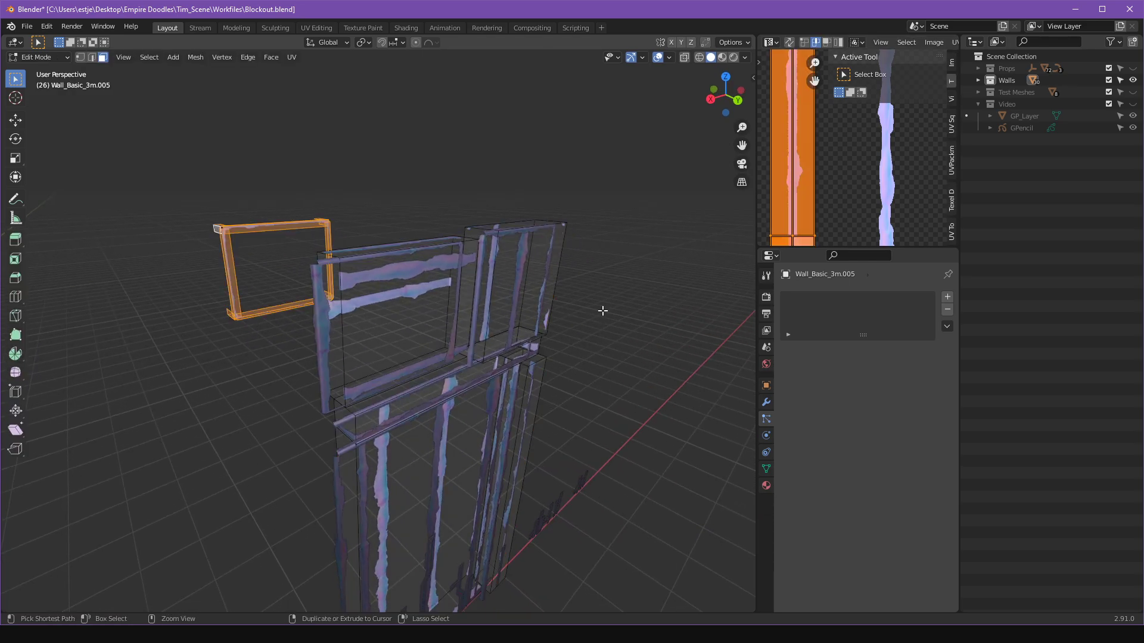
key(ctrl+z)
key(ctrl+z)
key(ctrl+z)
key(ctrl+z)
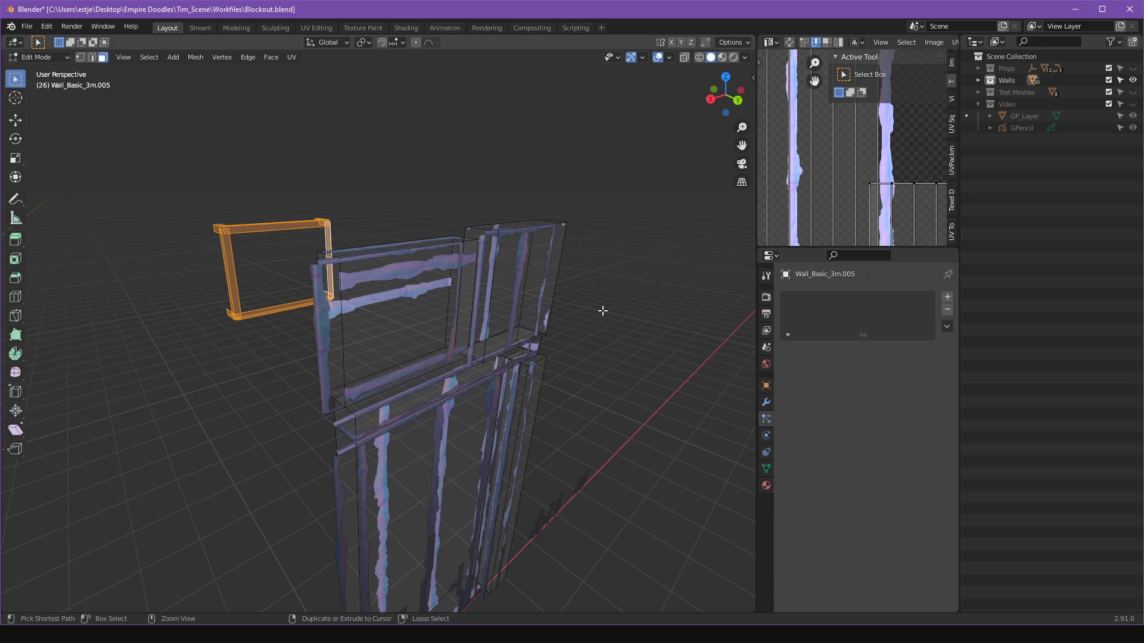
key(ctrl+z)
key(ctrl+z)
key(ctrl+z)
key(ctrl+z)
key(ctrl+z)
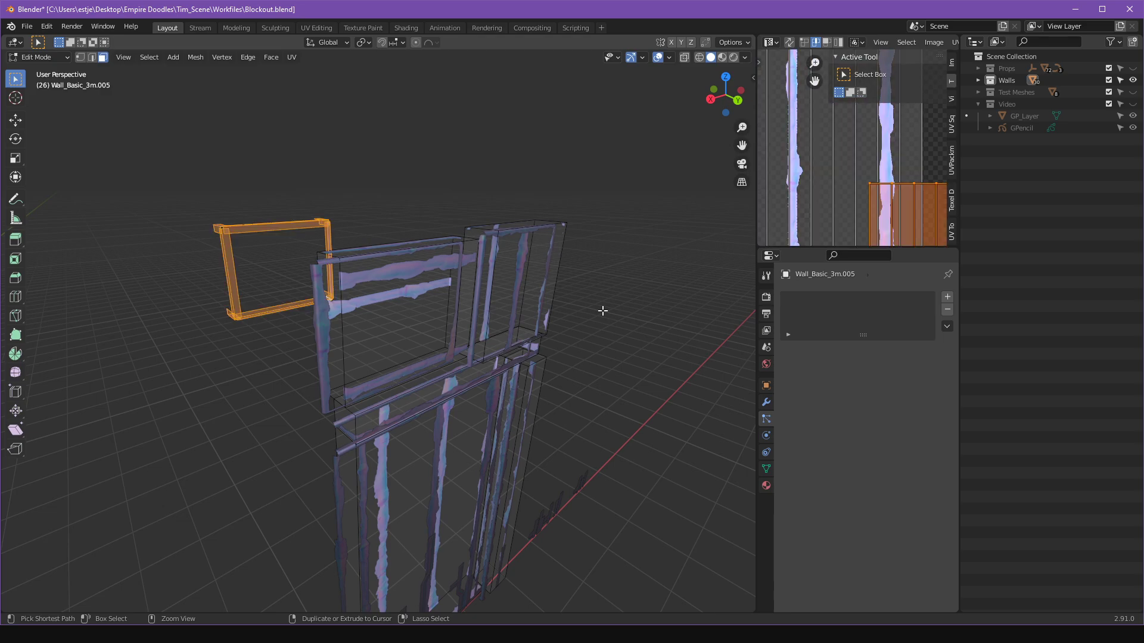
alt+drag(393, 232, 392, 250)
middle_drag(393, 249, 393, 213)
scroll(475, 231, down, 5)
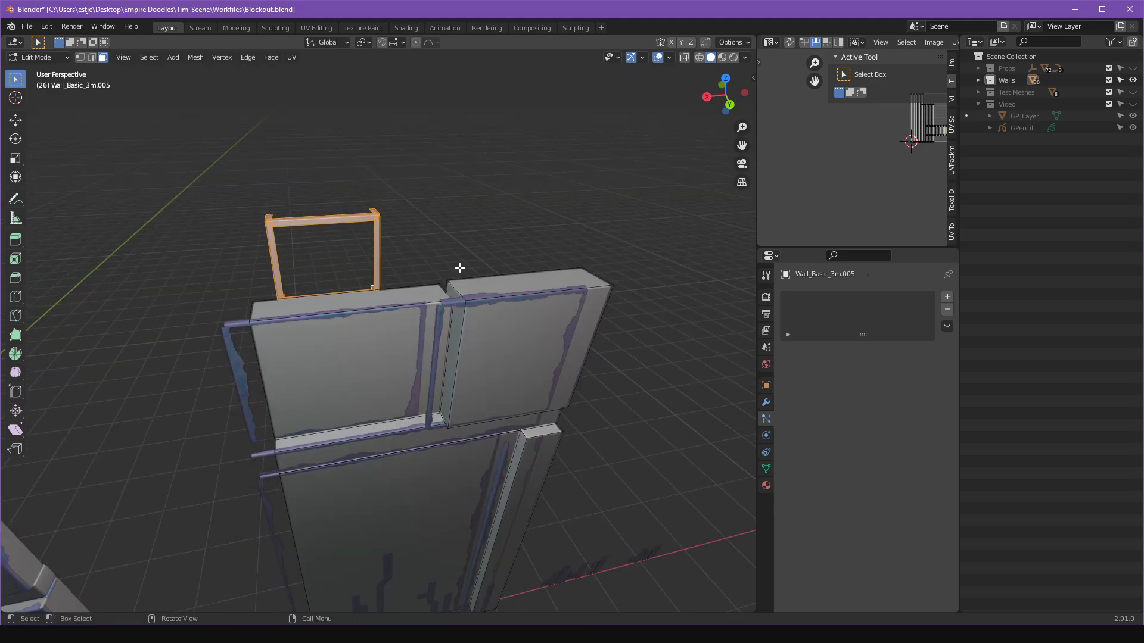
middle_drag(456, 266, 502, 248)
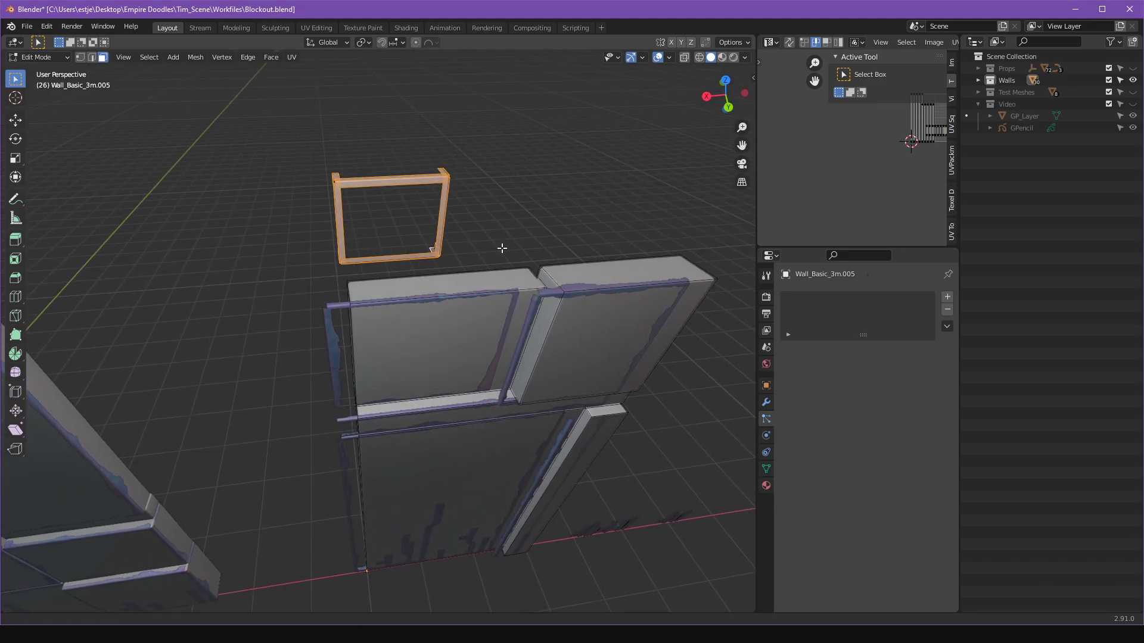
Leave edit mode and move the Wall_Basic_3m_Decal object about -0.22 m along X onto the wall block.
click(341, 308)
key(Tab)
click(342, 218)
click(330, 312)
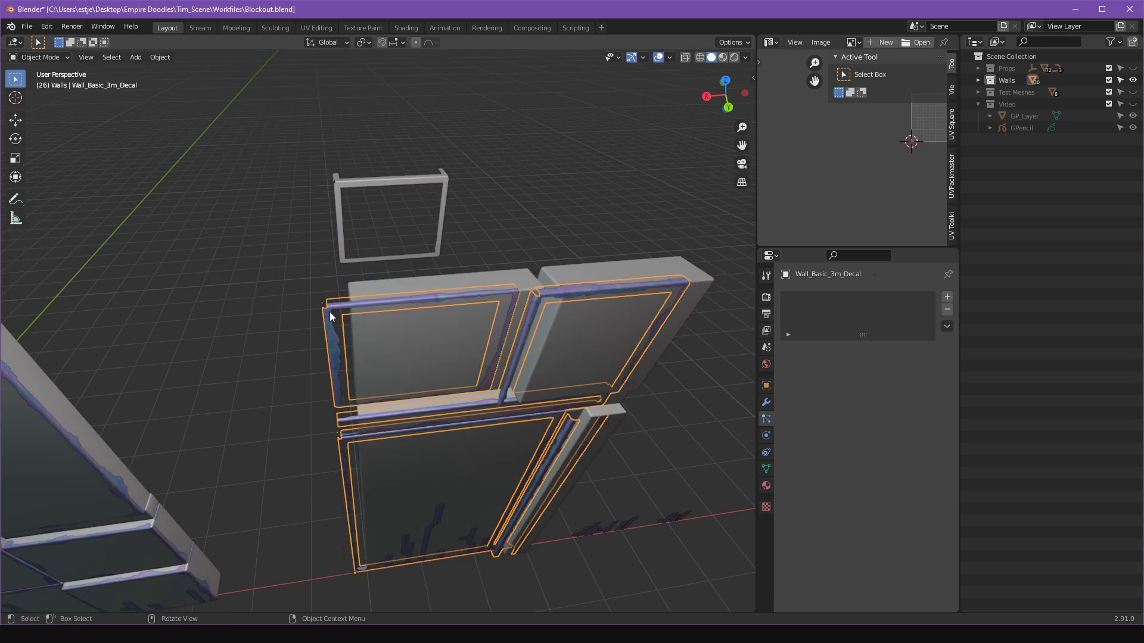
shift+middle_drag(353, 442, 362, 387)
key(g)
key(x)
click(373, 570)
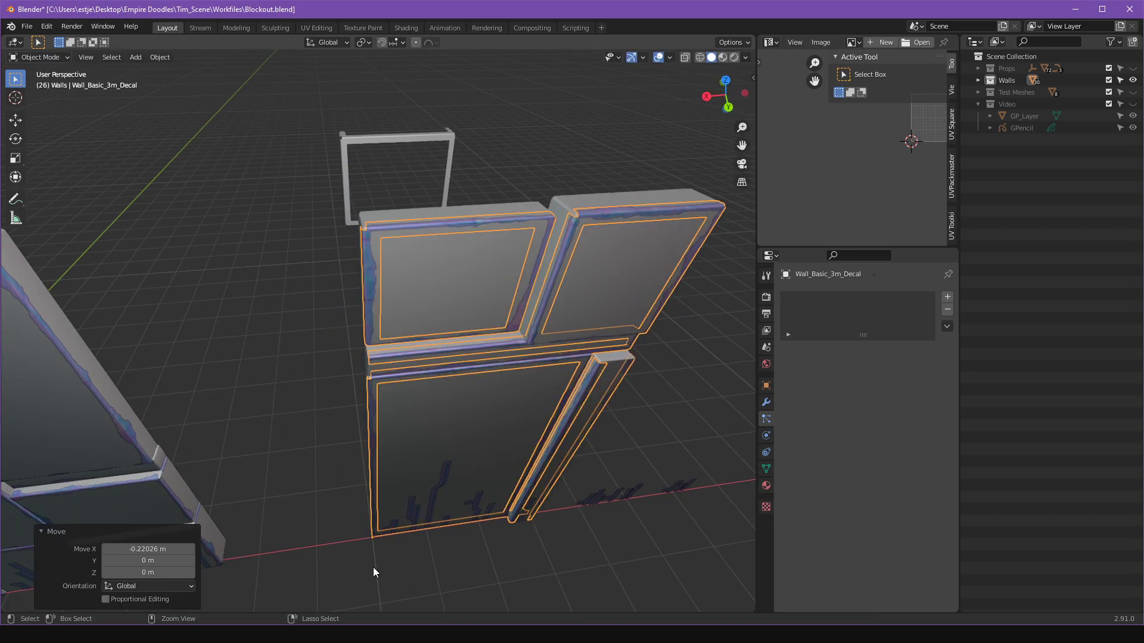
Delete the faces of the loose frame behind the wall from the Wall_Basic_3m.005 mesh, then return to object mode.
click(378, 570)
click(347, 212)
key(Tab)
middle_drag(462, 192, 466, 223)
key(l)
key(alt+z)
drag(289, 281, 527, 96)
key(x)
key(f)
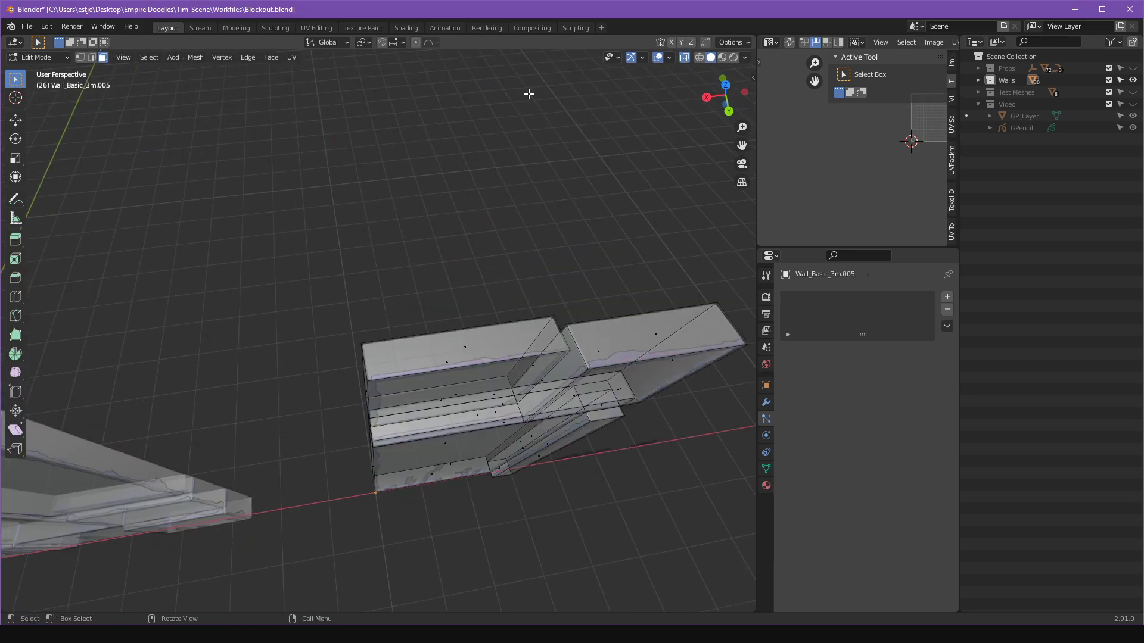
shift+middle_drag(569, 167, 520, 151)
key(Tab)
key(alt+z)
Examine up close how the edge decals fit along the wall block's seams and corners.
middle_drag(489, 247, 481, 217)
click(466, 245)
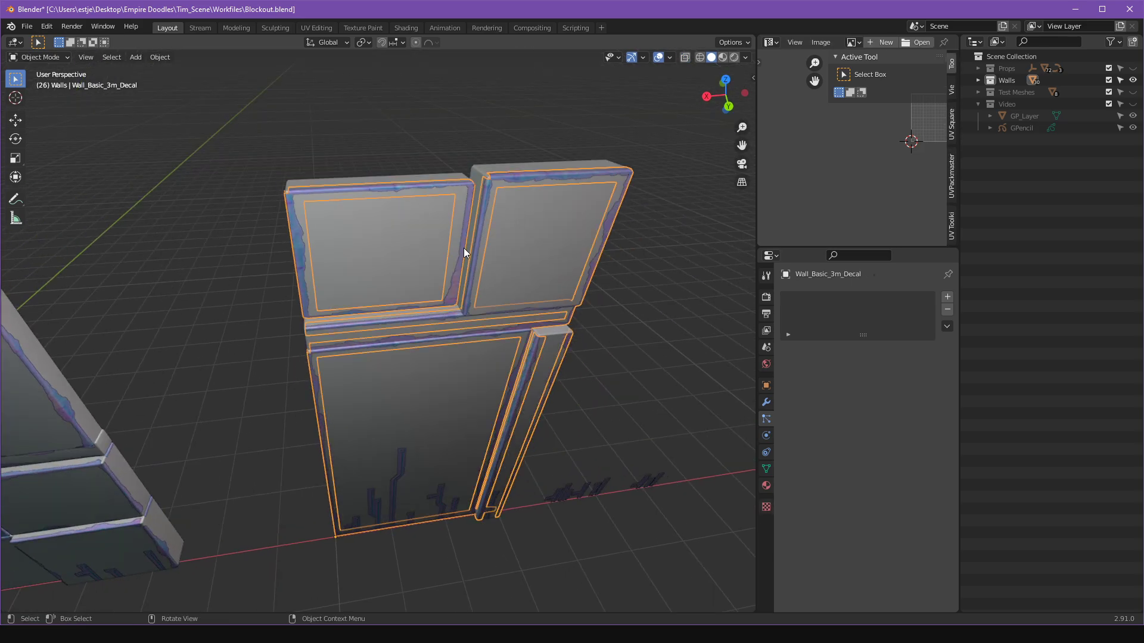
key(g)
right_click(381, 258)
middle_drag(453, 291, 458, 241)
click(579, 313)
middle_drag(576, 315, 470, 296)
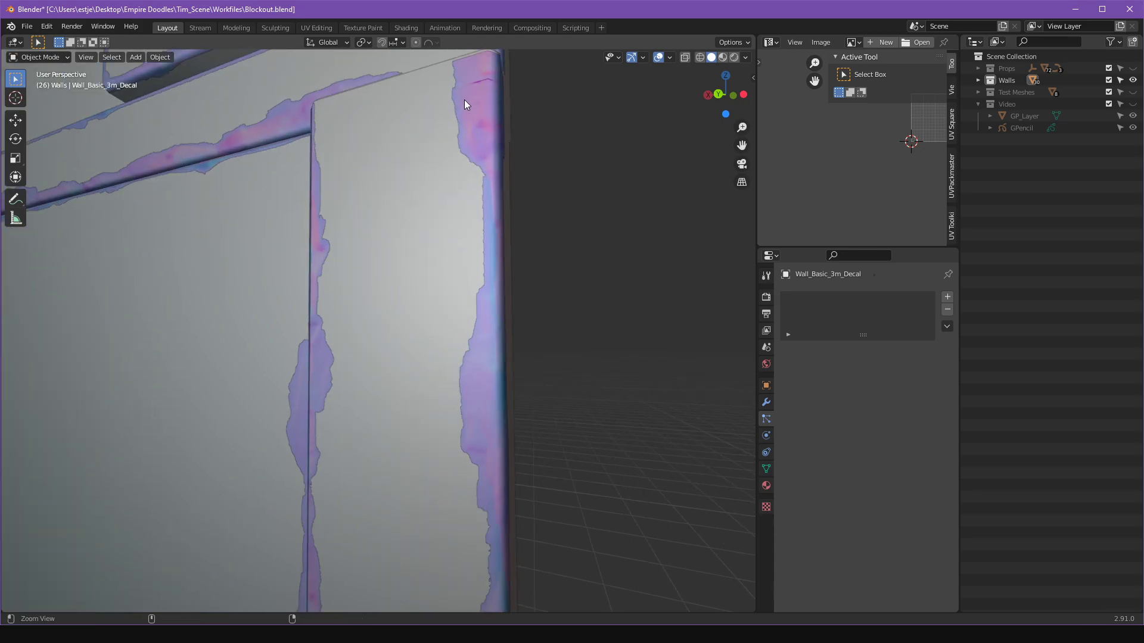
ctrl+middle_drag(463, 99, 442, 126)
shift+middle_drag(442, 126, 420, 201)
middle_drag(420, 201, 456, 153)
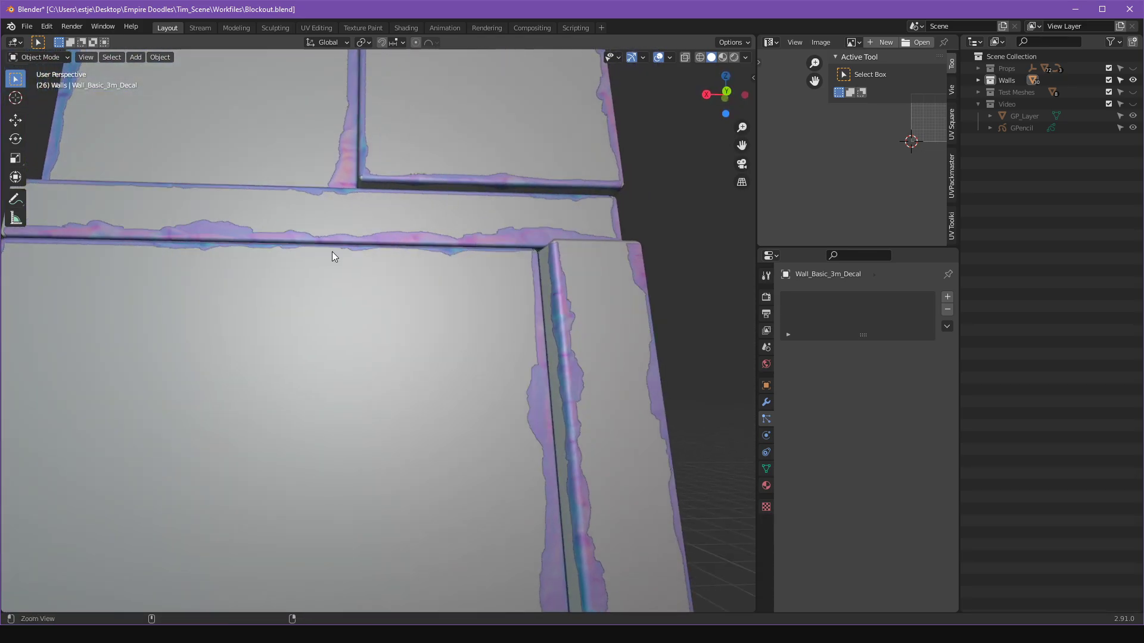
ctrl+middle_drag(331, 251, 516, 312)
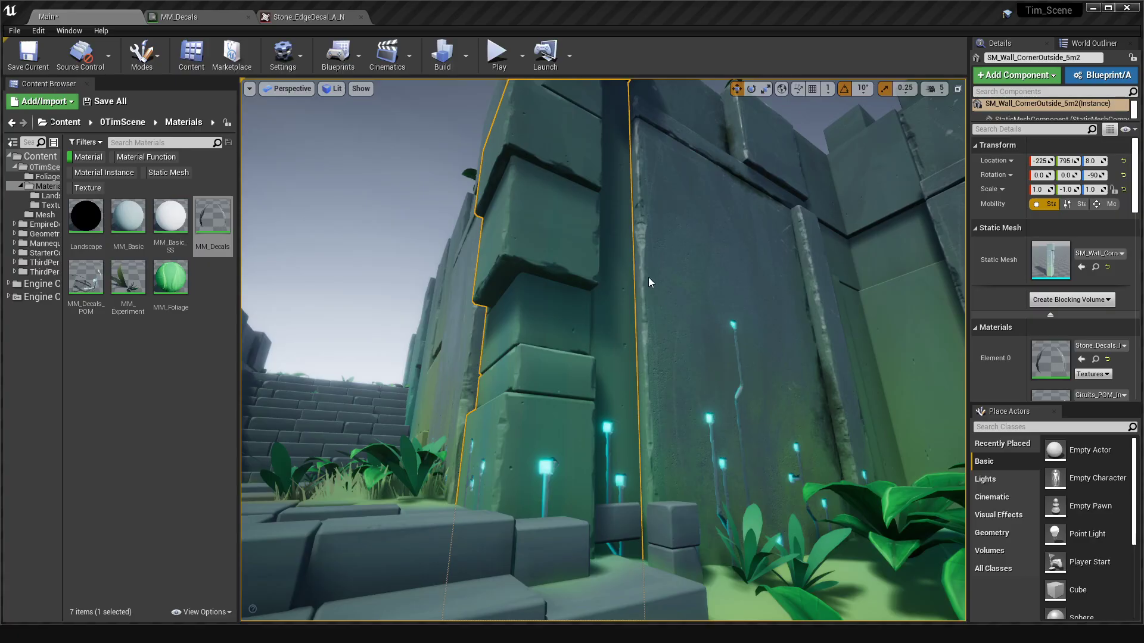
Switch to Unreal Engine, move to the far stone wall and redirect the sunlight across it.
right_drag(599, 263, 751, 271)
key(w)
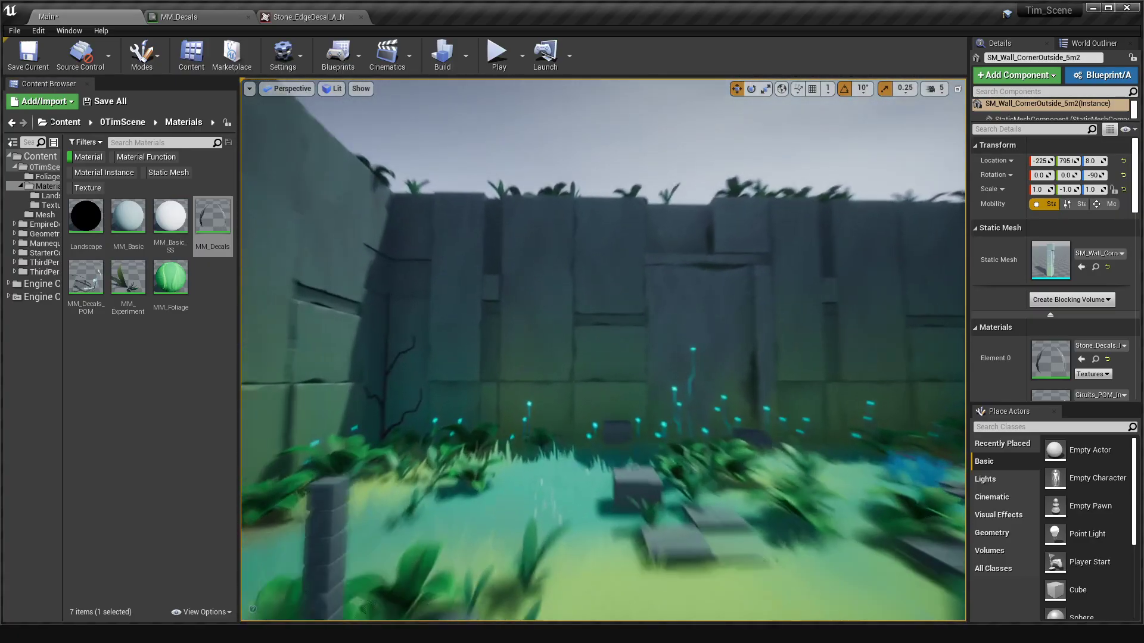
right_drag(576, 286, 580, 324)
key(ctrl+l)
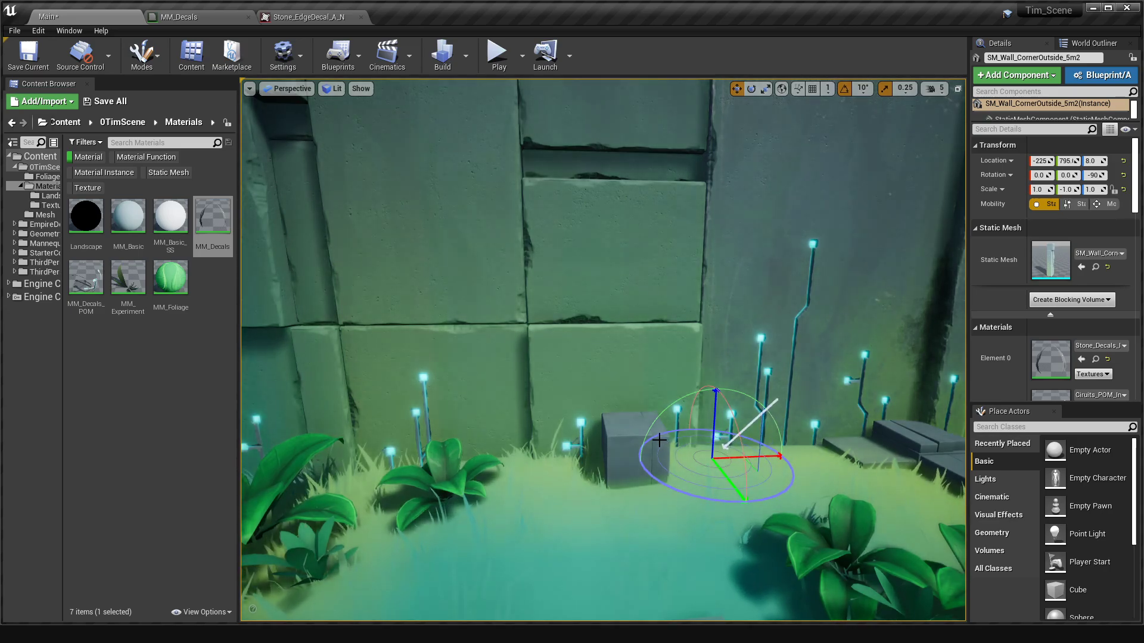
click(654, 444)
right_drag(654, 444, 756, 385)
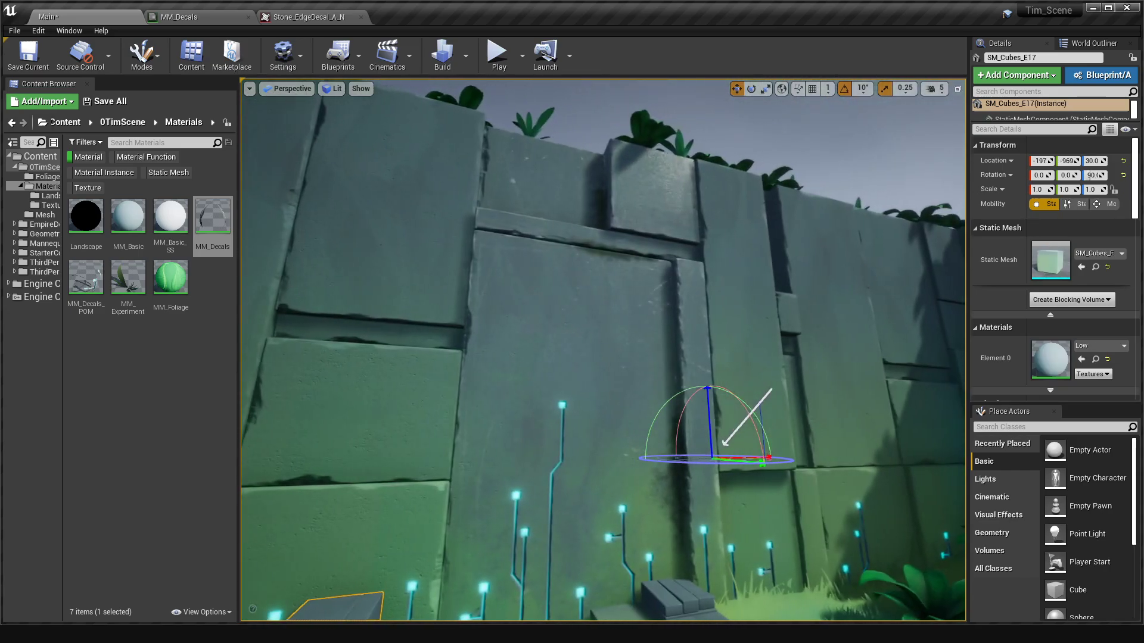
Select the SM_Wall_Basic_5m7 wall piece and inspect its stone edge and circuit decals from several angles.
click(644, 351)
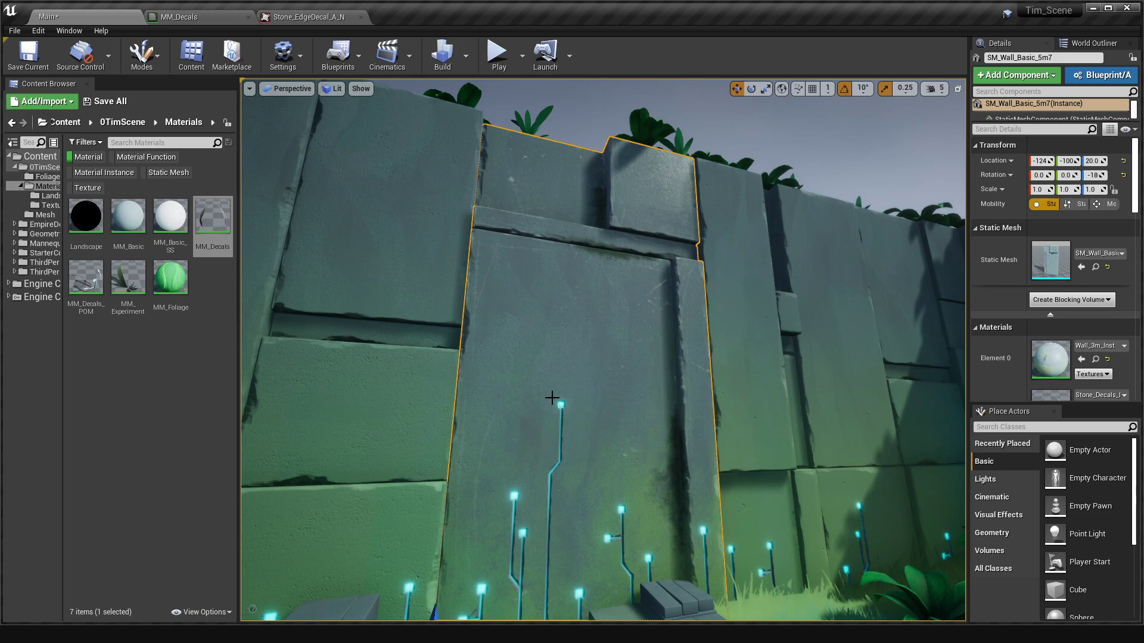
key(a)
right_drag(552, 398, 470, 397)
key(d)
alt+drag(439, 294, 495, 291)
right_drag(559, 428, 562, 177)
alt+drag(637, 228, 606, 309)
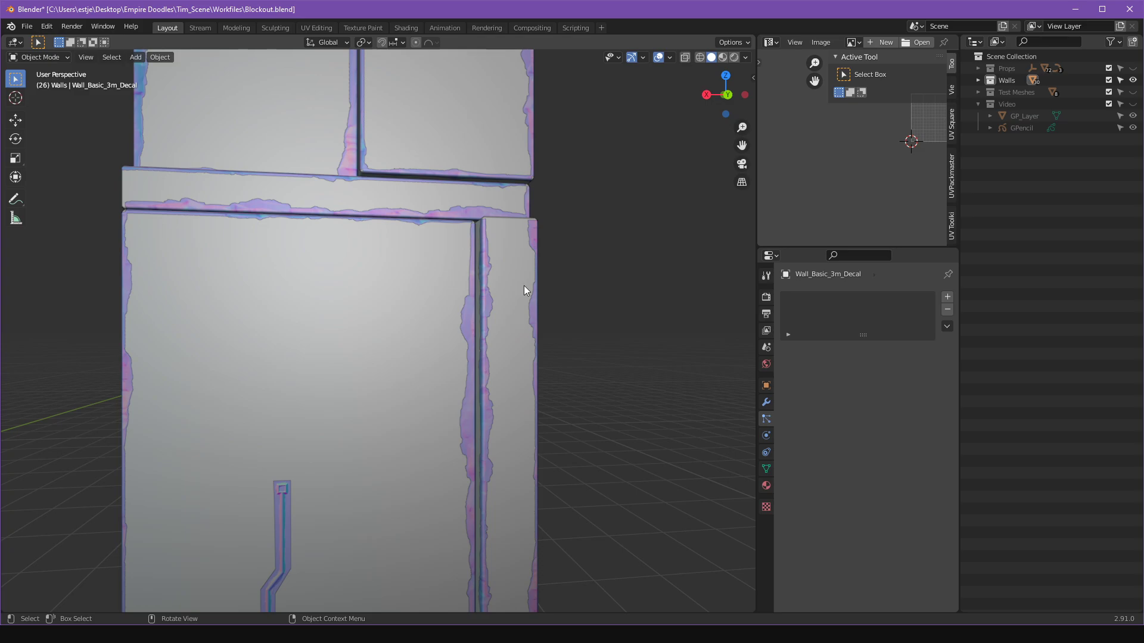
Switch back to Blender and test-move the Wall_Basic_3m_Decal object and the wall block separately, cancelling each move.
scroll(492, 340, down, 5)
key(g)
right_click(563, 326)
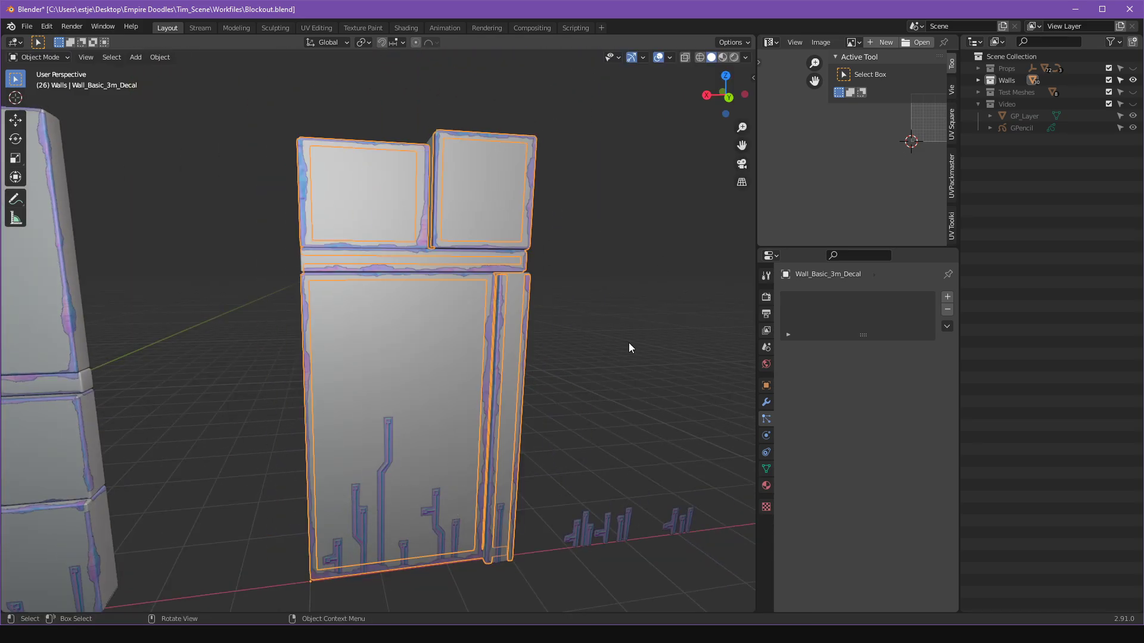
click(584, 380)
click(431, 370)
key(g)
right_click(465, 328)
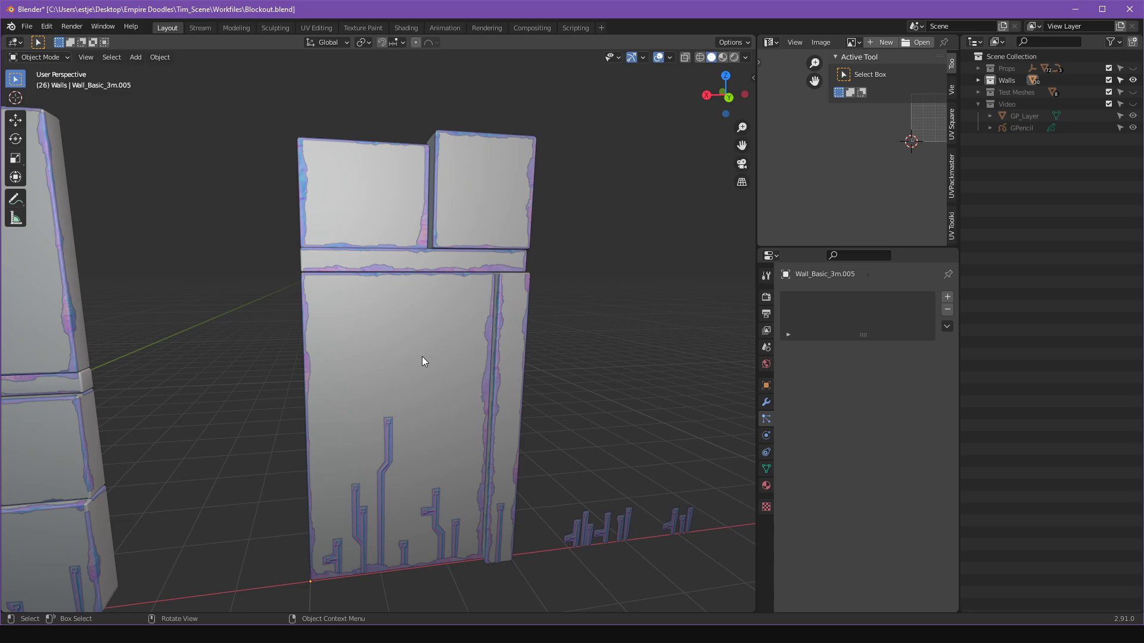
click(460, 271)
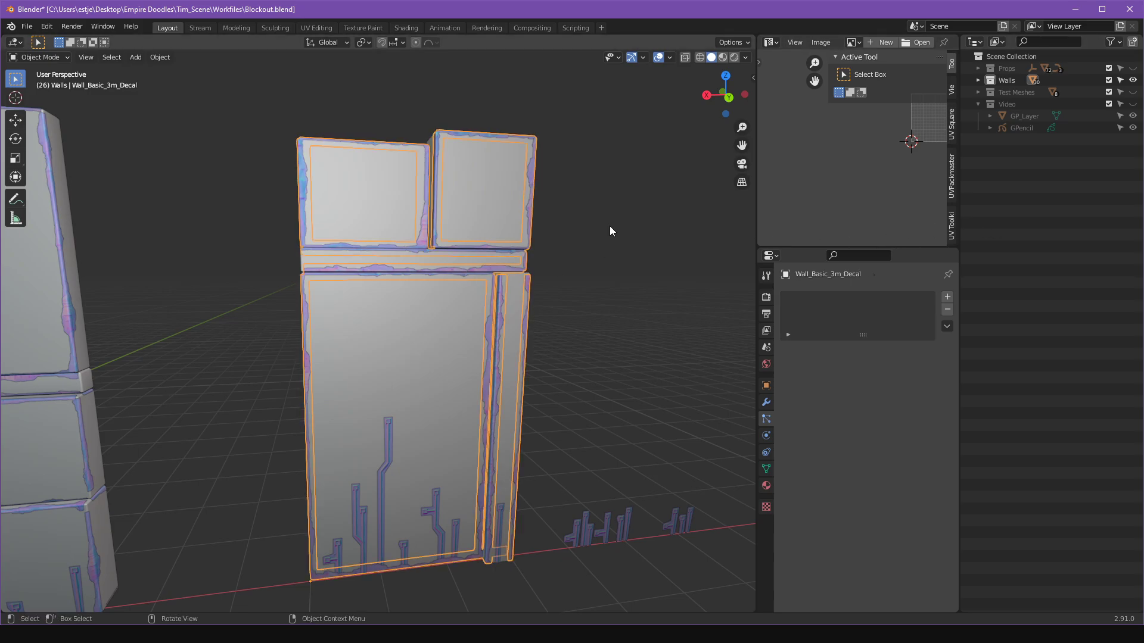
click(454, 316)
key(g)
right_click(515, 318)
click(597, 320)
Reveal the wall block in the scene hierarchy and parent Wall_Basic_3m_Decal to Wall_Basic_3m.005.
click(437, 305)
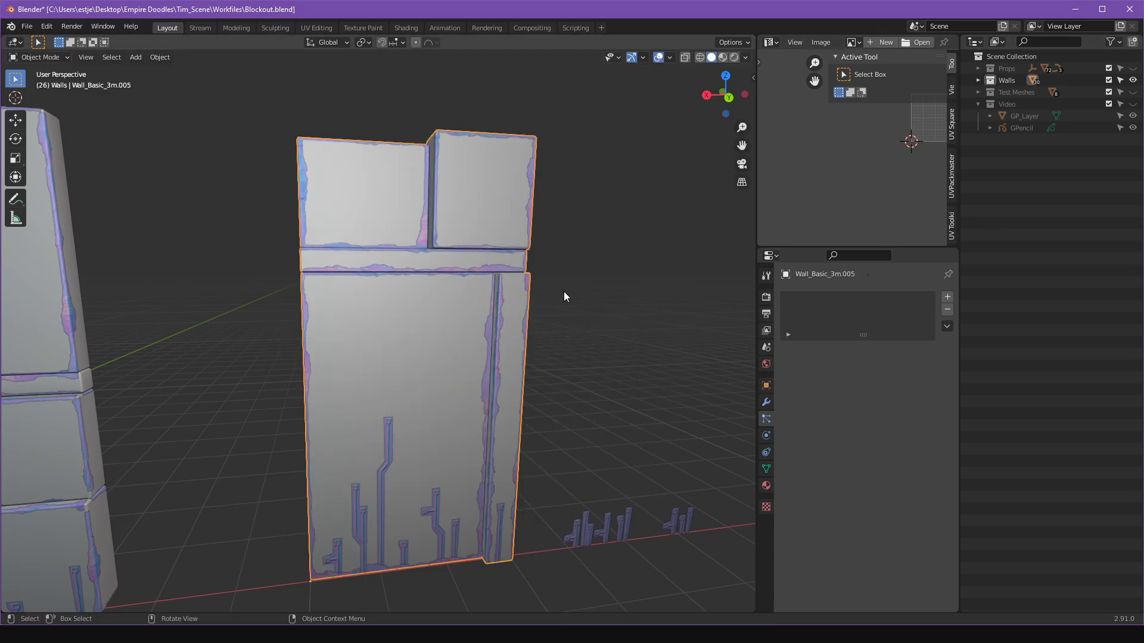
key(period)
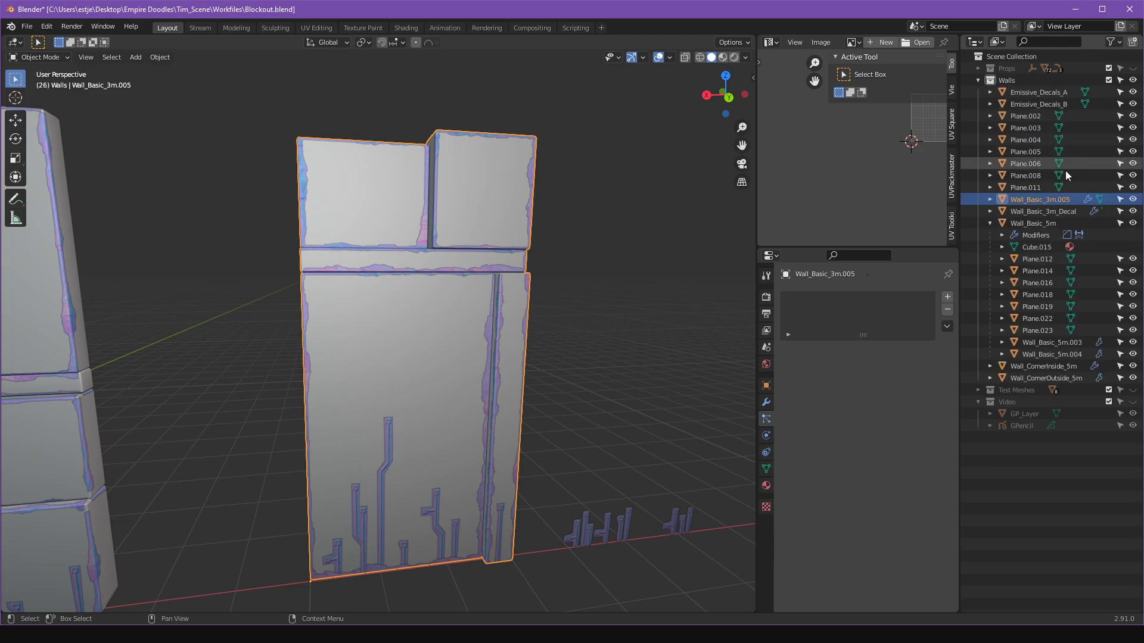
click(420, 242)
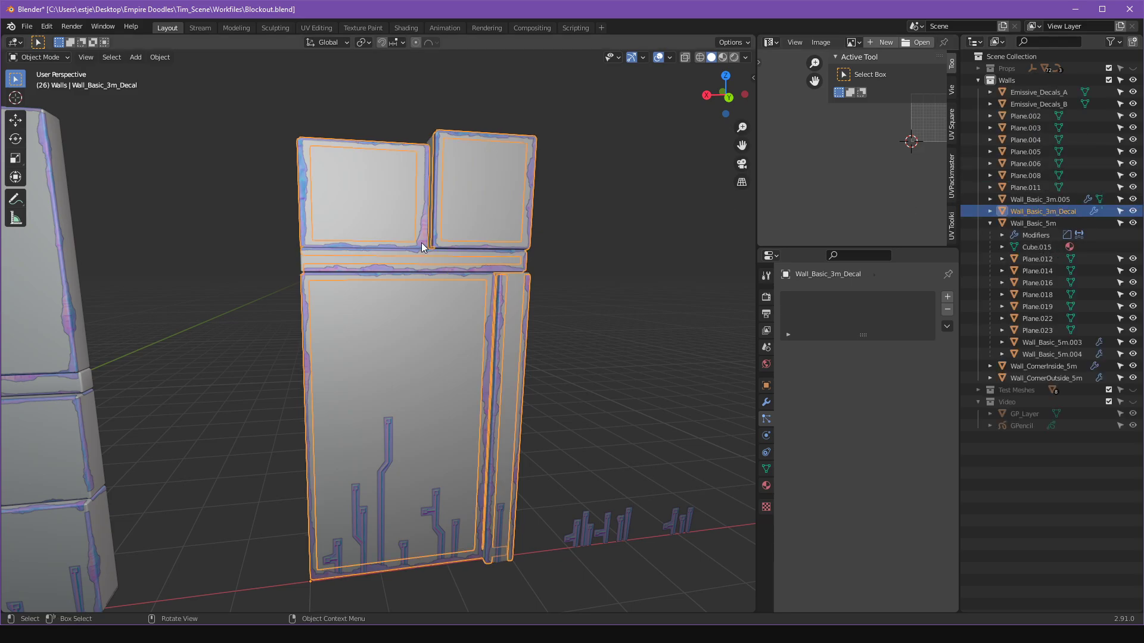
mouse_move(1049, 213)
mouse_down()
mouse_move(999, 227)
mouse_move(1042, 210)
mouse_move(1034, 198)
mouse_up()
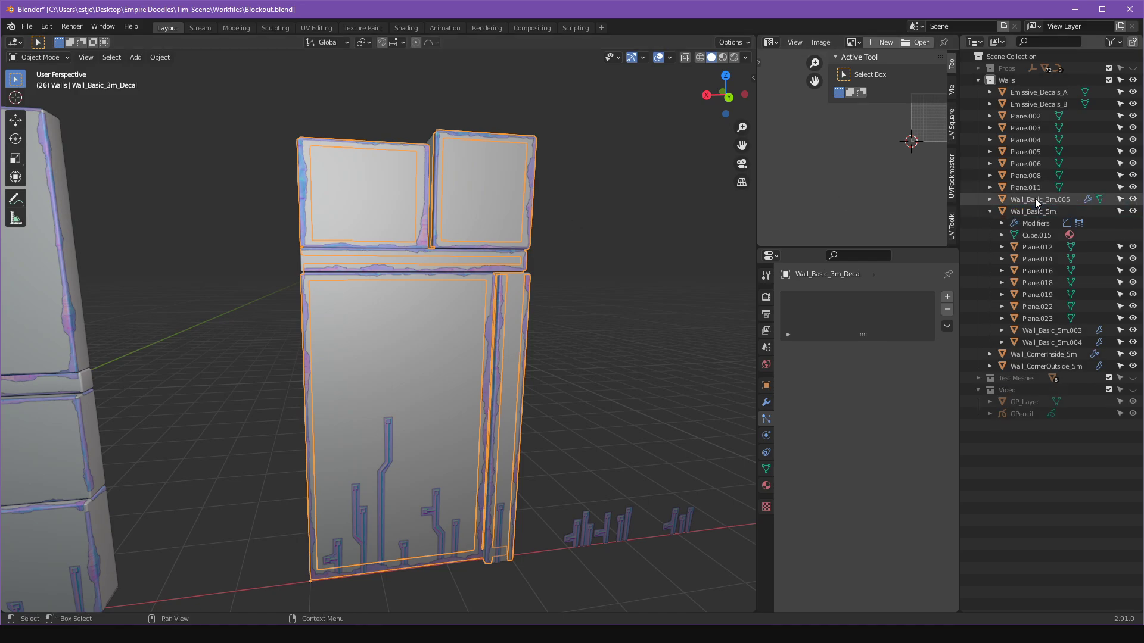
Select the seven circuit decal planes on the wall block and parent them to Wall_Basic_5m.
click(361, 534)
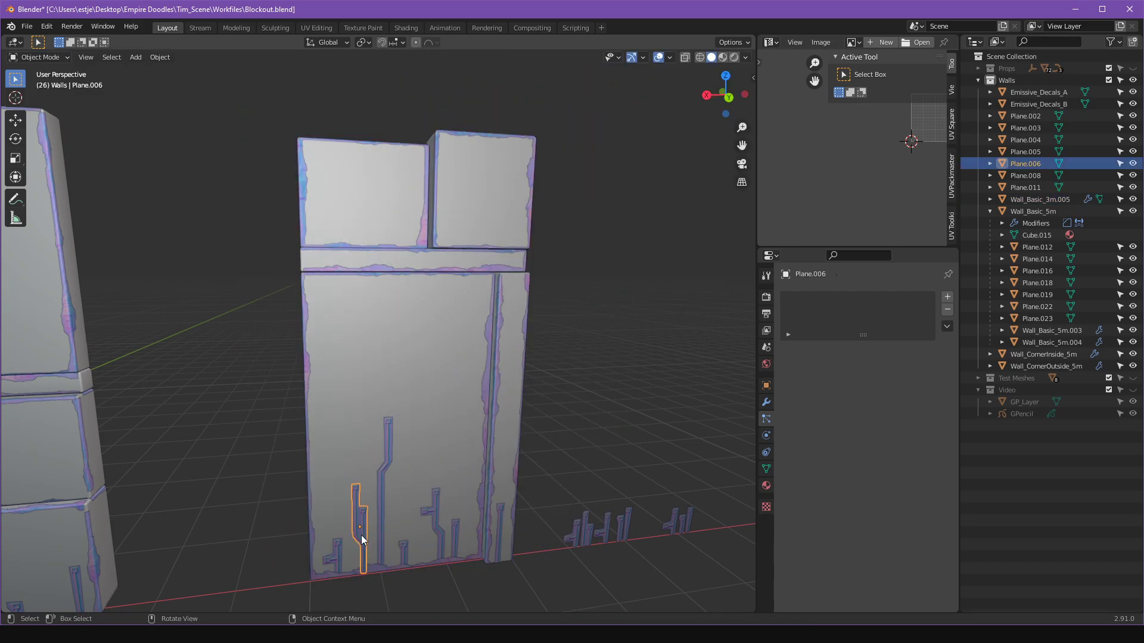
shift+click(340, 558)
shift+click(383, 546)
shift+click(404, 549)
shift+click(435, 517)
shift+click(457, 534)
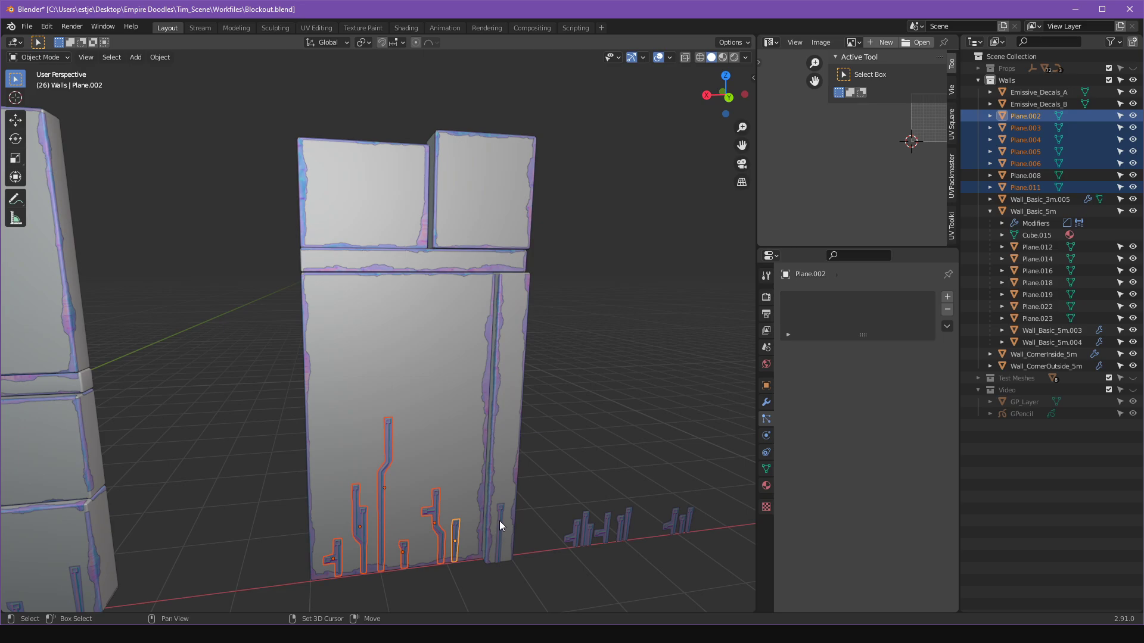
shift+click(499, 521)
shift+click(507, 509)
shift+click(501, 510)
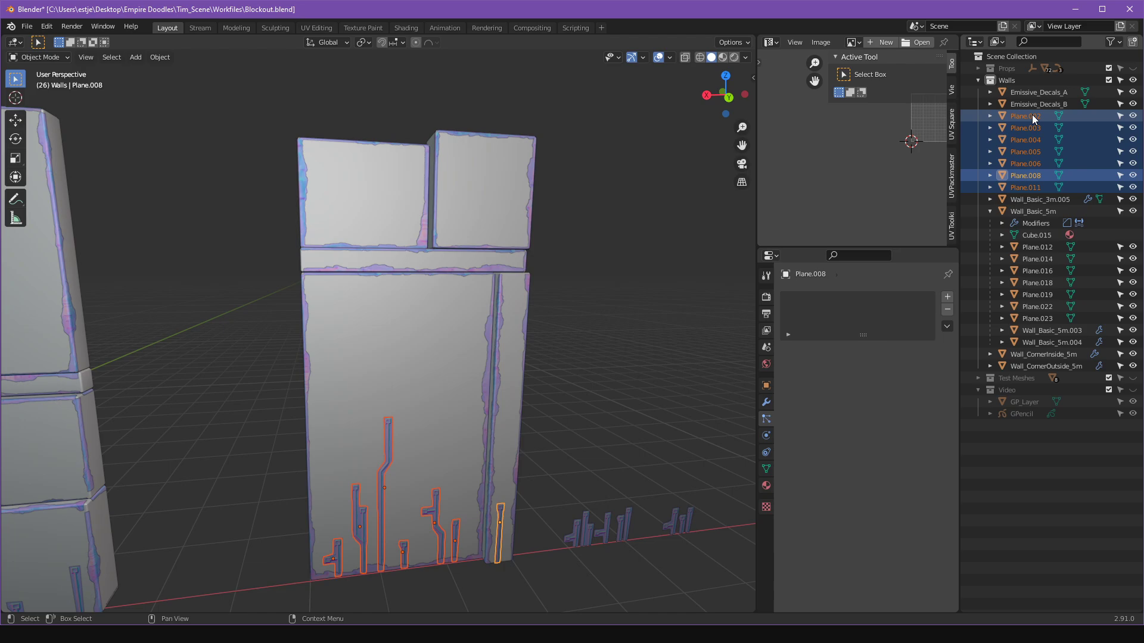
mouse_move(587, 313)
middle_down()
mouse_move(591, 292)
mouse_move(605, 303)
mouse_move(588, 303)
middle_up()
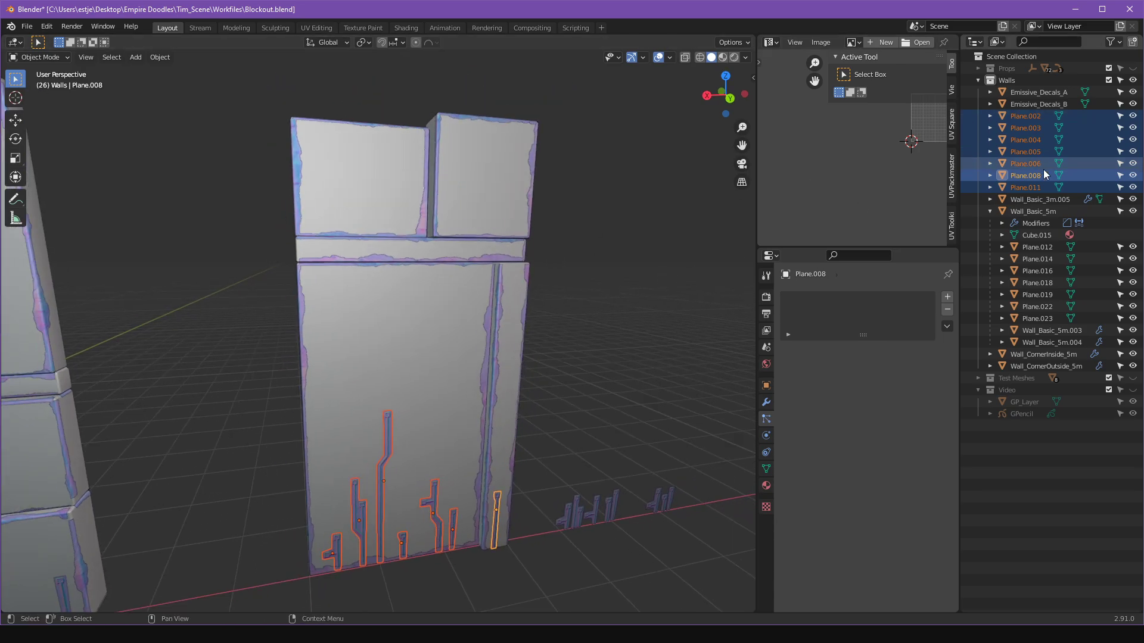
drag(1034, 187, 1053, 209)
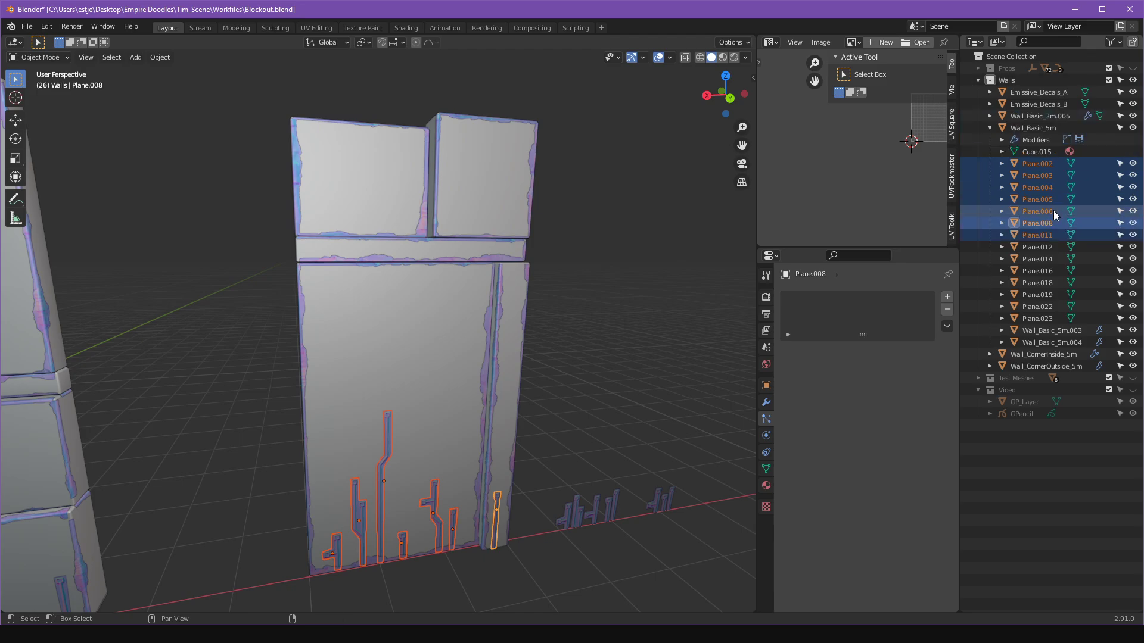
Test-move Wall_Basic_3m.005, cancel the move and undo the circuit decal planes' parenting.
key(alt+a)
click(510, 235)
key(g)
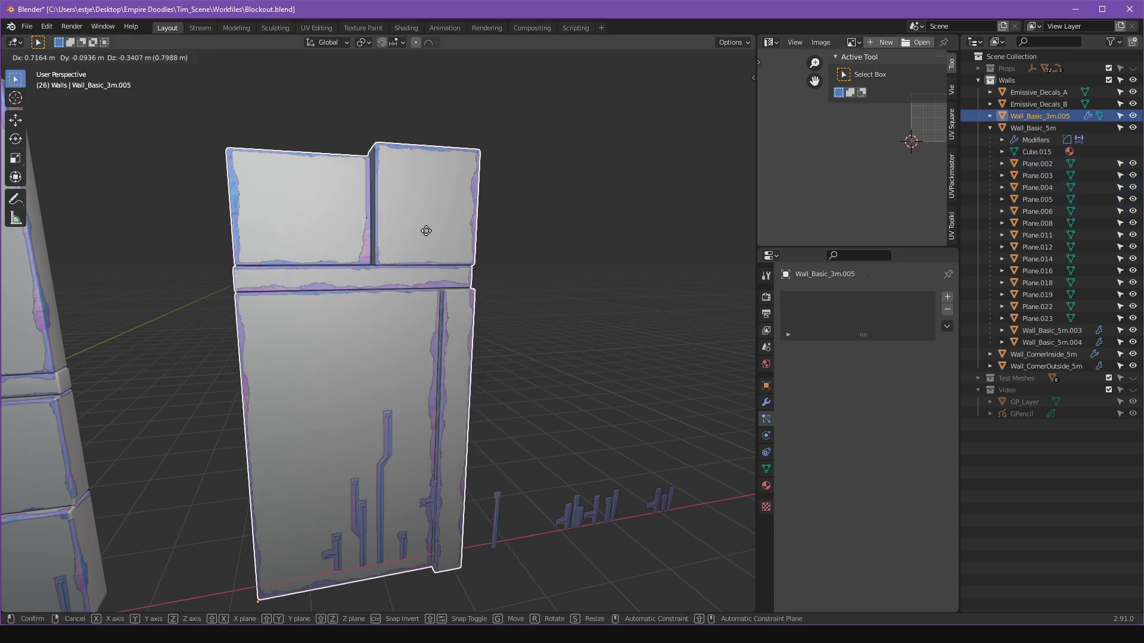
right_click(584, 187)
key(ctrl+z)
key(ctrl+z)
key(ctrl+z)
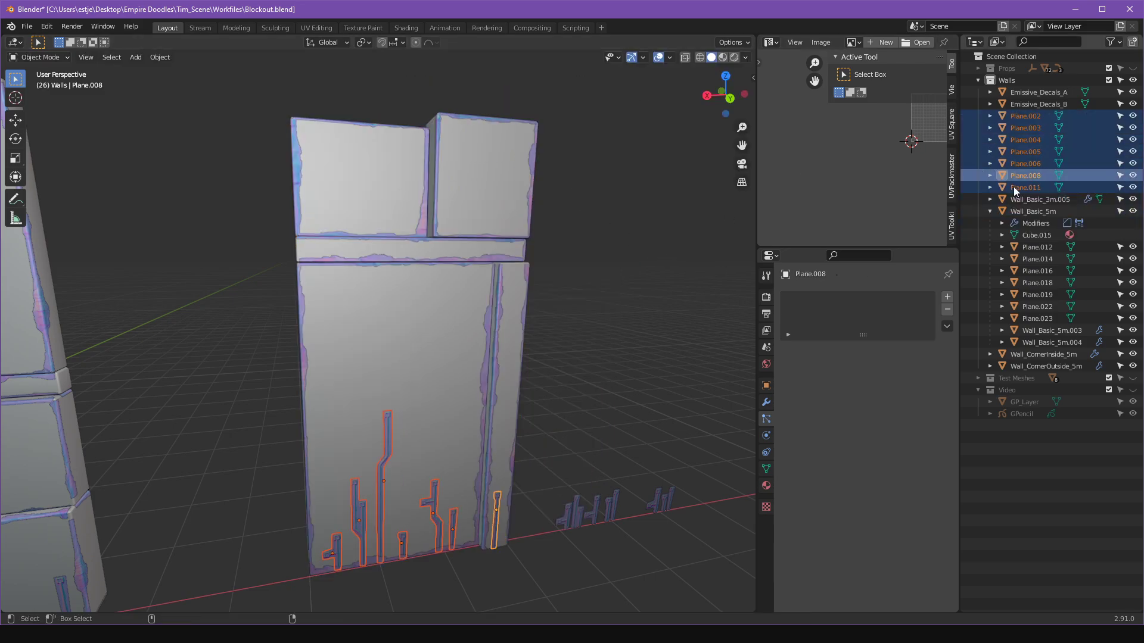
click(470, 191)
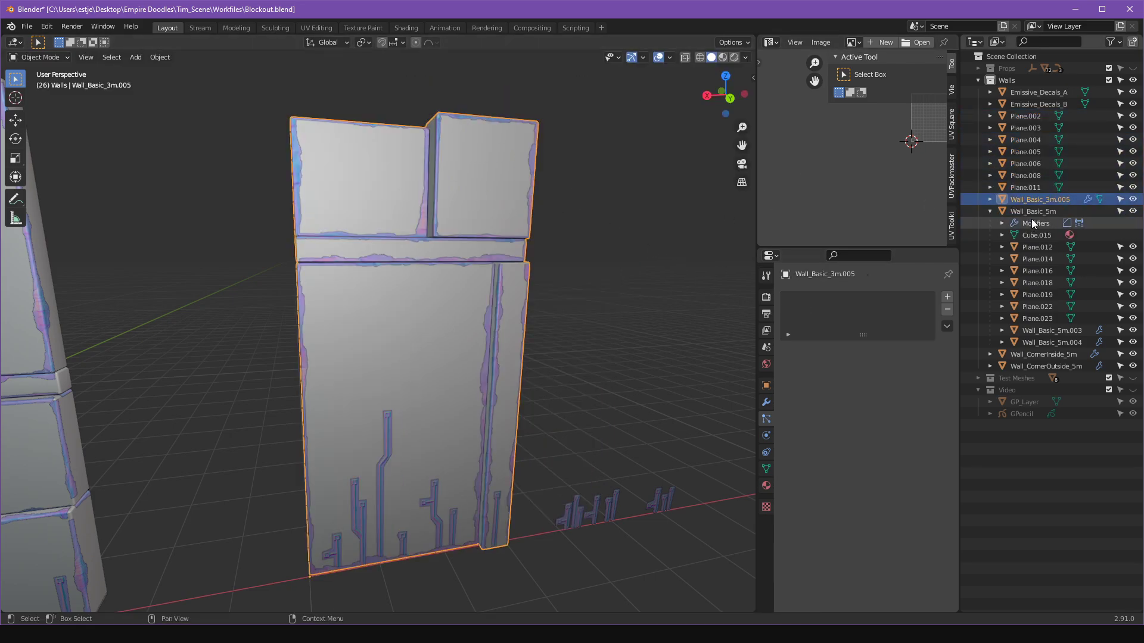
click(577, 268)
middle_drag(576, 268, 619, 269)
scroll(572, 302, down, 5)
scroll(619, 269, up, 8)
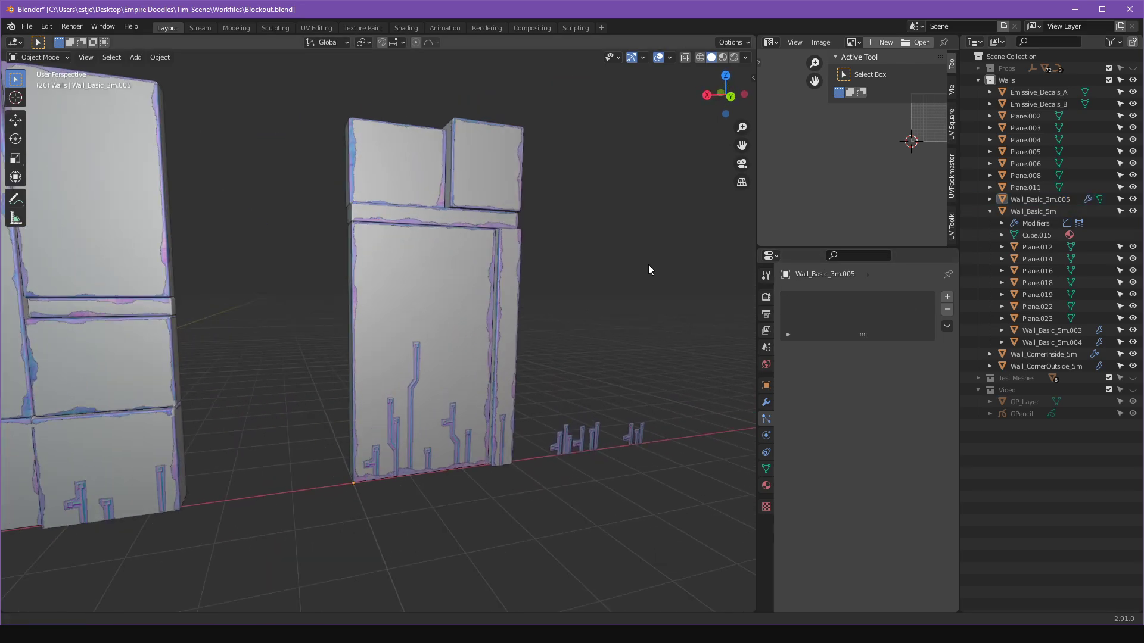
Select the edge decal, a few circuit decal planes and the wall block in turn to examine the separate pieces.
click(547, 259)
click(545, 228)
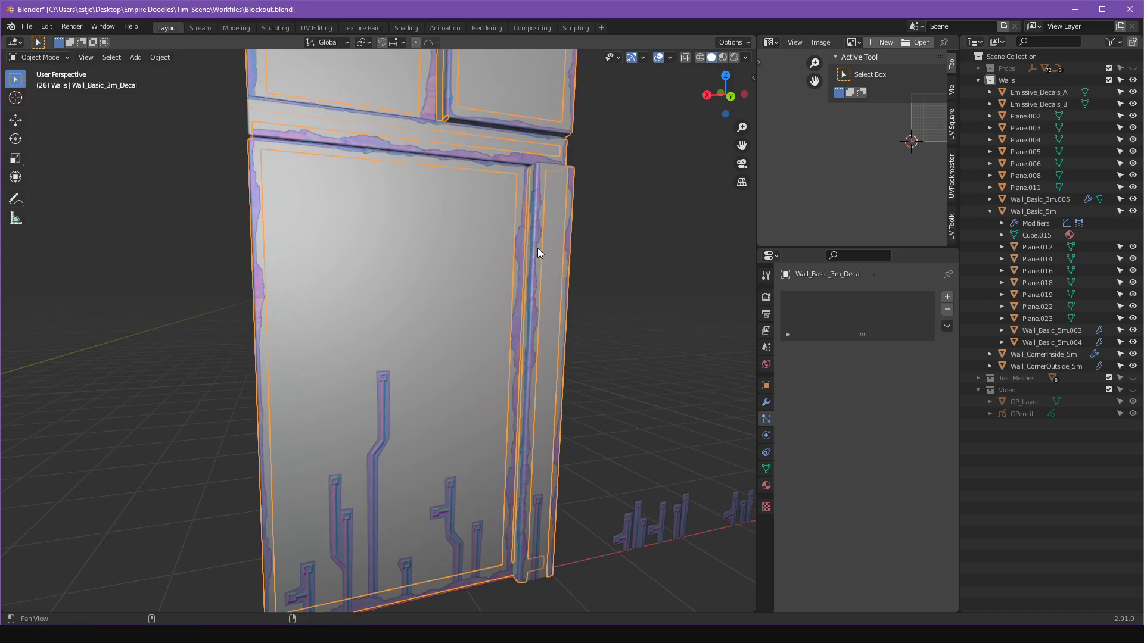
shift+middle_drag(537, 248, 412, 374)
click(407, 378)
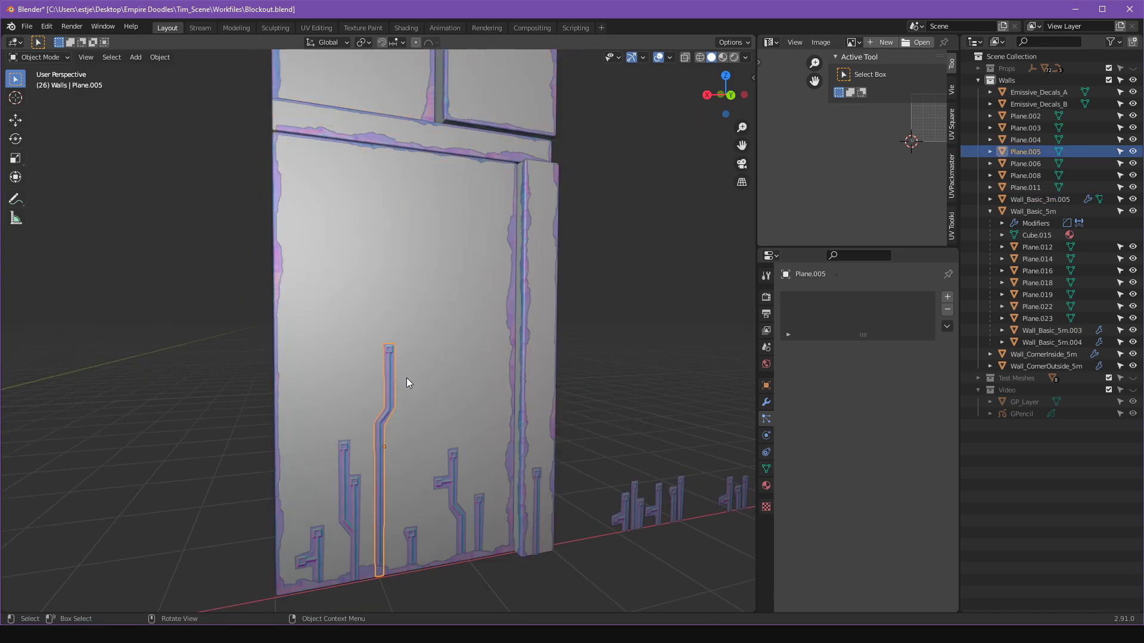
shift+click(343, 494)
click(513, 320)
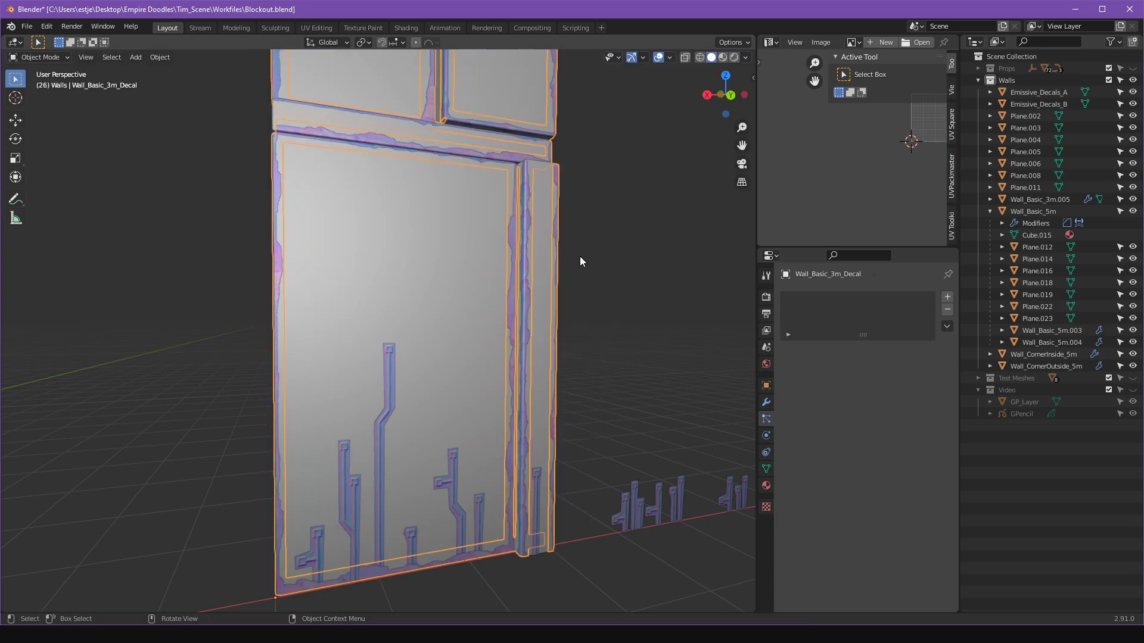
click(532, 216)
click(648, 269)
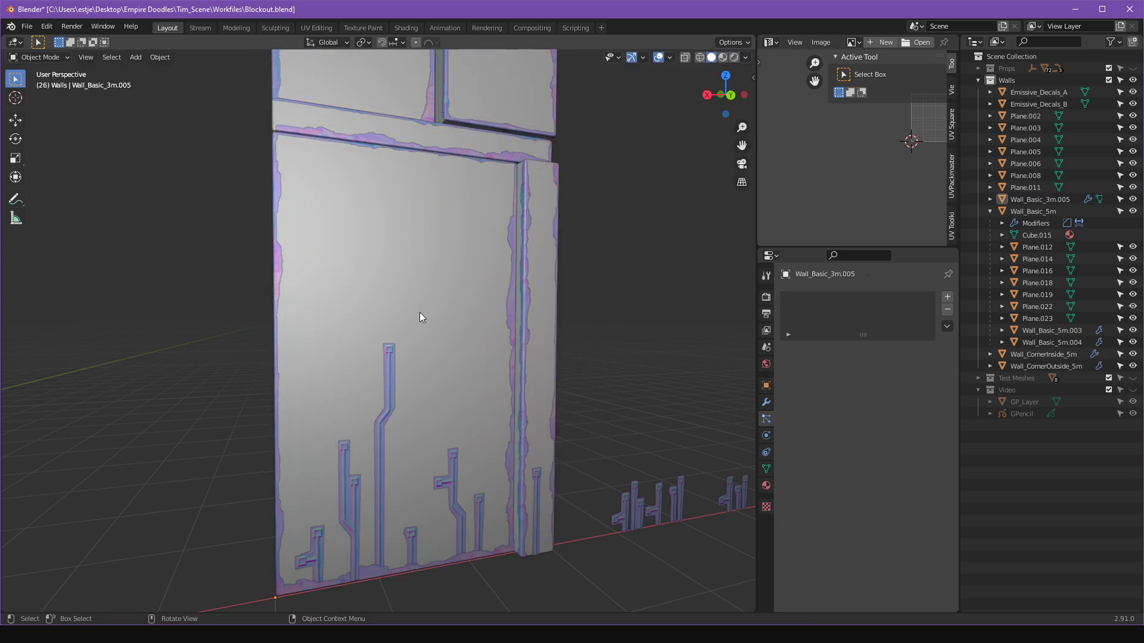
Switch to Unreal Engine, open the selected wall's static mesh SM_Wall_Basic_3m and highlight its Stone_Decals_Inst material slot in the preview.
key(alt+Tab)
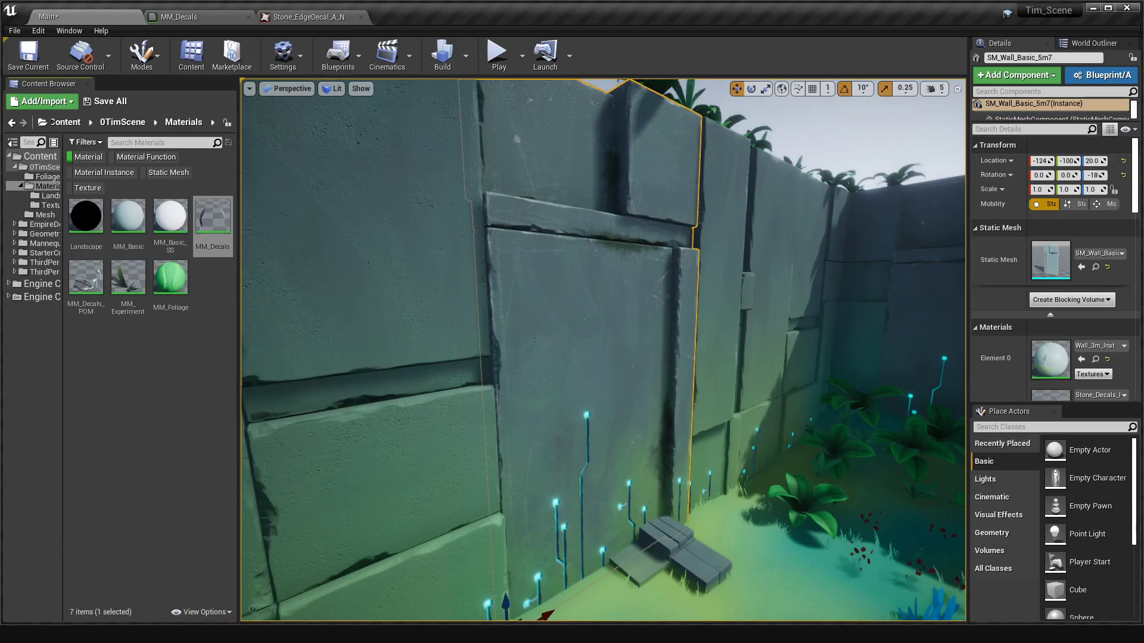
key(f)
double_click(1050, 259)
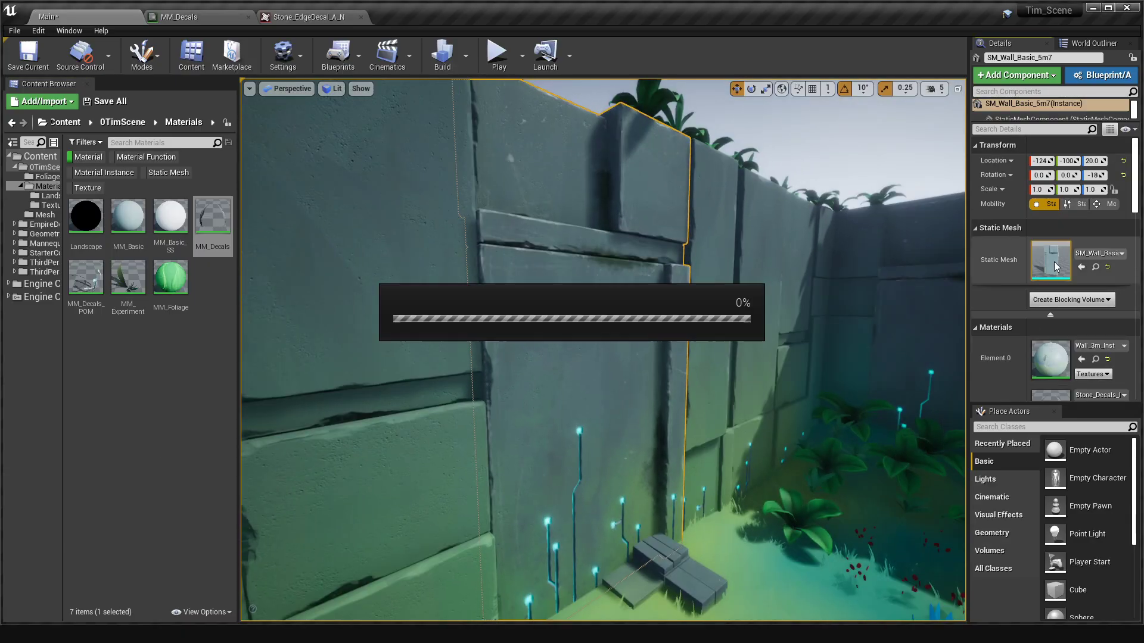
right_drag(703, 309, 322, 313)
mouse_move(490, 262)
right_down()
mouse_move(507, 205)
mouse_move(485, 294)
mouse_move(490, 260)
right_up()
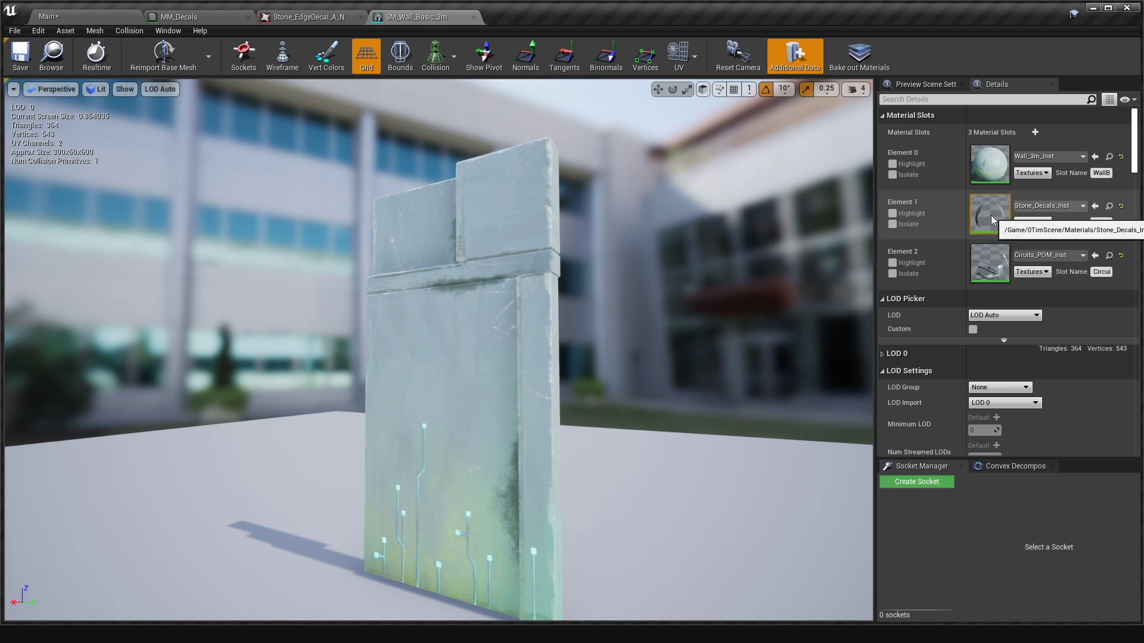
click(892, 213)
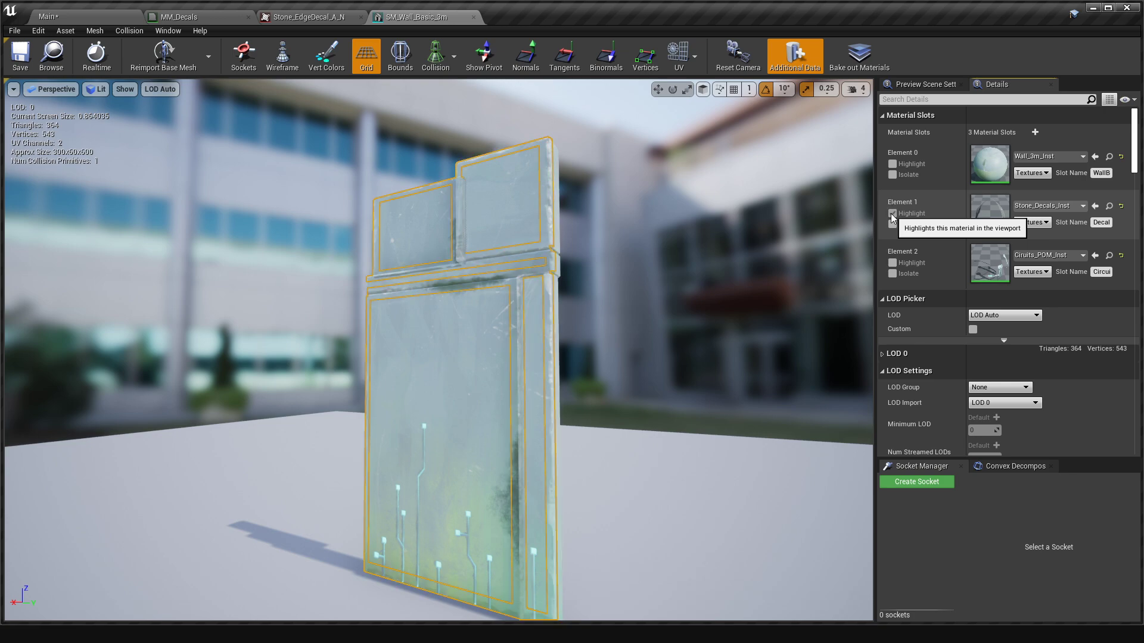
Float the SM_Wall_Basic_3m editor over the main level and assign the MM_Decals material to its Element 1 slot.
drag(444, 18, 526, 105)
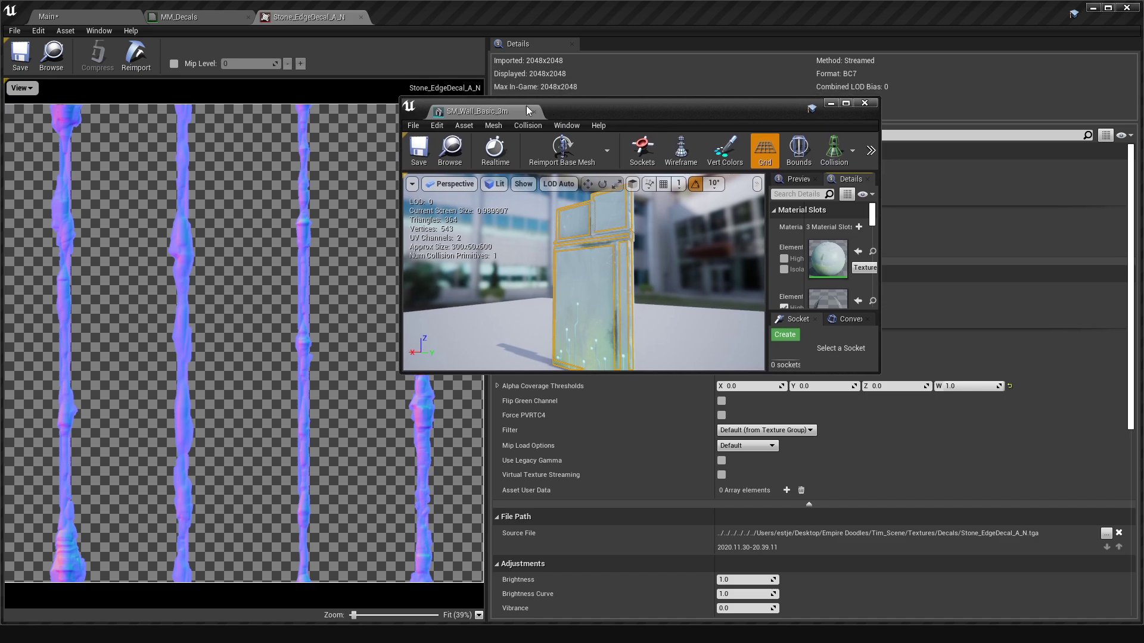
click(100, 20)
drag(633, 112, 636, 189)
click(218, 223)
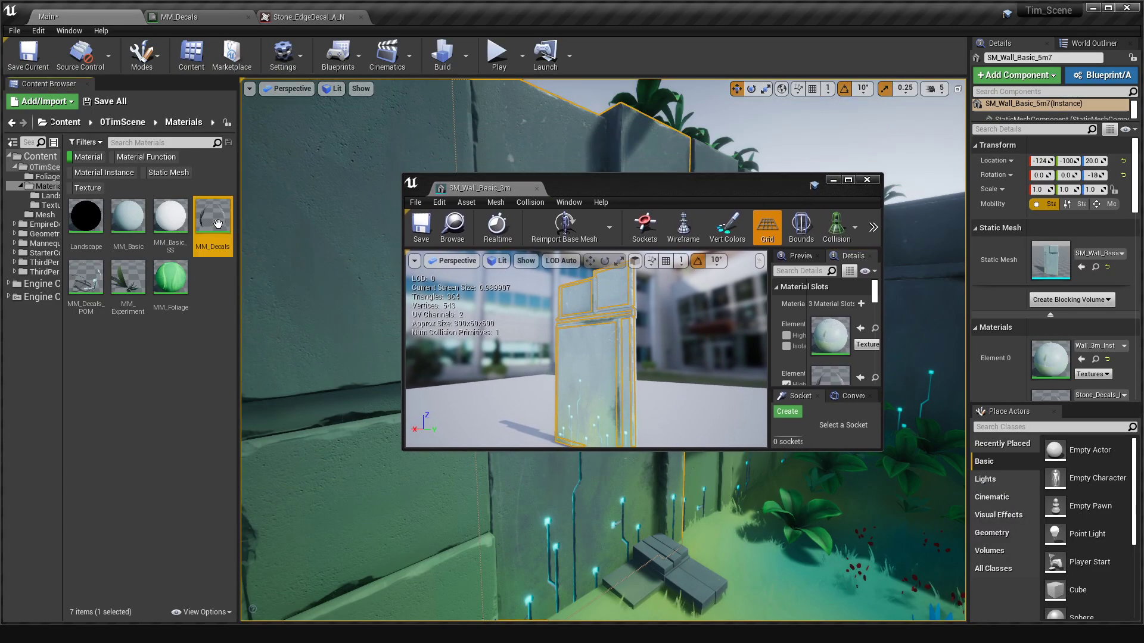
drag(218, 224, 830, 376)
Turn off the Element 1 highlight and examine the decal material along the wall mesh's edges up close.
right_drag(640, 344, 642, 351)
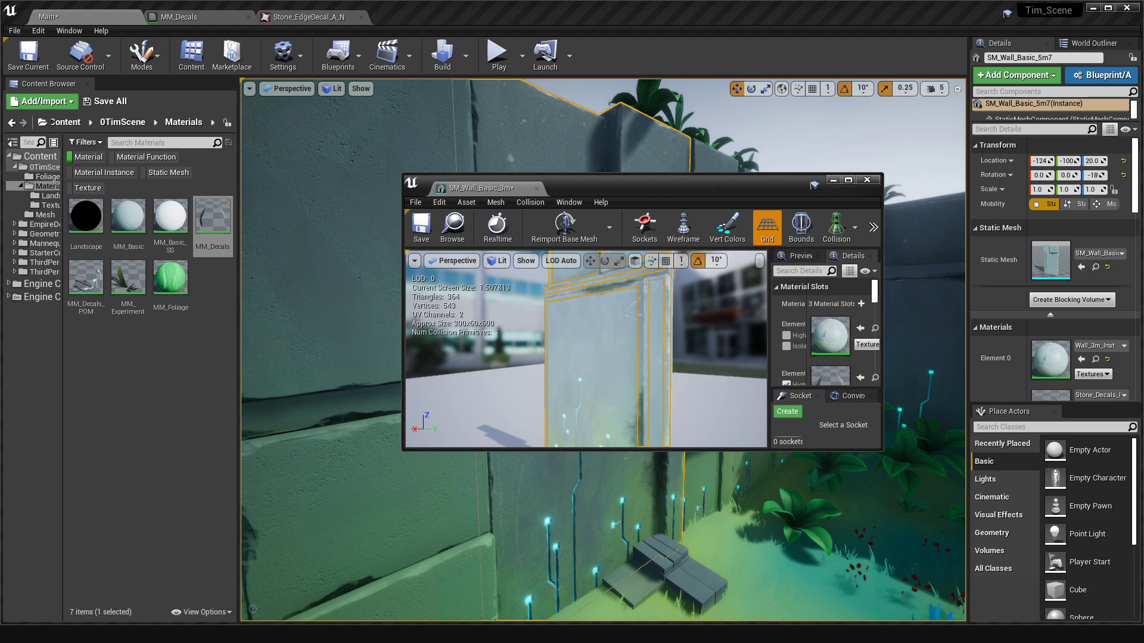
right_drag(685, 319, 711, 321)
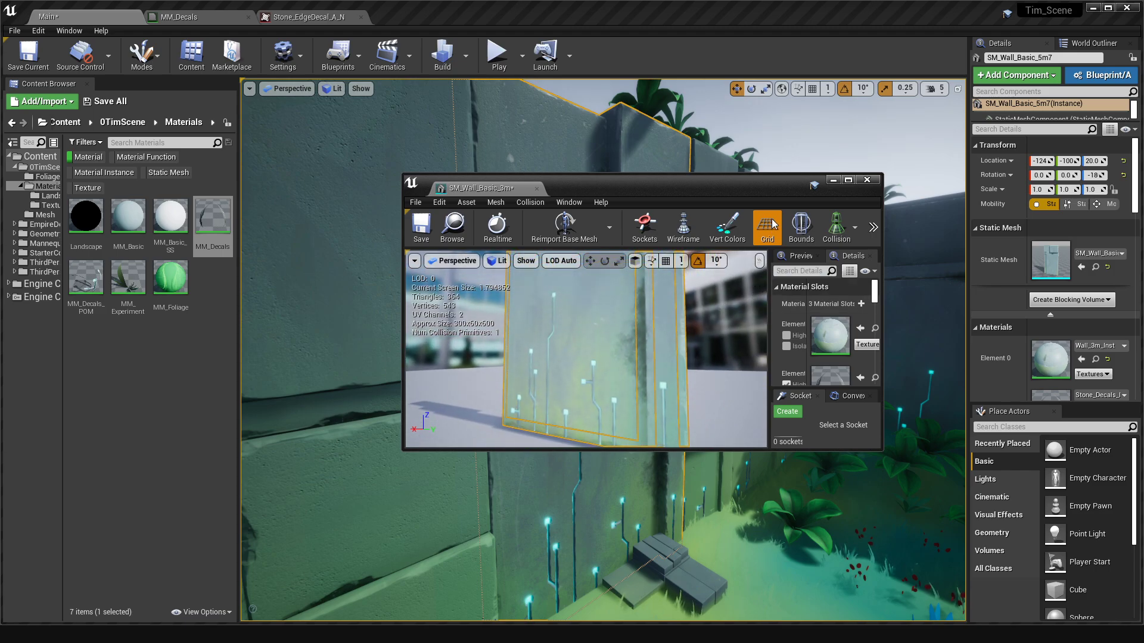
scroll(786, 350, down, 1)
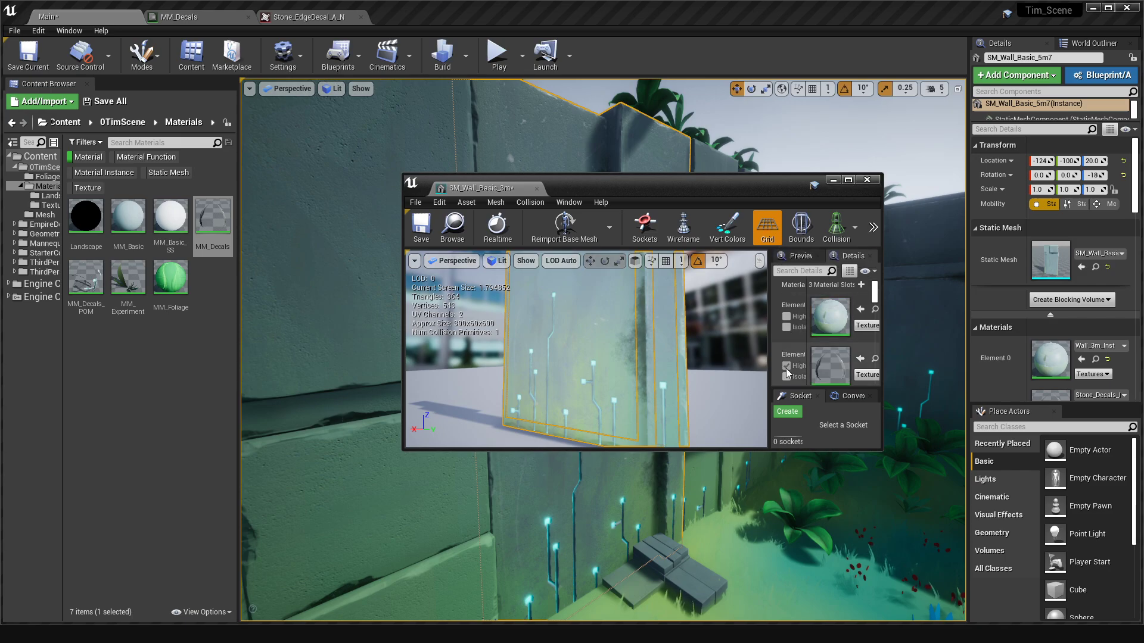
click(785, 367)
right_drag(728, 360, 723, 313)
key(w)
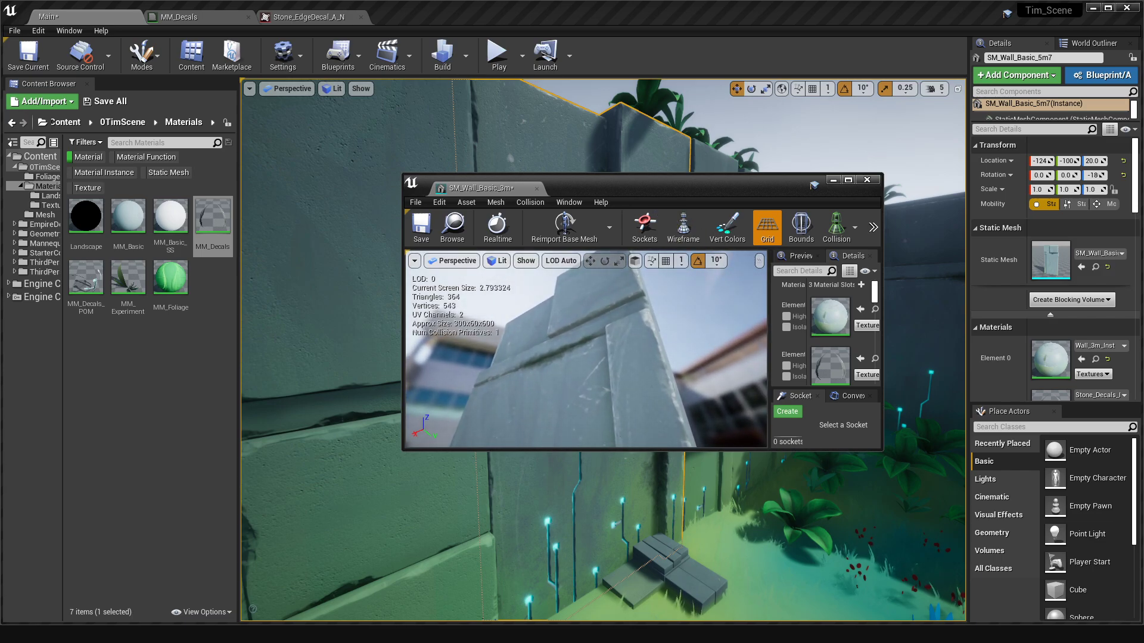